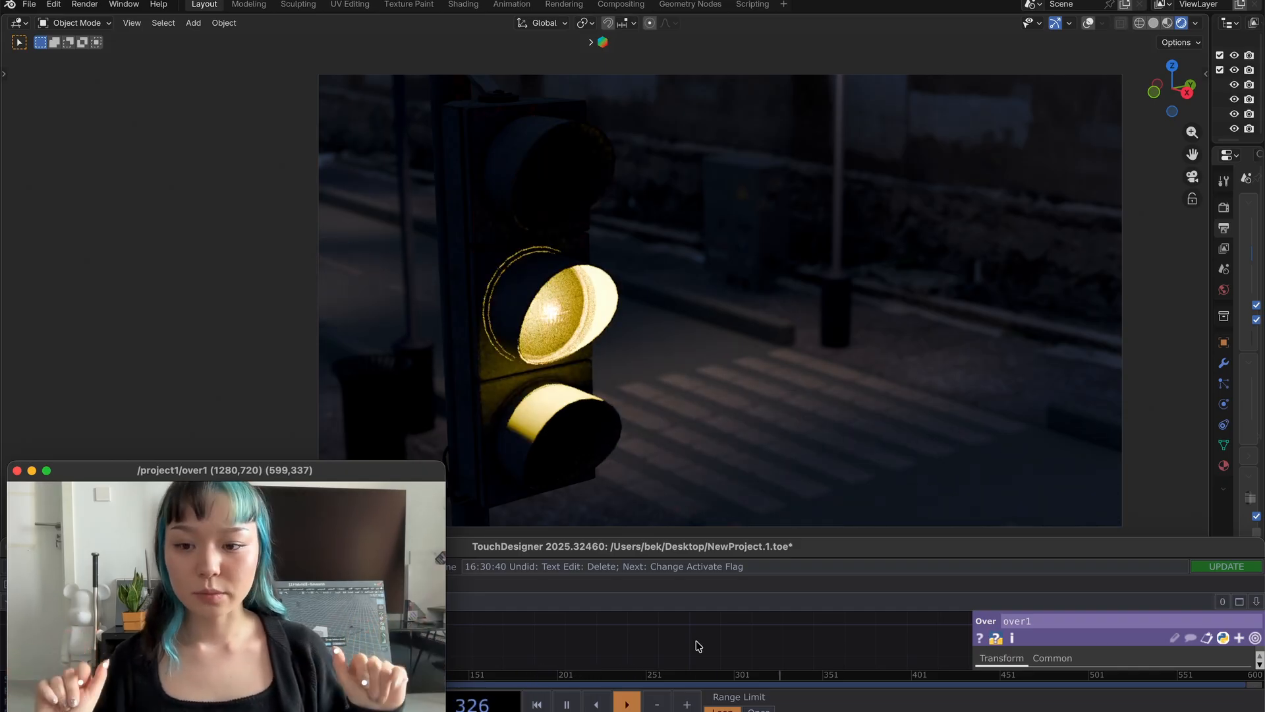
- Delete the default camera, cube and light from the scene
key("a")
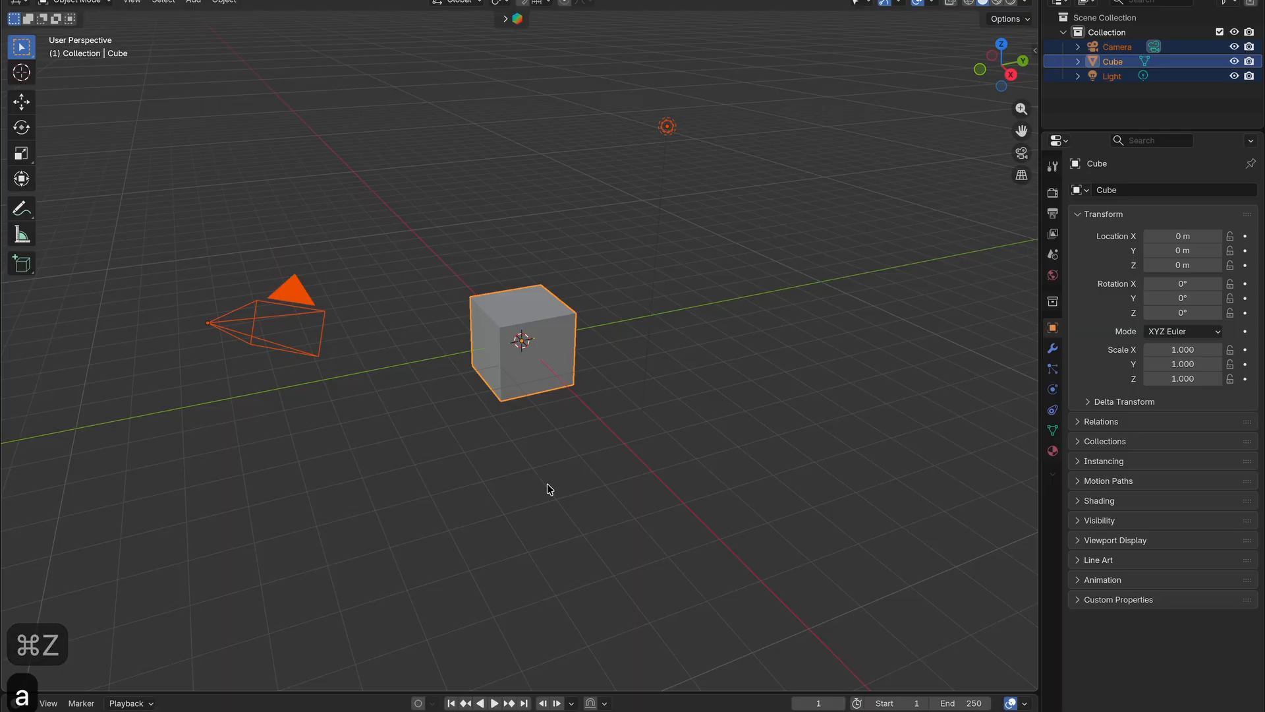
key("x")
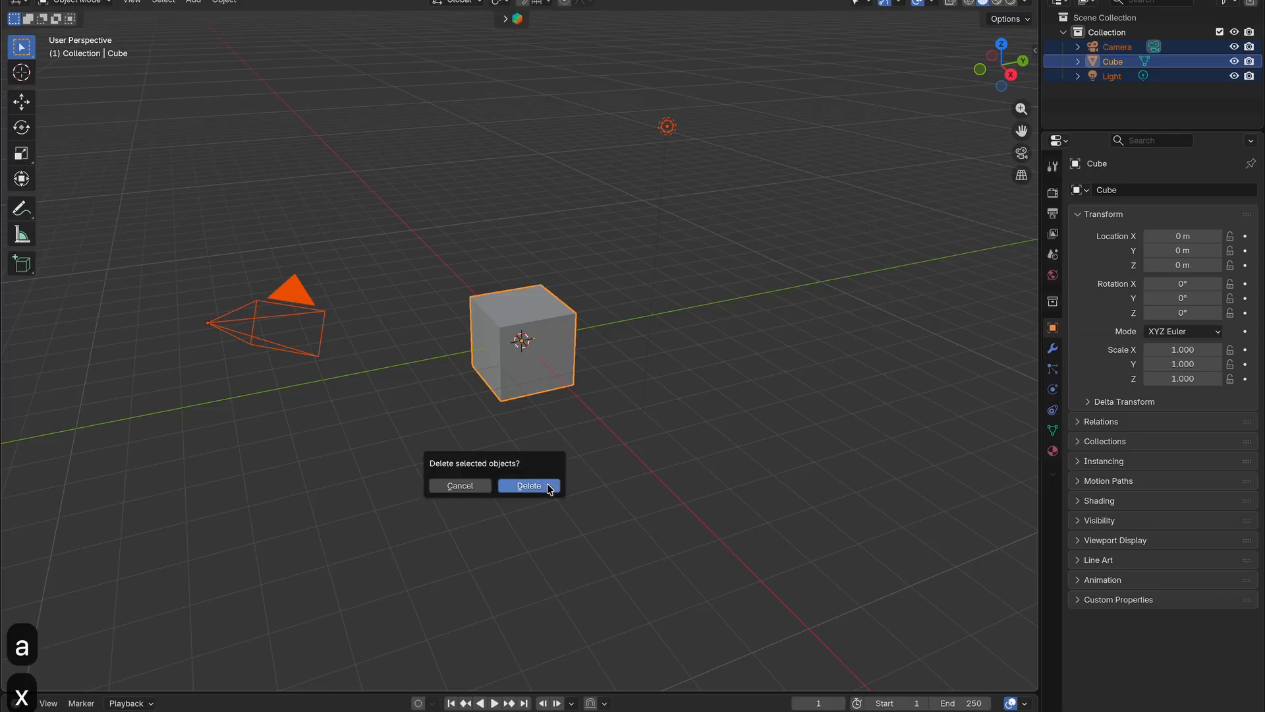
key("Return")
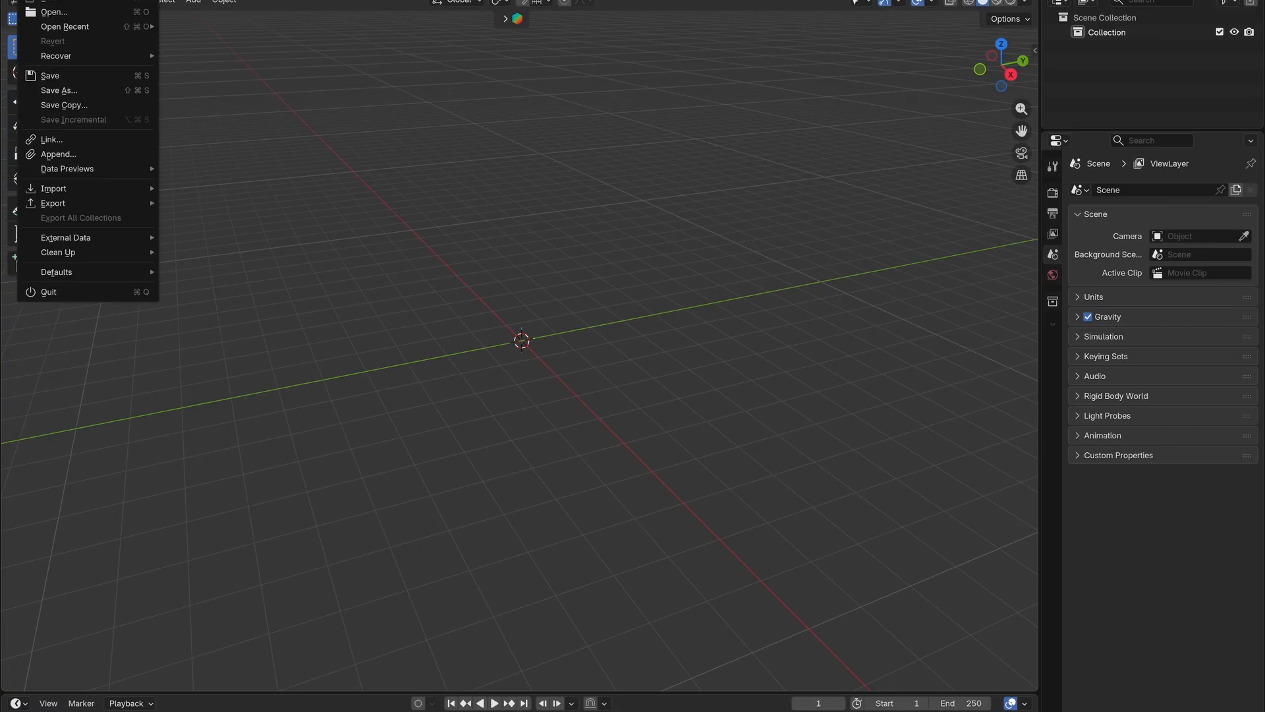
- Import the Sketchfab traffic light model and scale it down to about 0.016
mouse_move(84, 191)
left_click(222, 335)
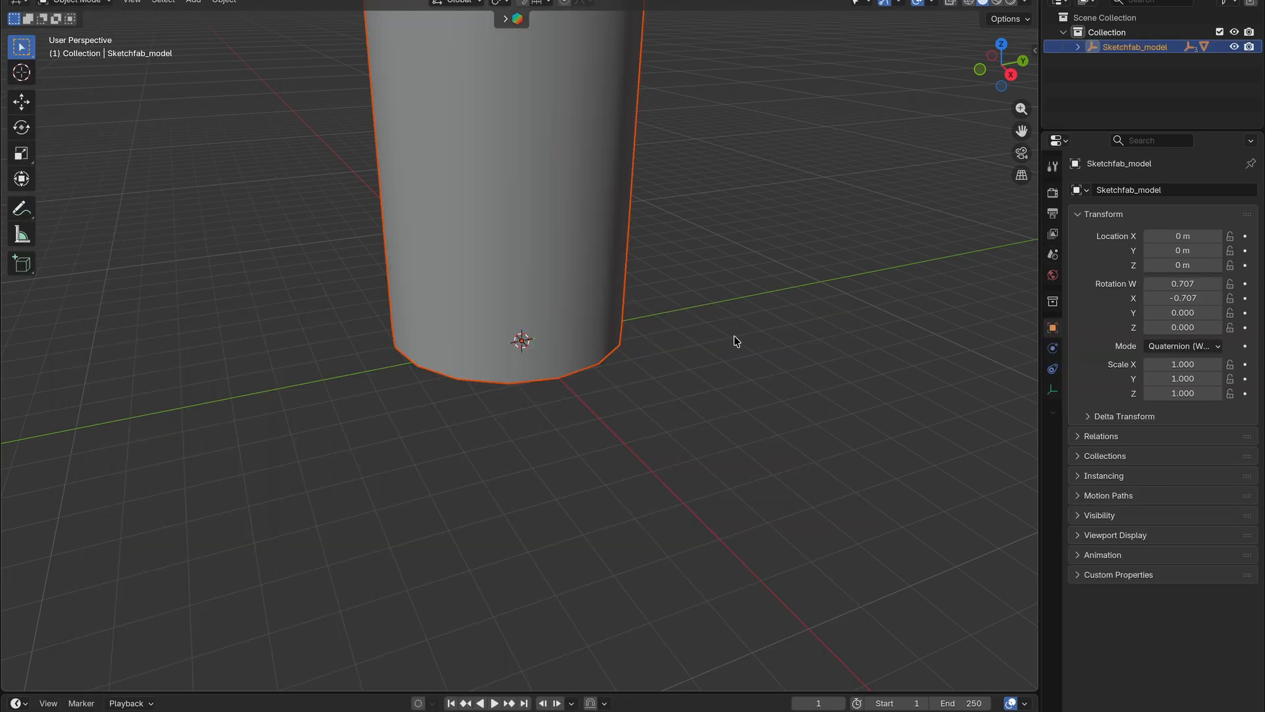
key("s")
left_click(555, 333)
- Add a camera to the scene and switch to the camera view
key("shift+a")
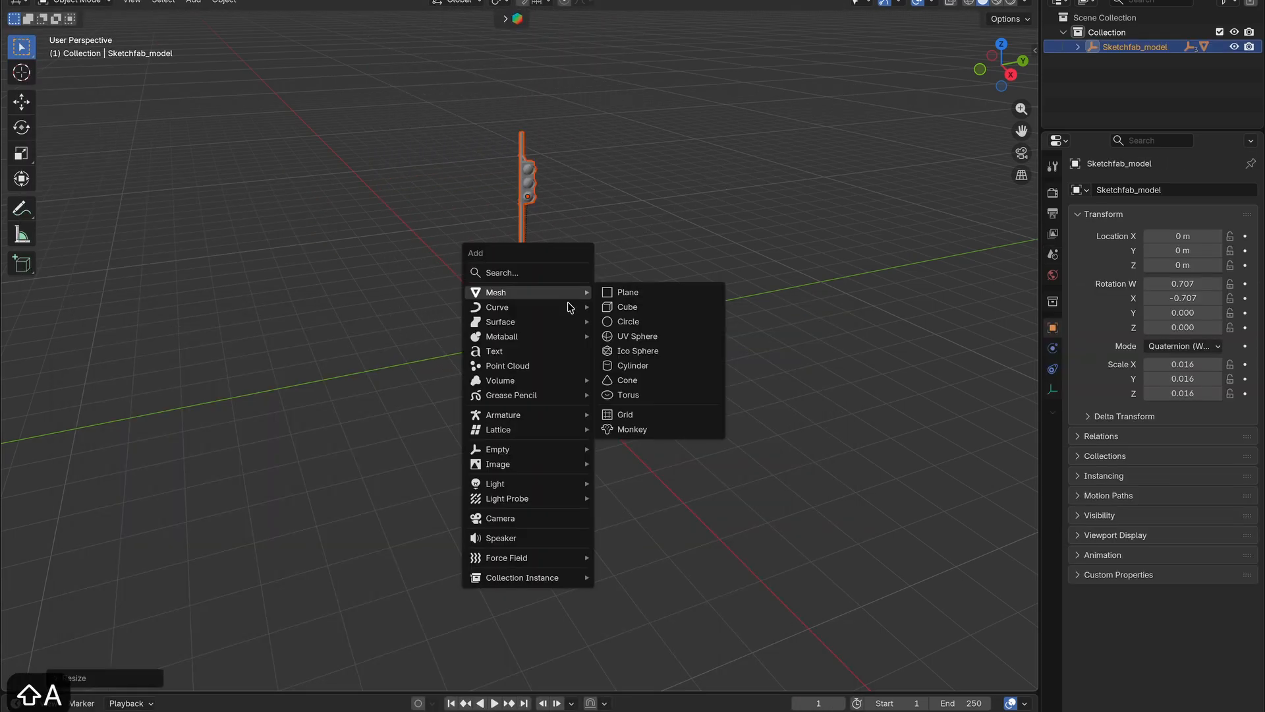
left_click(545, 518)
key("KP_0")
- Fly the camera with Walk Navigation to about X 2.87 m, Y -1.5 m, Z 4.84 m, framing the traffic light's three lamps
left_click(132, 1)
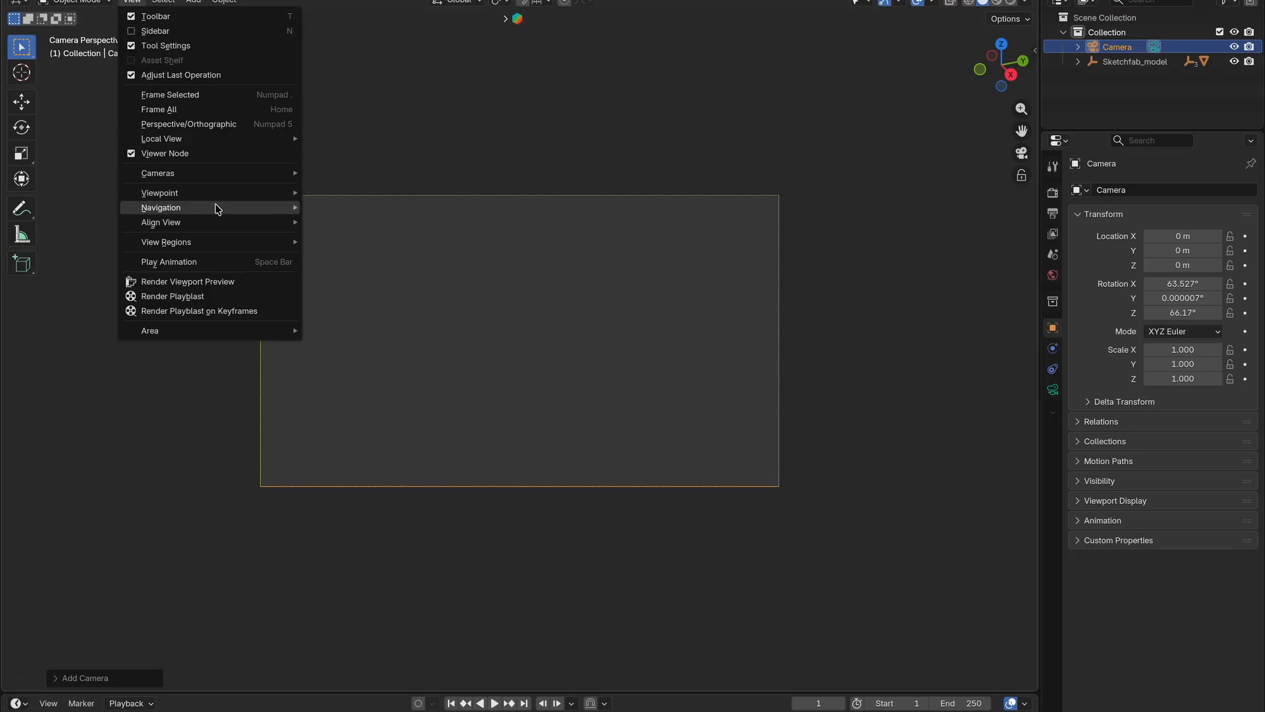
mouse_move(212, 209)
right_click(381, 487)
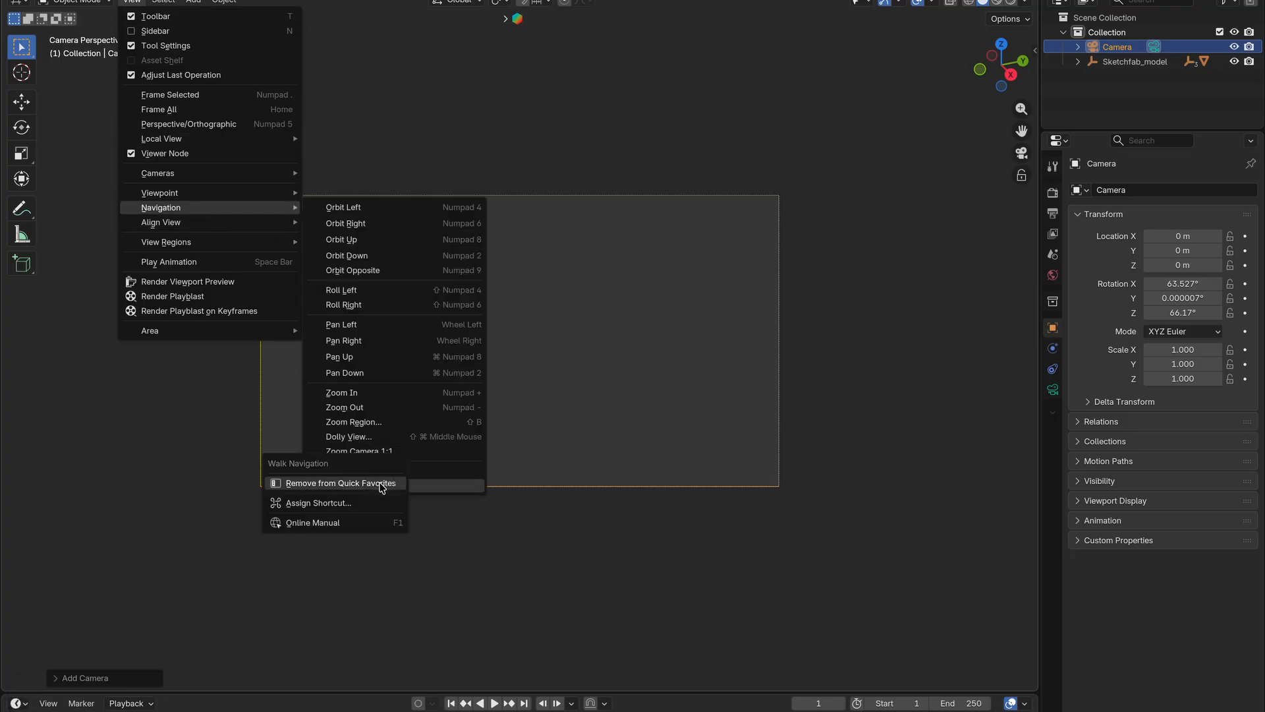
key("e")
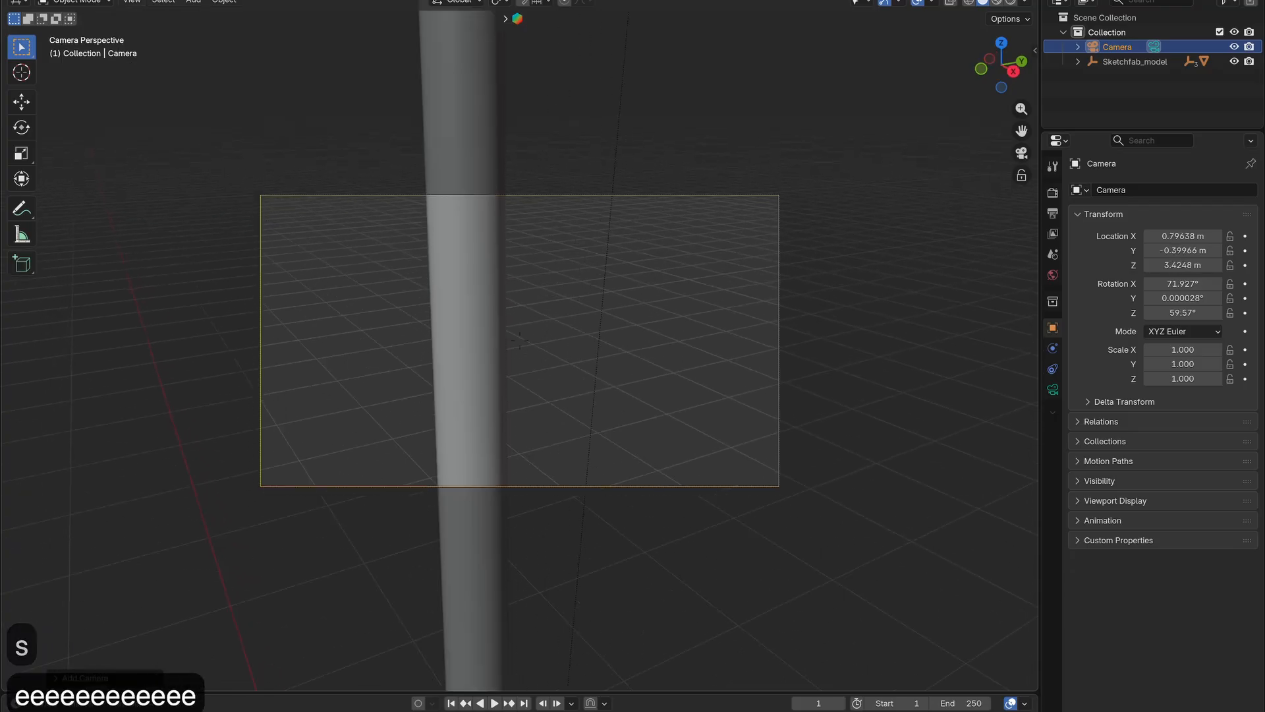
key("s")
key("s")
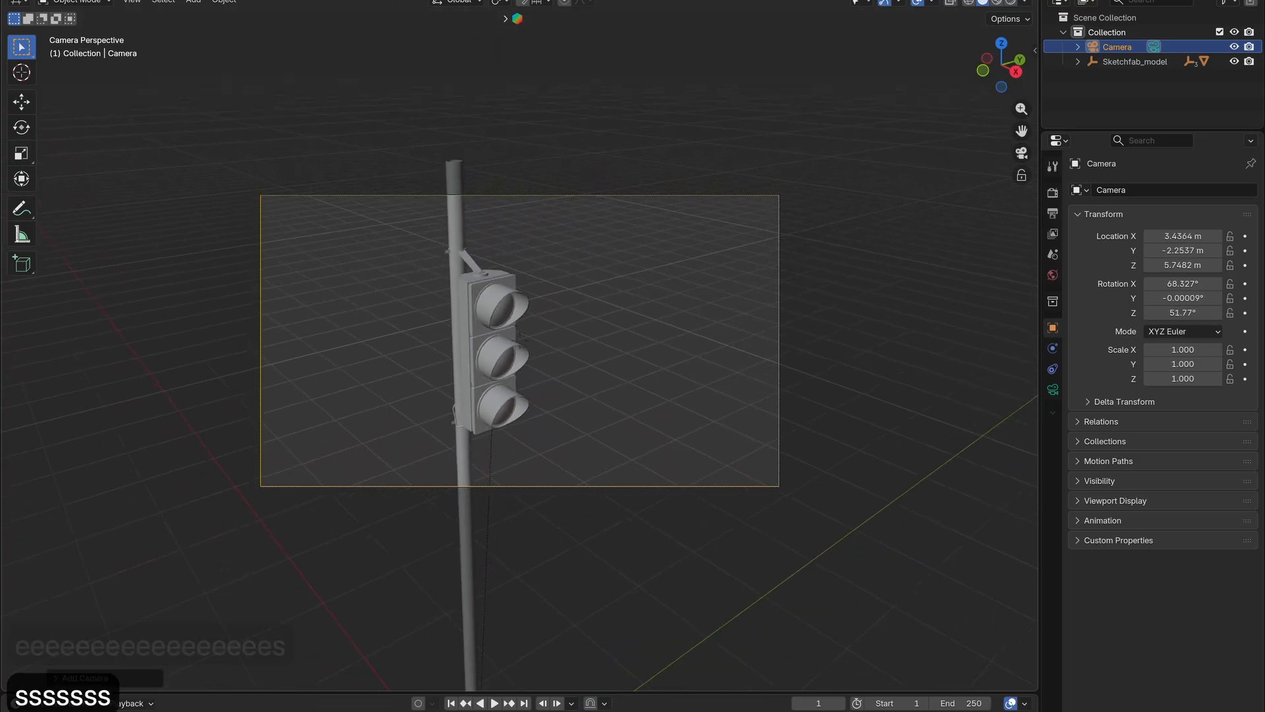
key("q")
key("e")
key("w")
key("q")
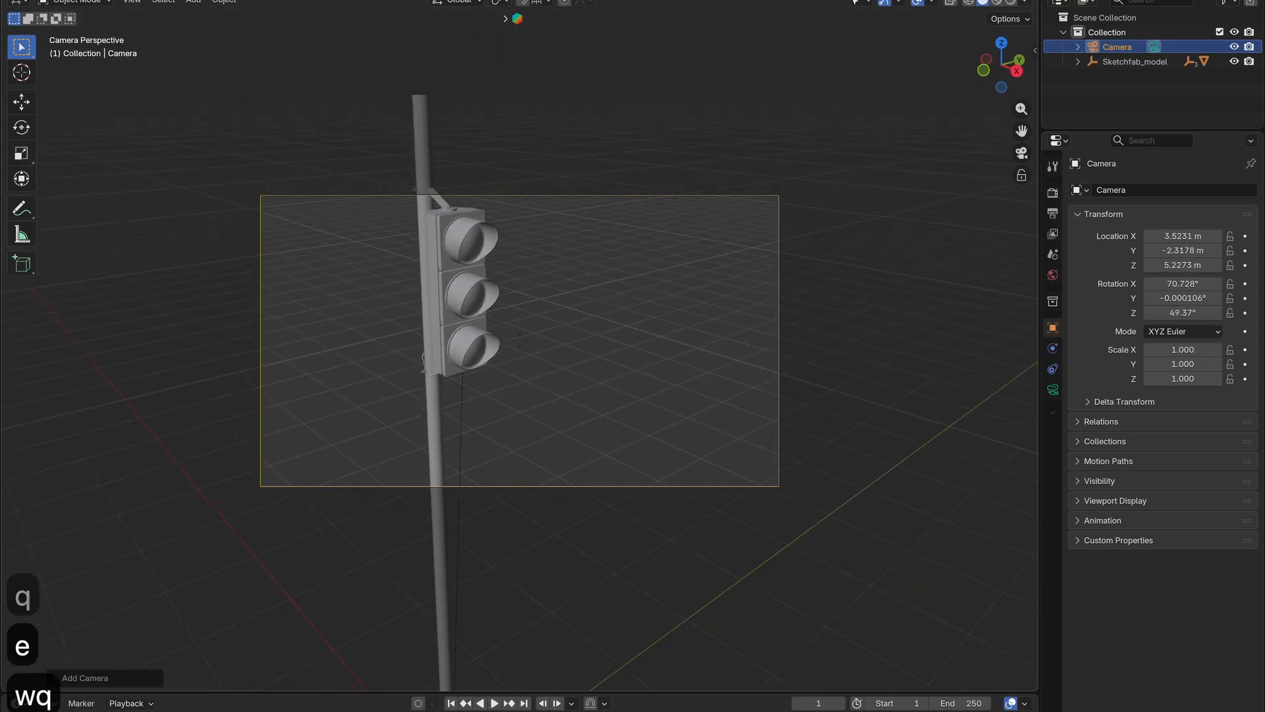
key("w")
- Add a mesh plane in top view and move it behind the traffic light to about X -6.2 m, Y 5.9 m
key("7")
key("shift+a")
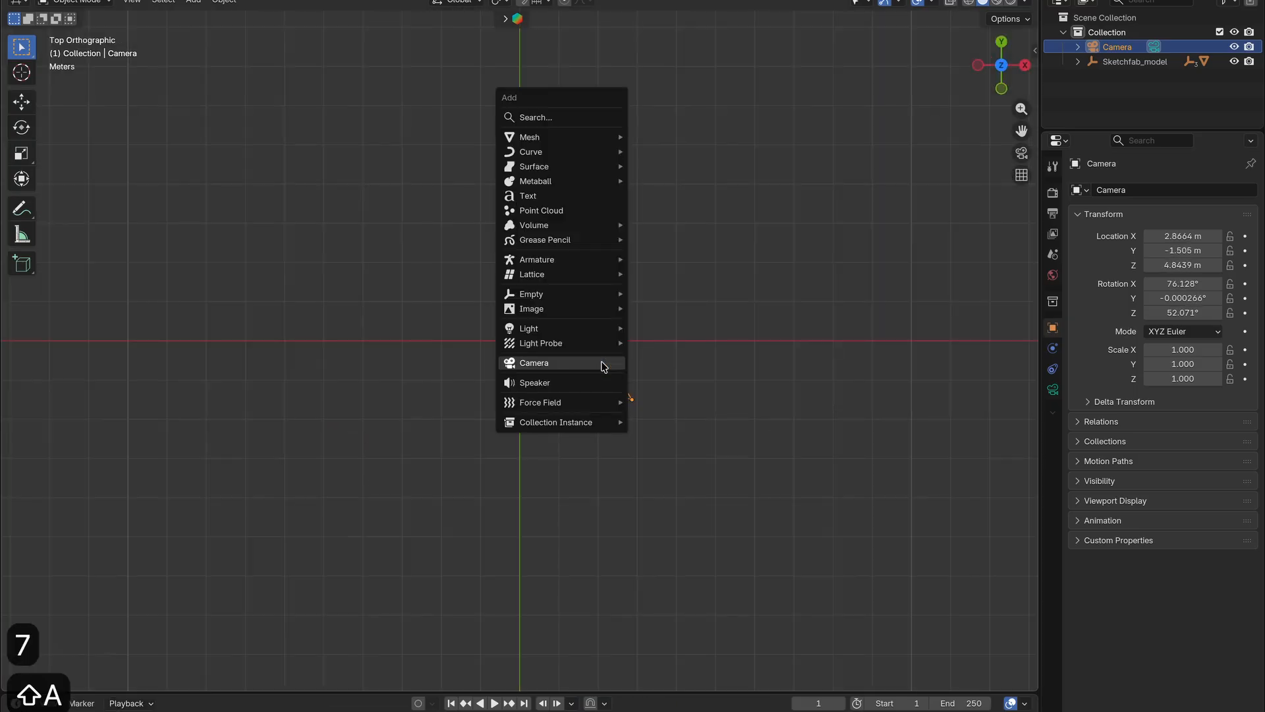
mouse_move(587, 136)
left_click(659, 137)
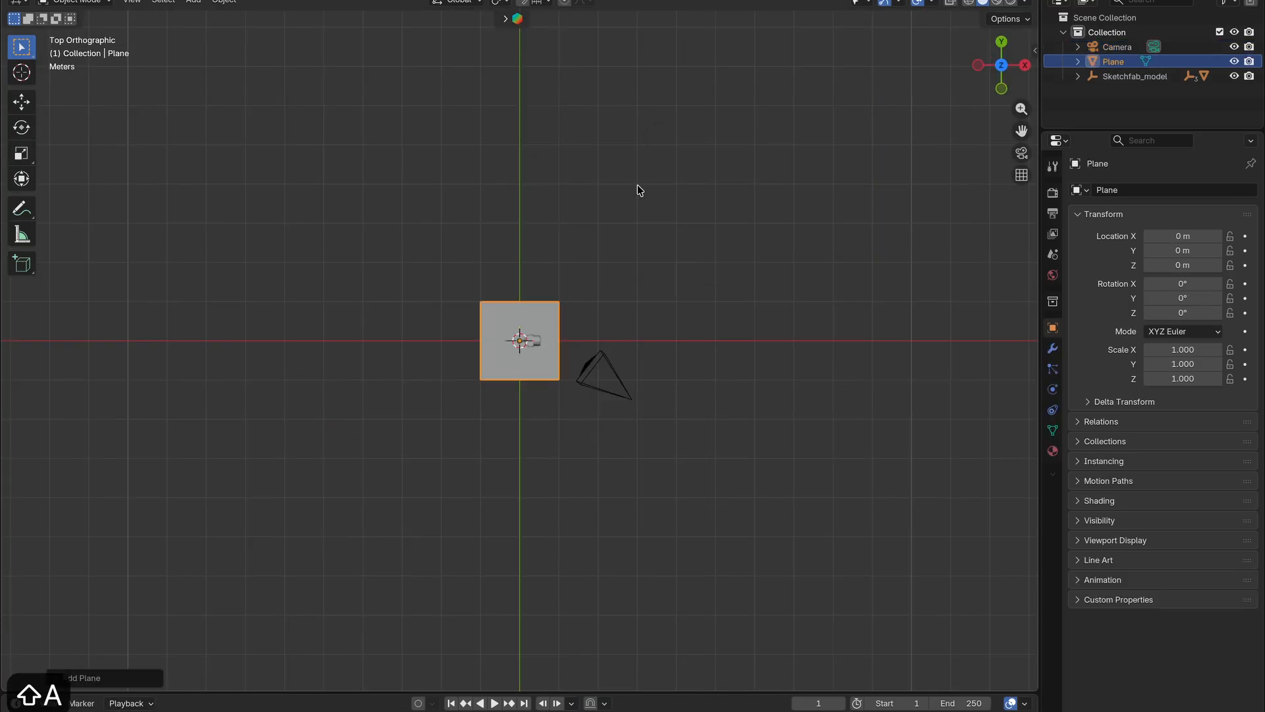
key("y")
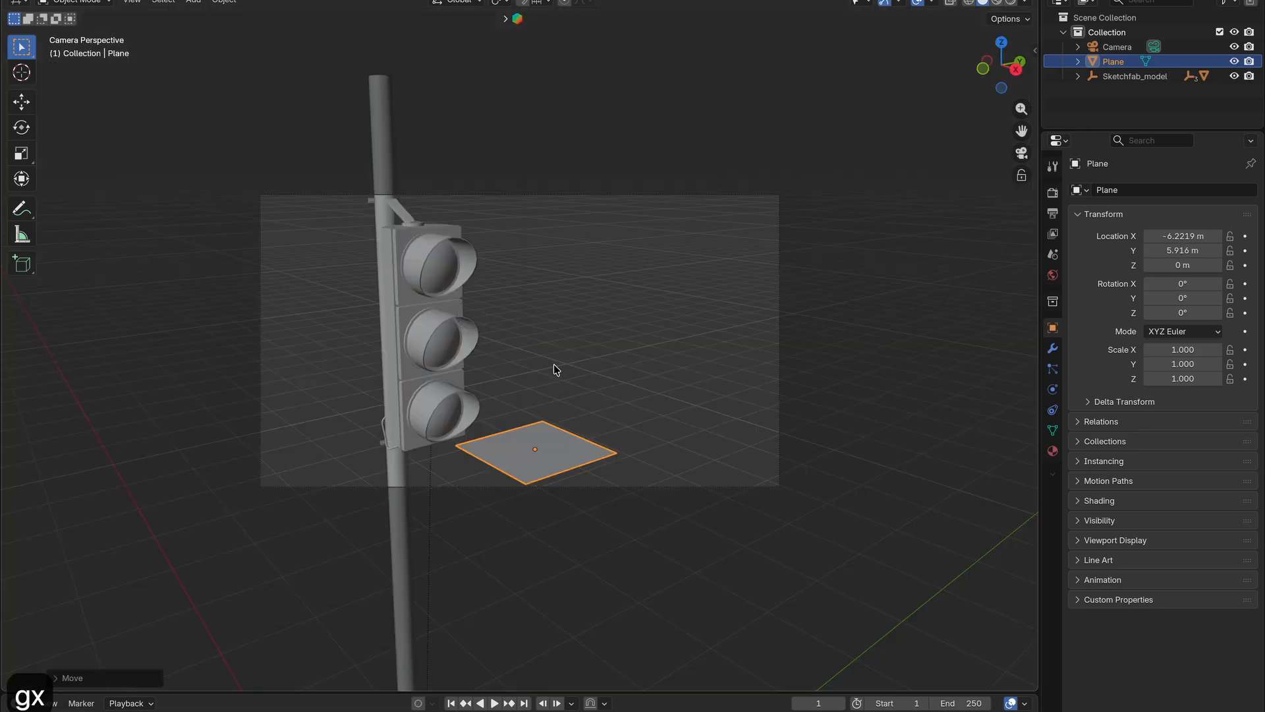
- Scale the plane to about 2.37, stretch it to about 15.76 along X, and move it to about X -17.6 m, Y 7.76 m
key("s")
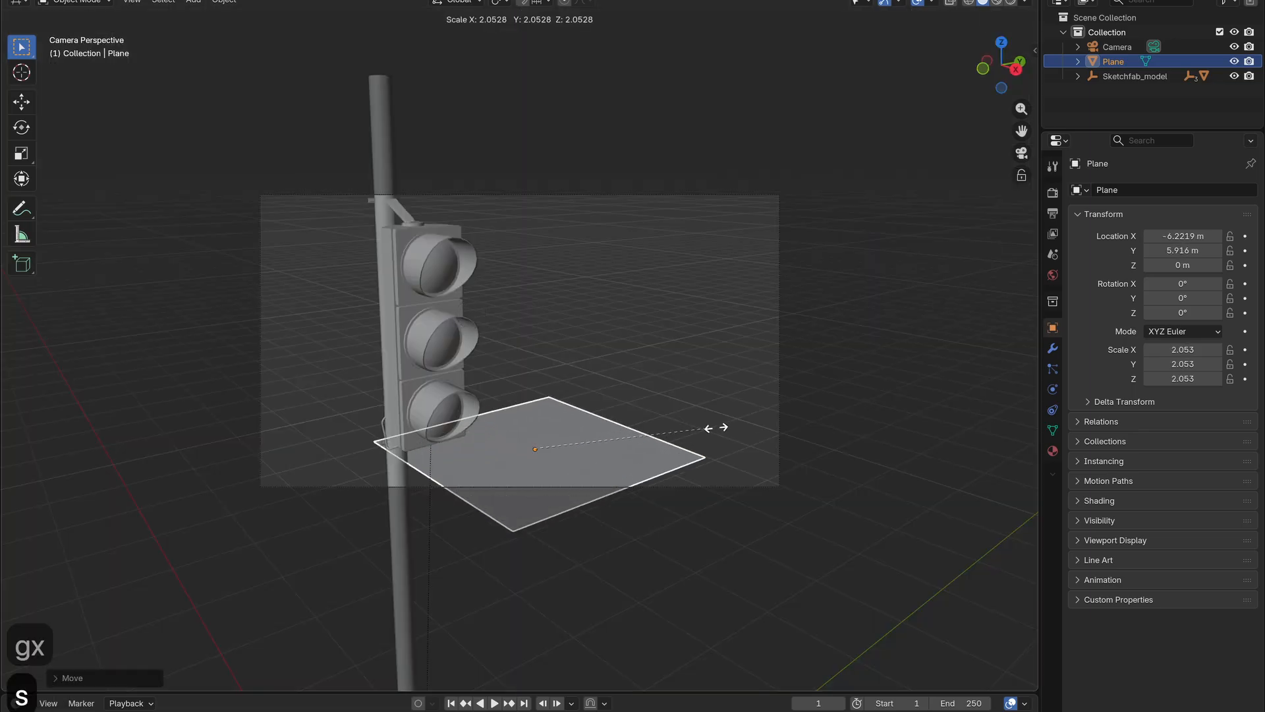
left_click(749, 423)
key("g")
key("x")
left_click(687, 415)
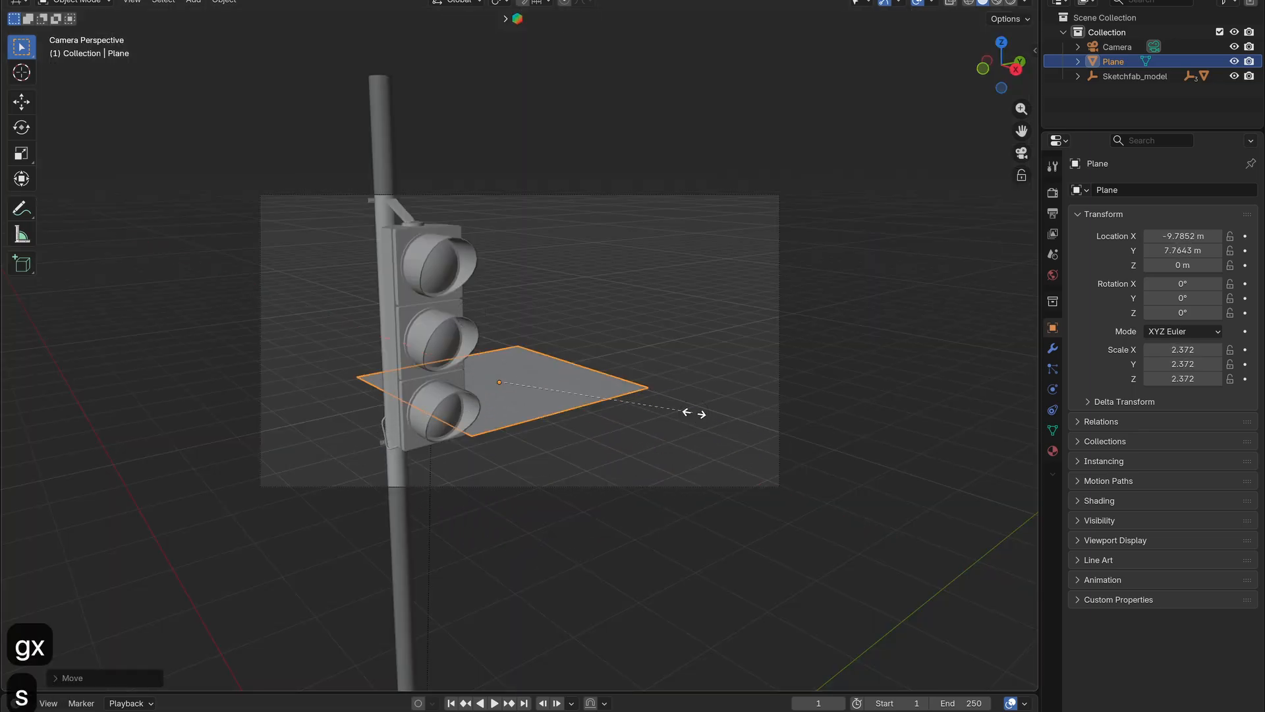
key("s")
key("x")
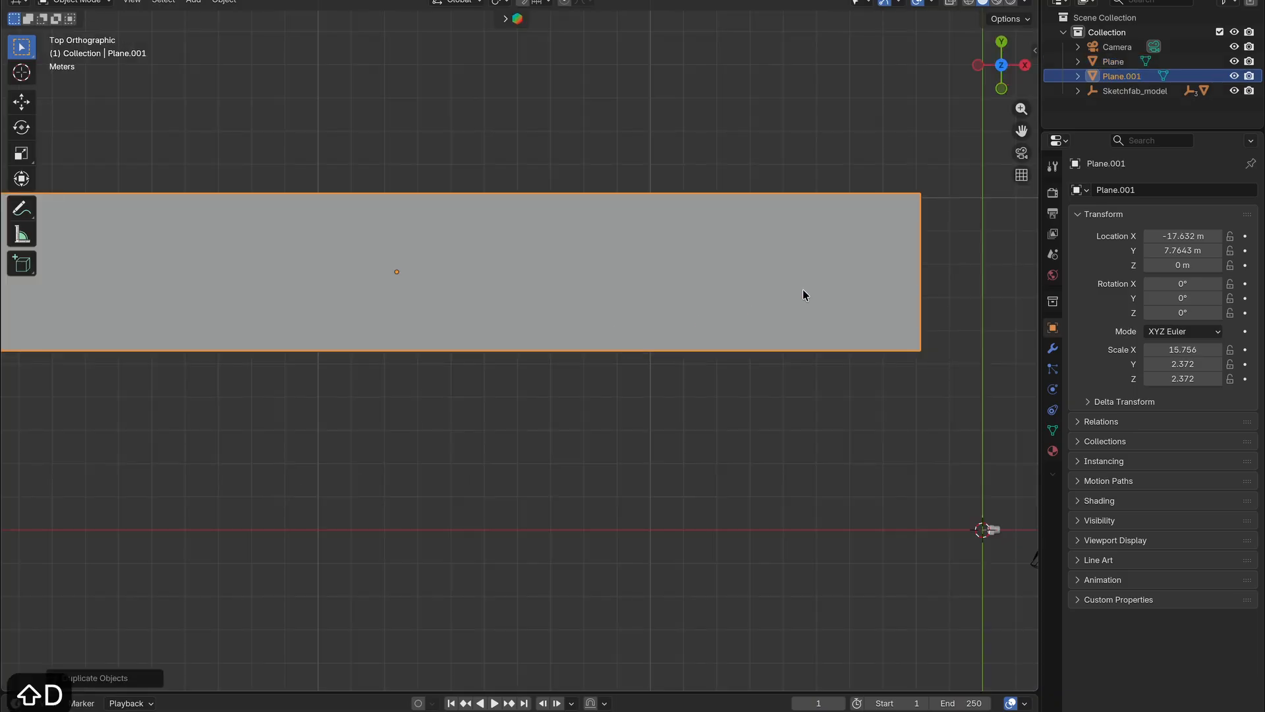
- Duplicate the road plane, shrink the copy into a narrow strip, and place it along the road's near edge
key("s")
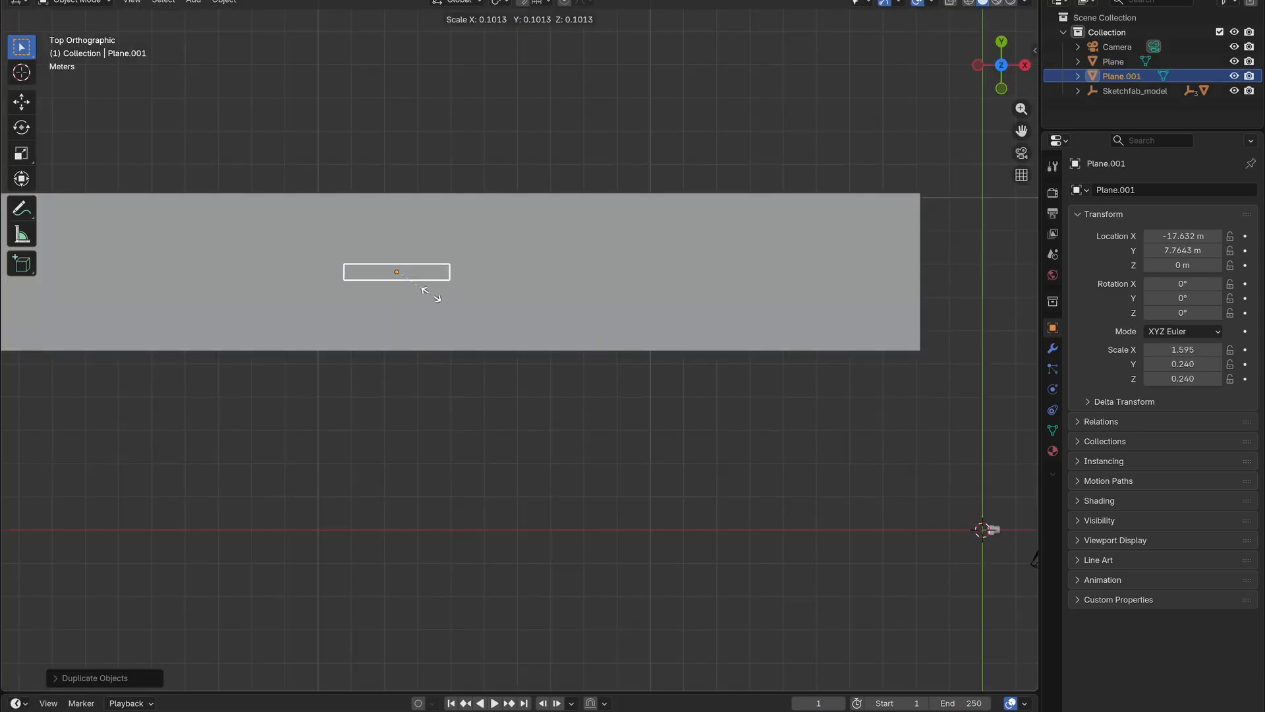
left_click(430, 293)
key("g")
key("y")
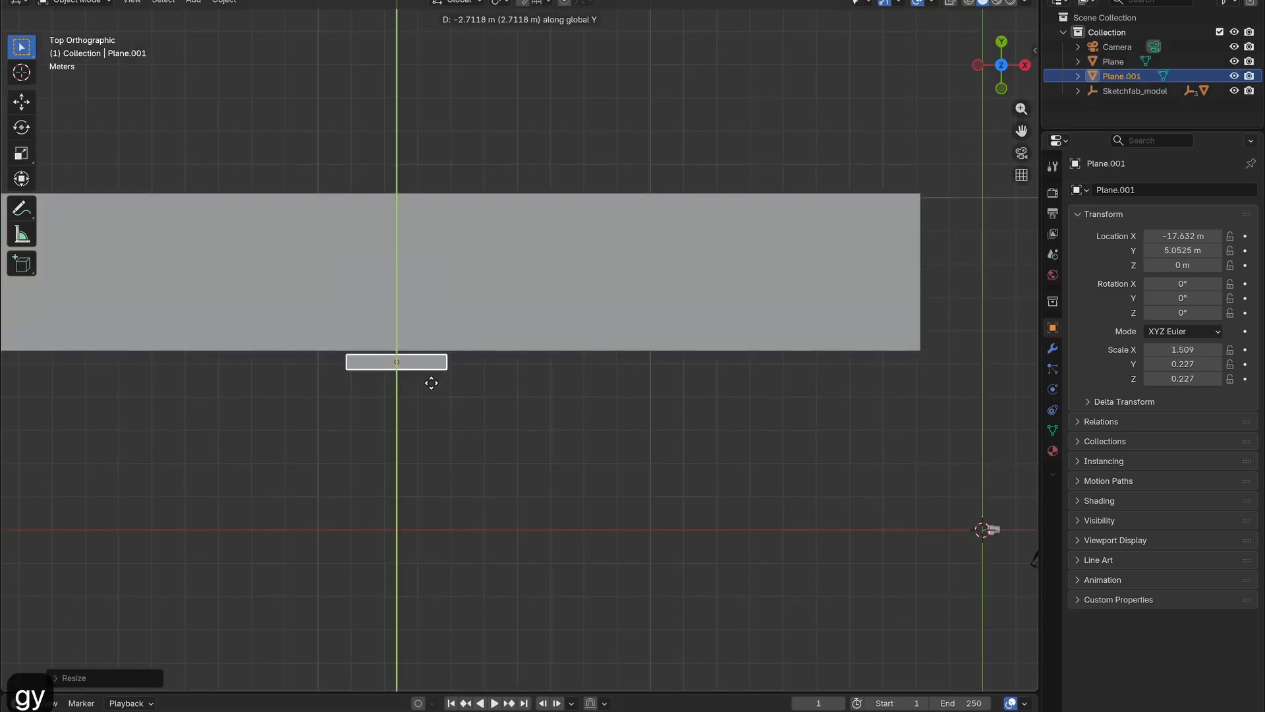
left_click(430, 379)
key("s")
key("x")
left_click(440, 382)
- Extrude the narrow strip upward into a curb block and slide it along X to about -4.68 m
middle_click_drag(440, 382, 442, 381)
key("Tab")
key("e")
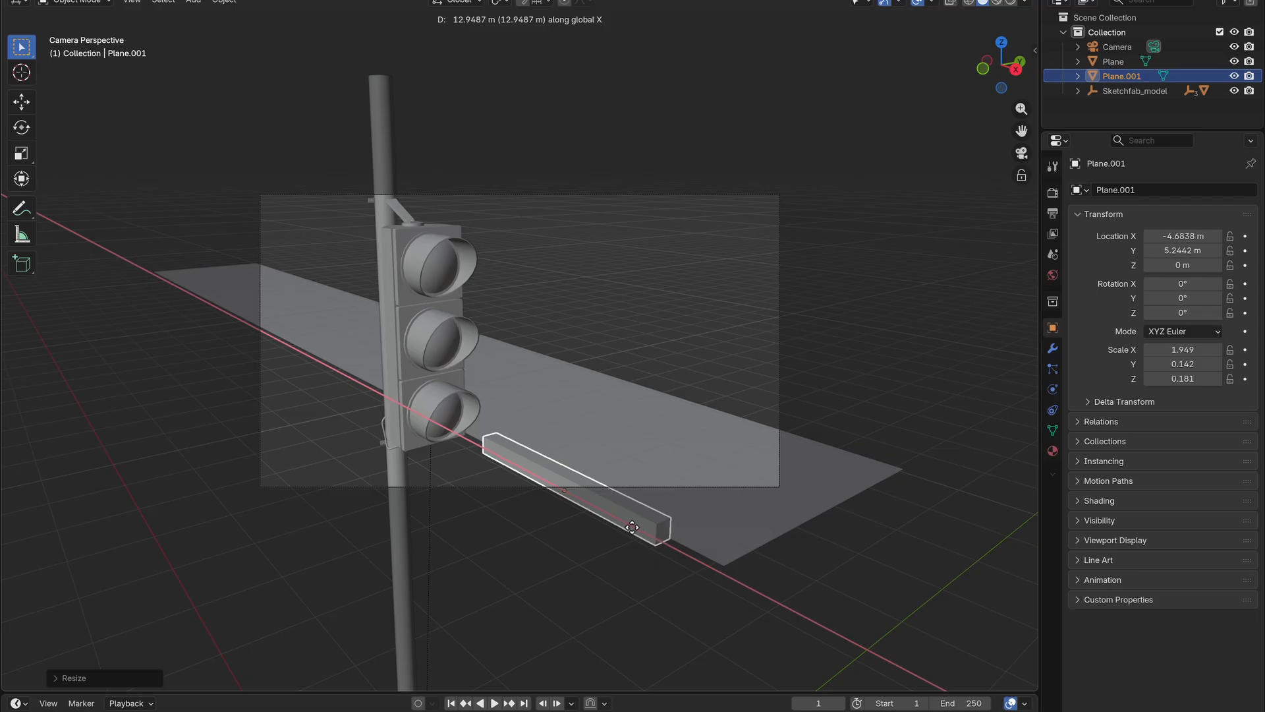
left_click(632, 527)
- Apply all transforms to the curb block
key("Tab")
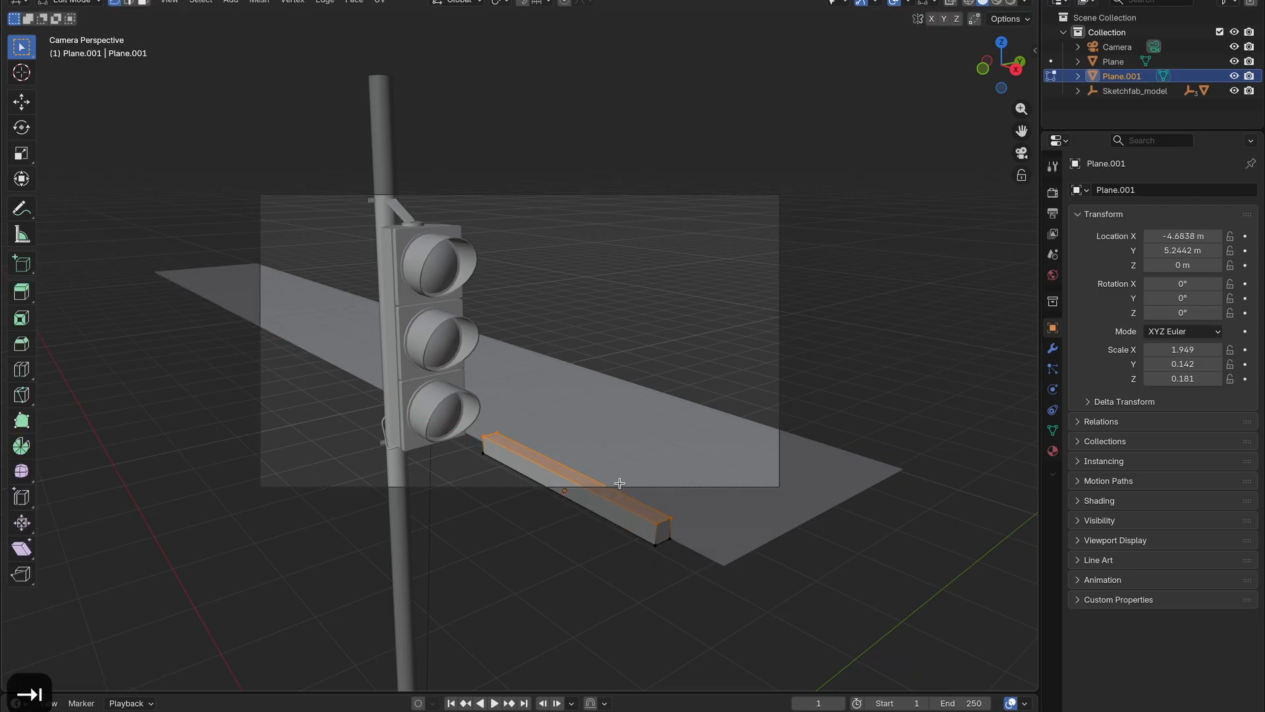
key("Tab")
left_click(224, 2)
mouse_move(241, 75)
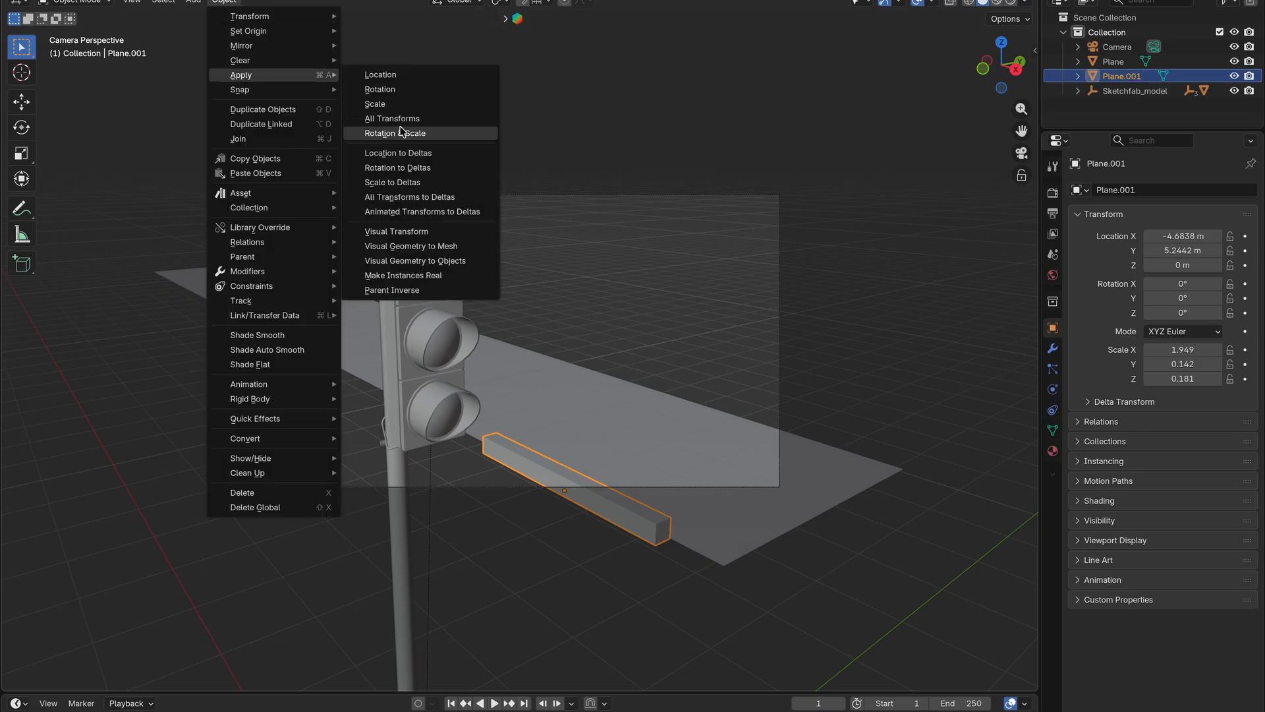
left_click(402, 122)
- Bevel all edges of the curb block by about 0.055 m with one segment
key("Tab")
key("a")
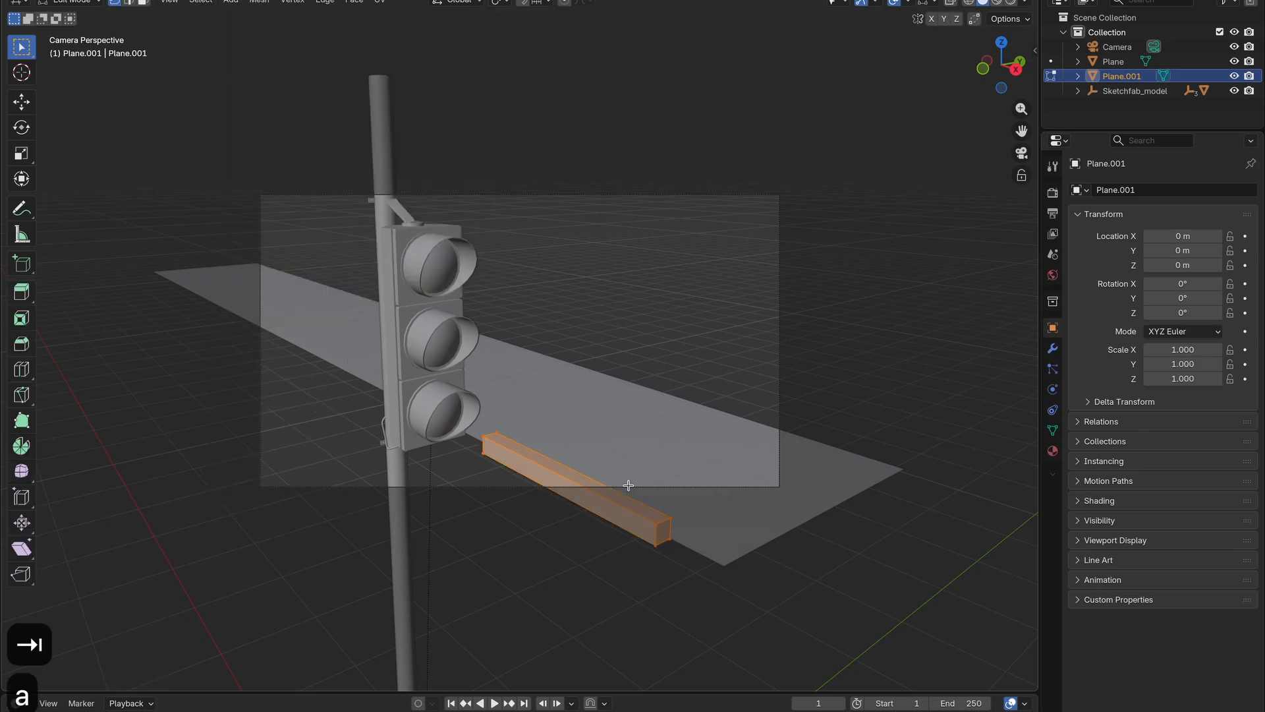
key("ctrl+b")
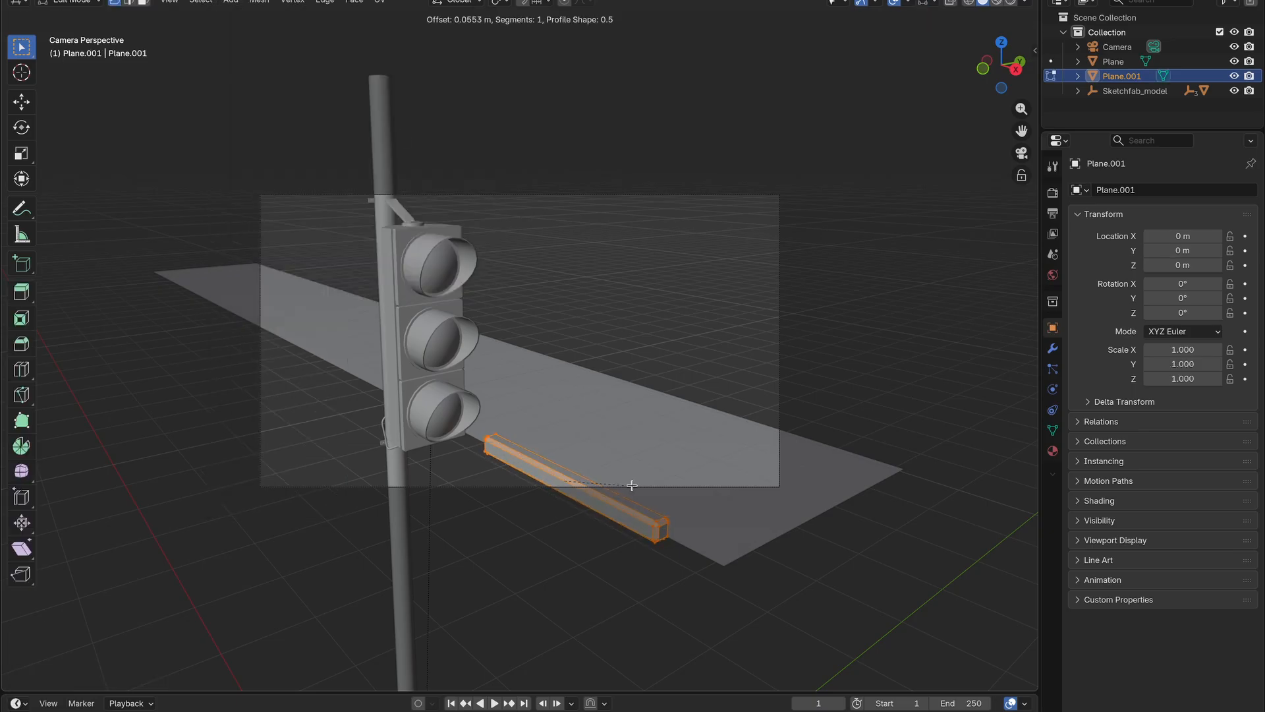
left_click(631, 486)
key("Tab")
- Duplicate the road plane in place and shrink the copy to a crosswalk stripe scaled about 2.125 in X and 0.214 in Y
key("s")
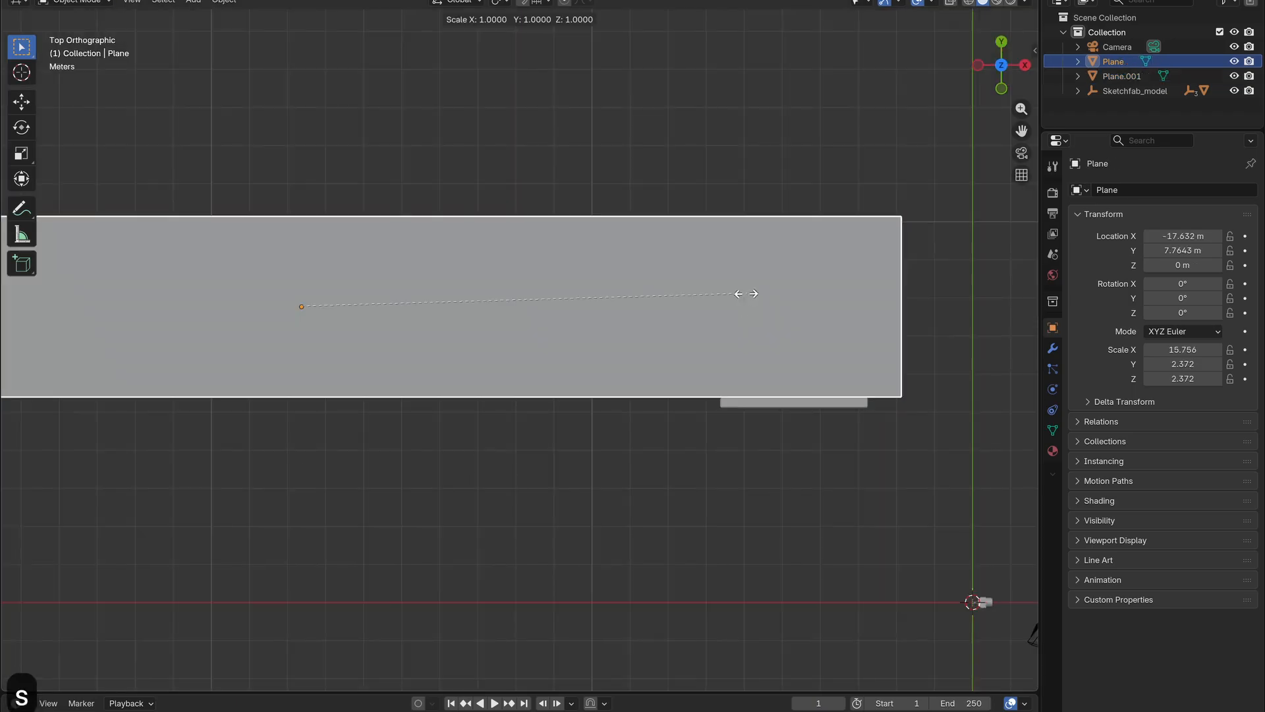
right_click(655, 323)
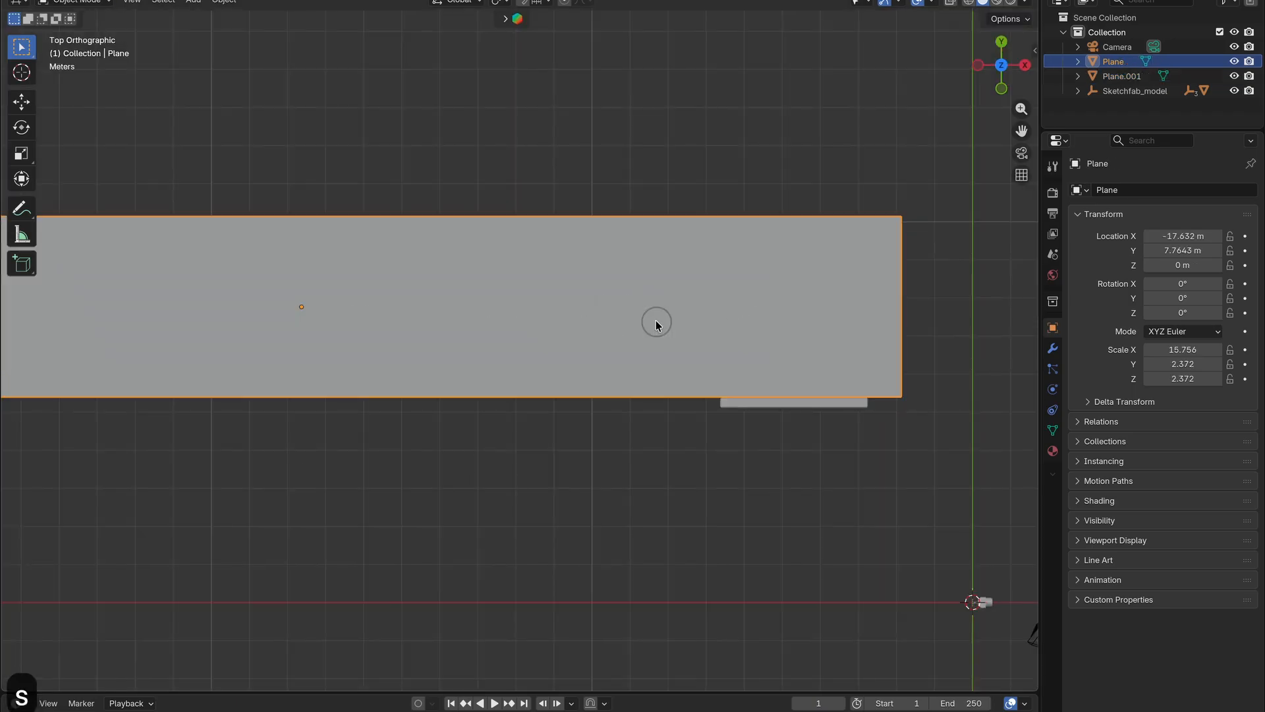
key("shift+d")
right_click(602, 353)
key("s")
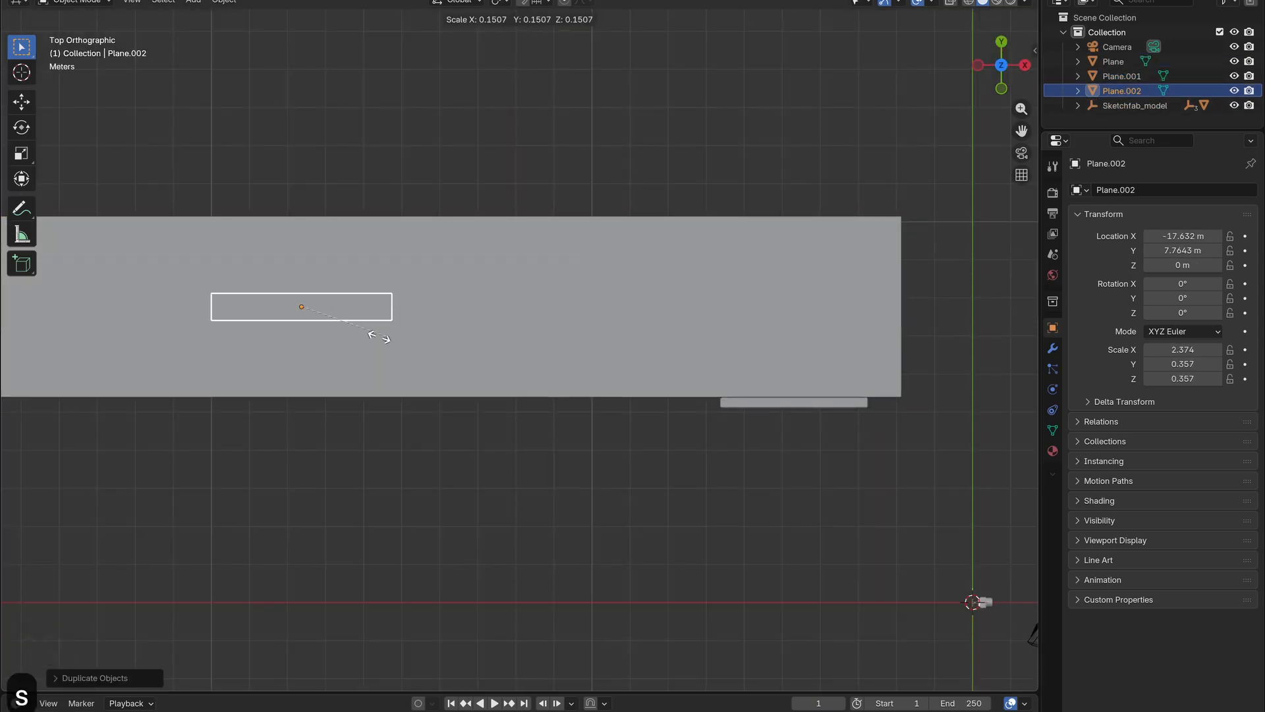
key("x")
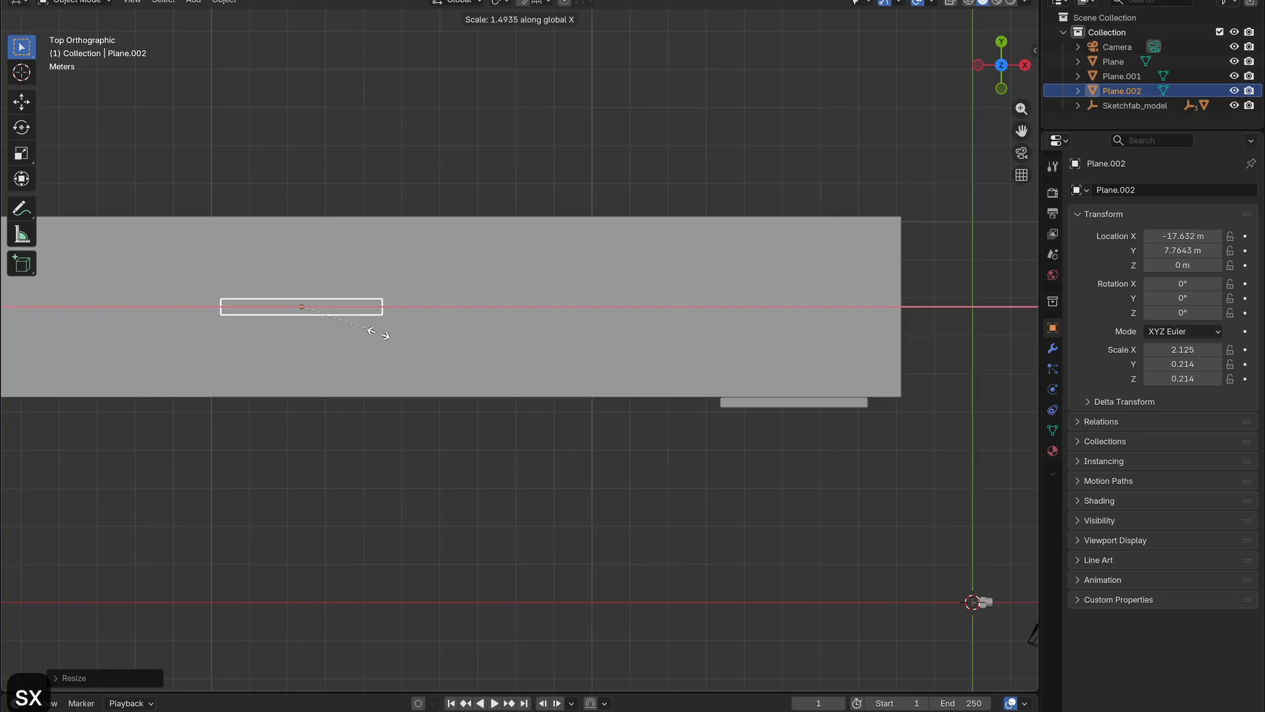
left_click(385, 335)
- Place the crosswalk stripe at about X -7.9 m, Y 5.69 m and raise it to about 0.016 m above the road
key("g")
key("z")
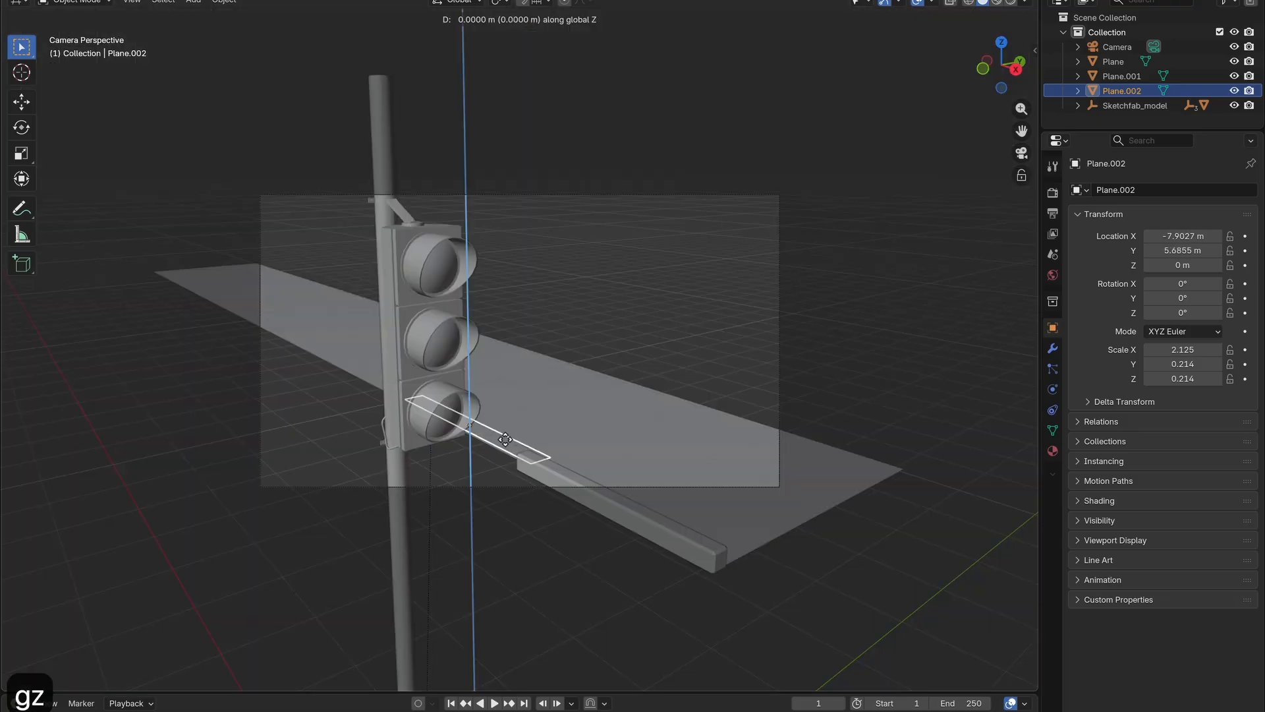
key("g")
key("KP_1")
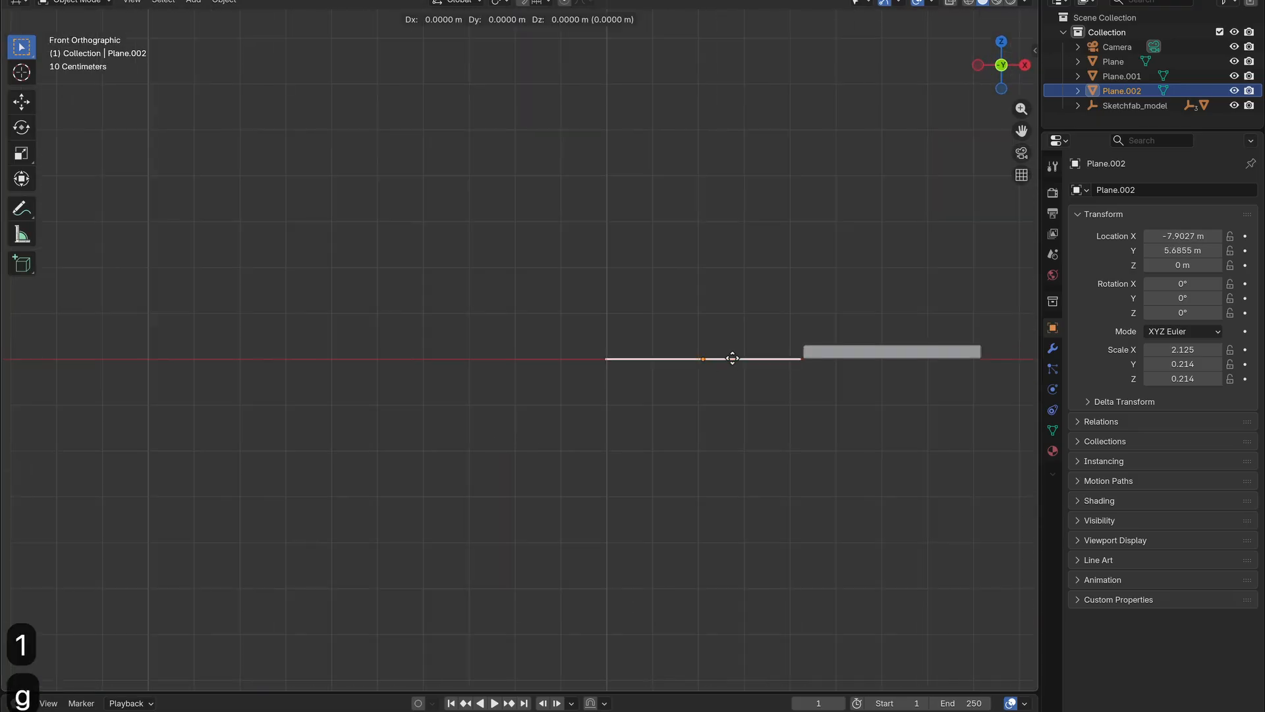
key("z")
left_click(732, 358)
key("KP_0")
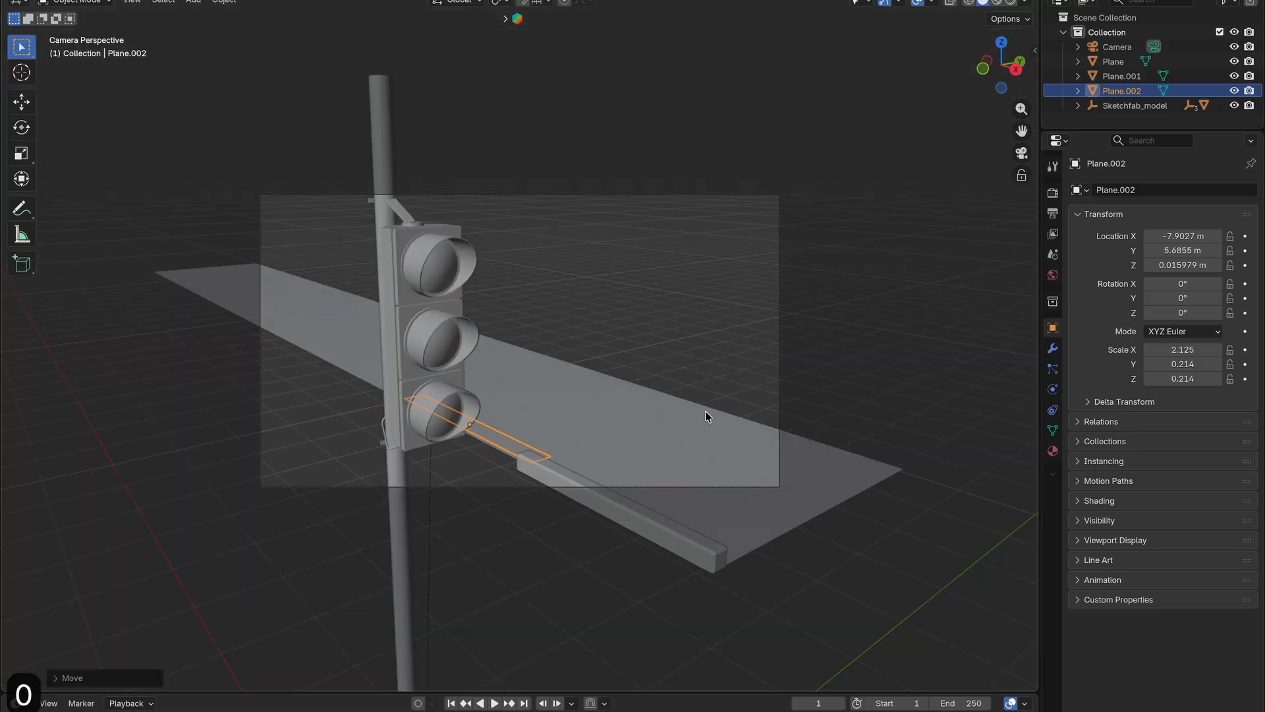
- Add an Array modifier to the crosswalk stripe with X offset 0 and Y offset about 1.32, and increase its count
left_click(1053, 348)
left_click(1143, 188)
type("a")
left_click(1053, 221)
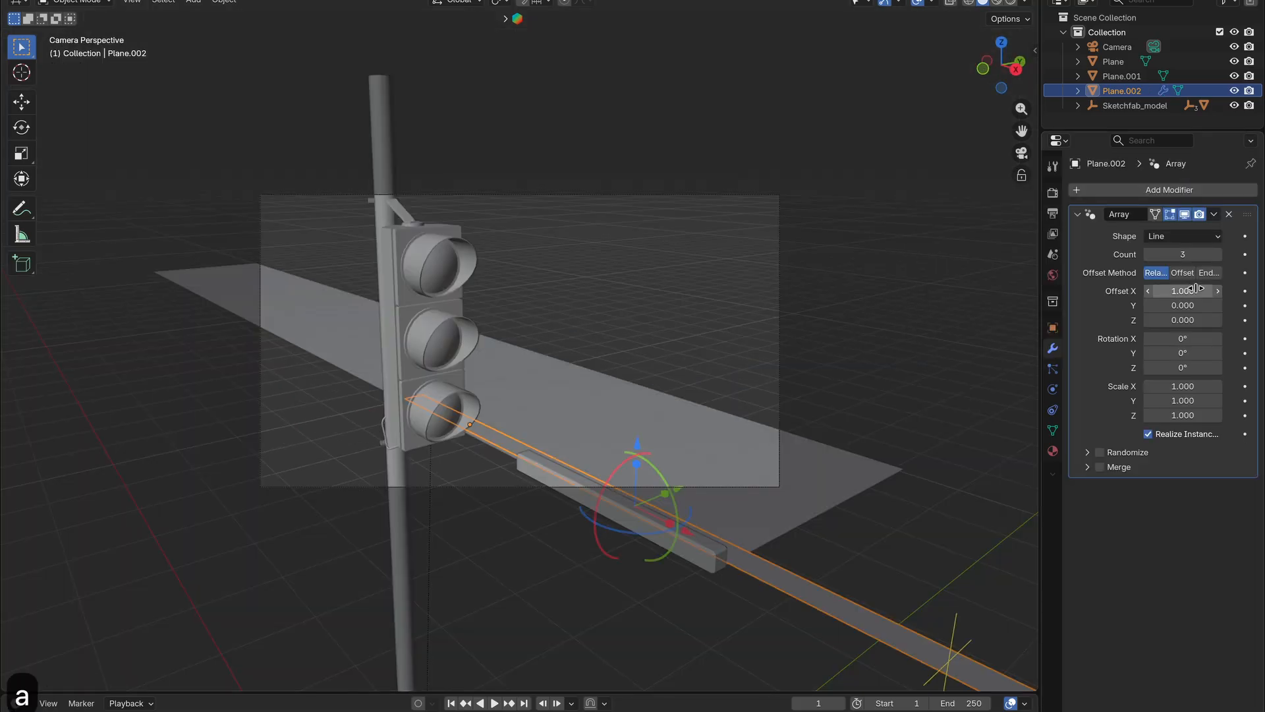
key("Return")
left_click_drag(1194, 303, 1236, 301)
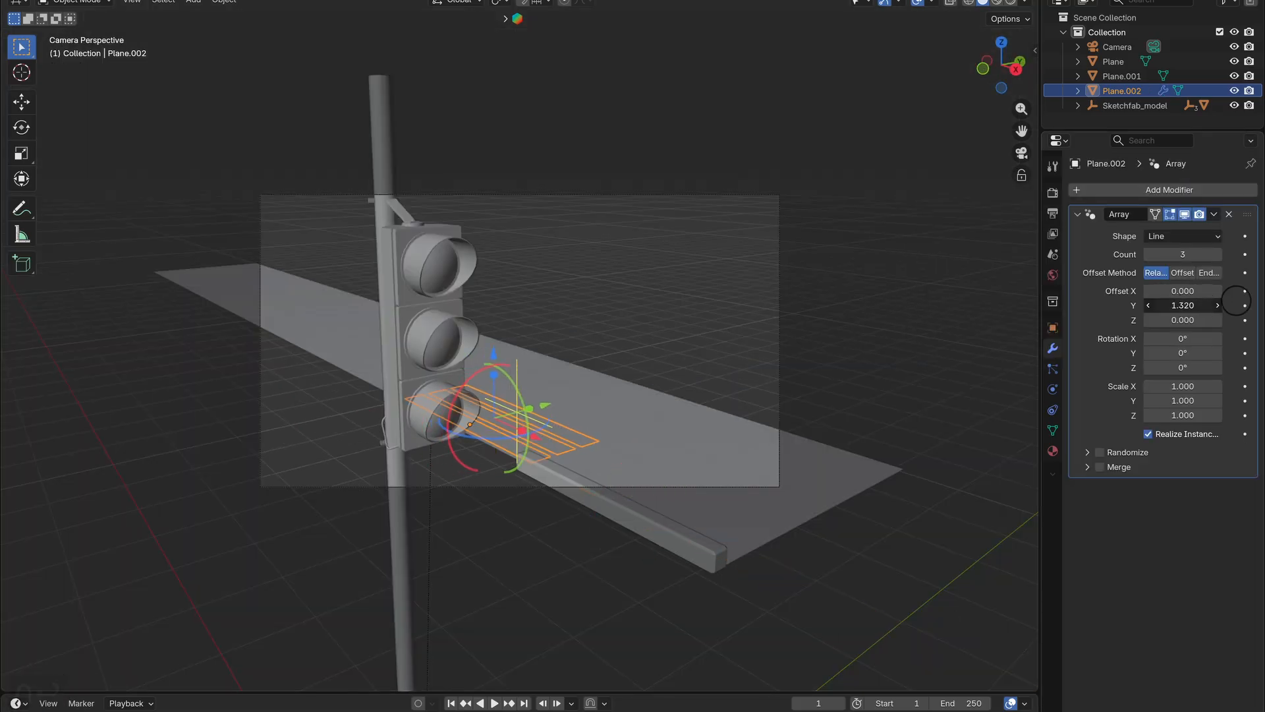
left_click(1219, 259)
left_click(1218, 259)
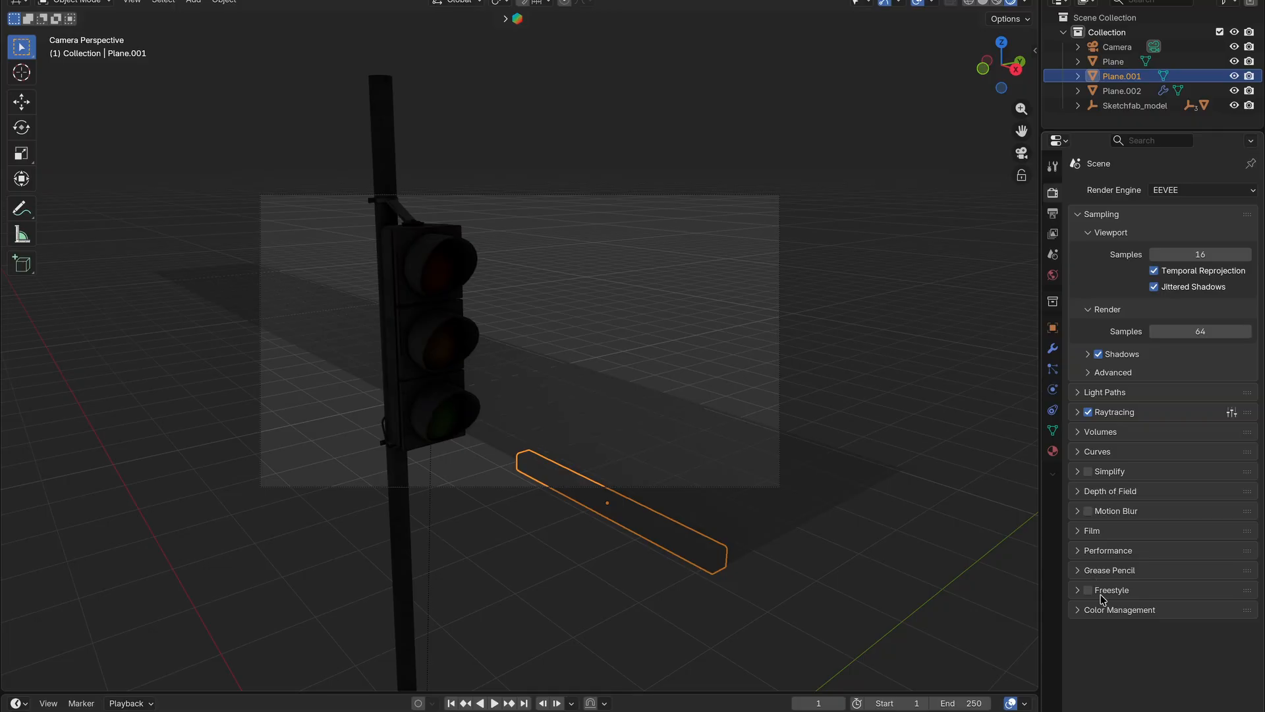
- Set the scene's color management look to Medium High Contrast
left_click(1114, 609)
left_click(1170, 670)
left_click(1198, 597)
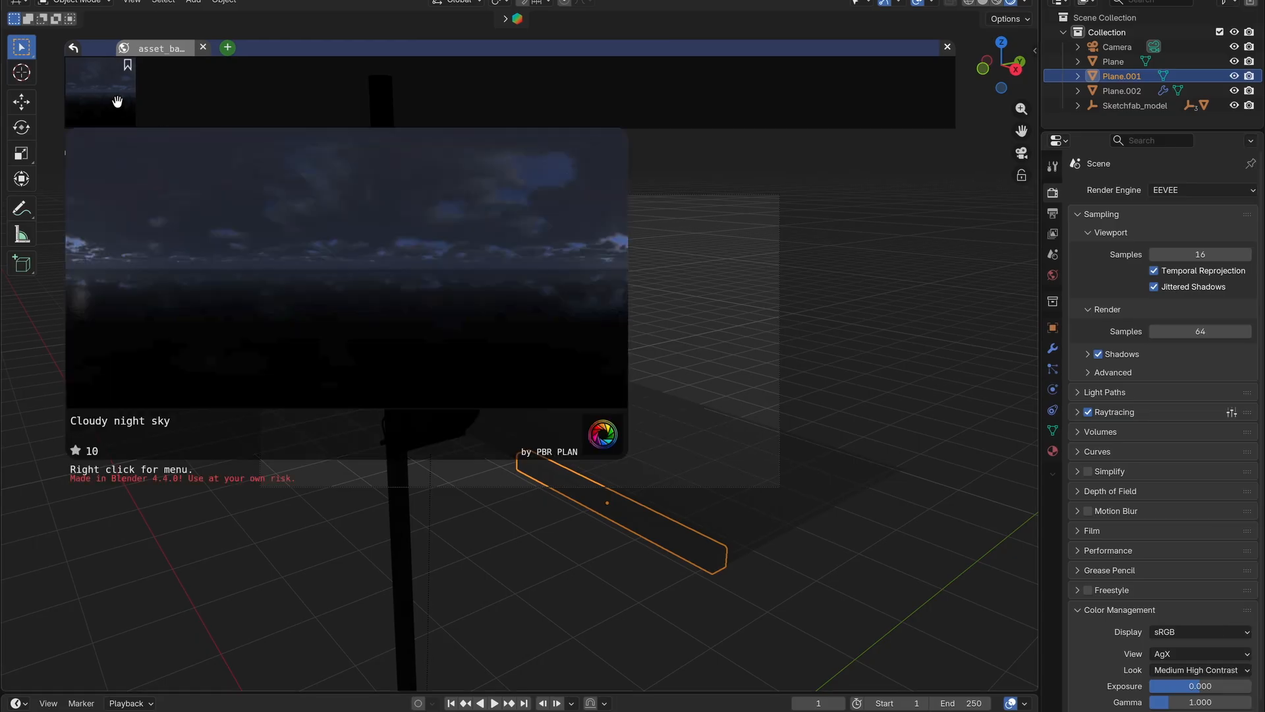
- Add the "Cloudy night sky" HDRI from the Blendkit results to the scene
left_click(111, 113)
left_click(164, 135)
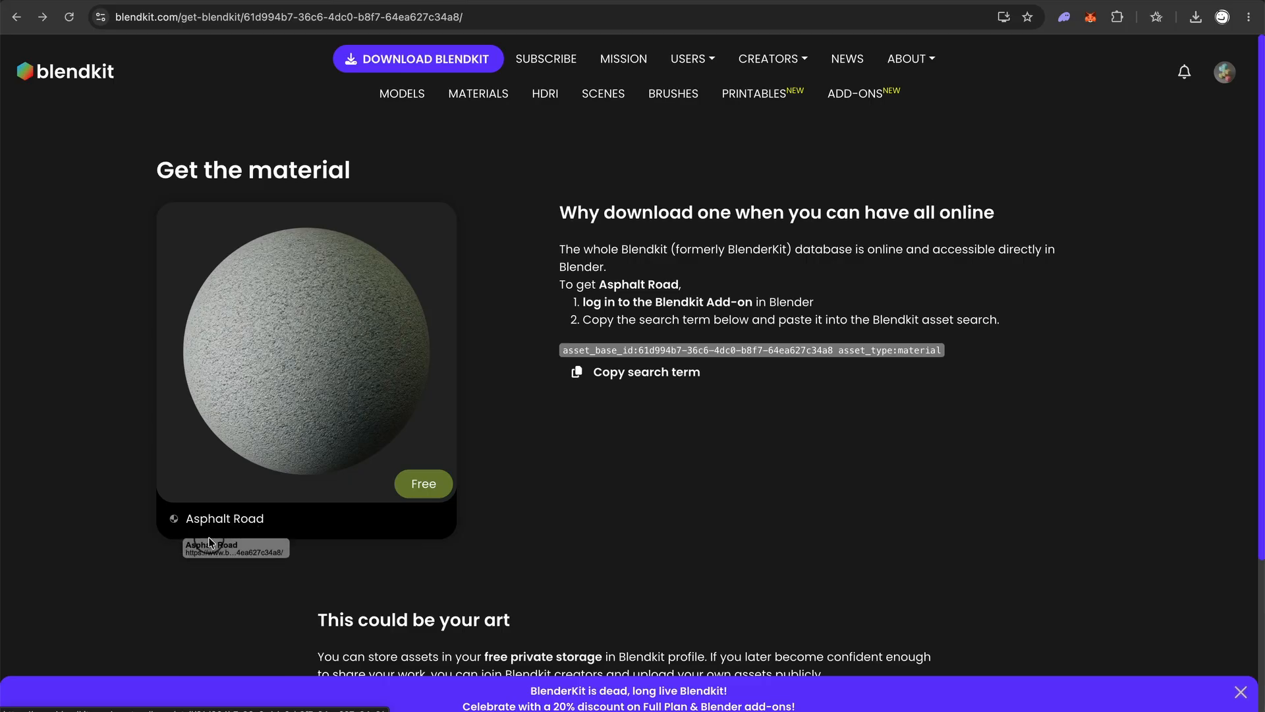
- Copy the Asphalt Road search term from its Blendkit page and assign the Asphalt Road material to the curb in Blender
left_click(661, 372)
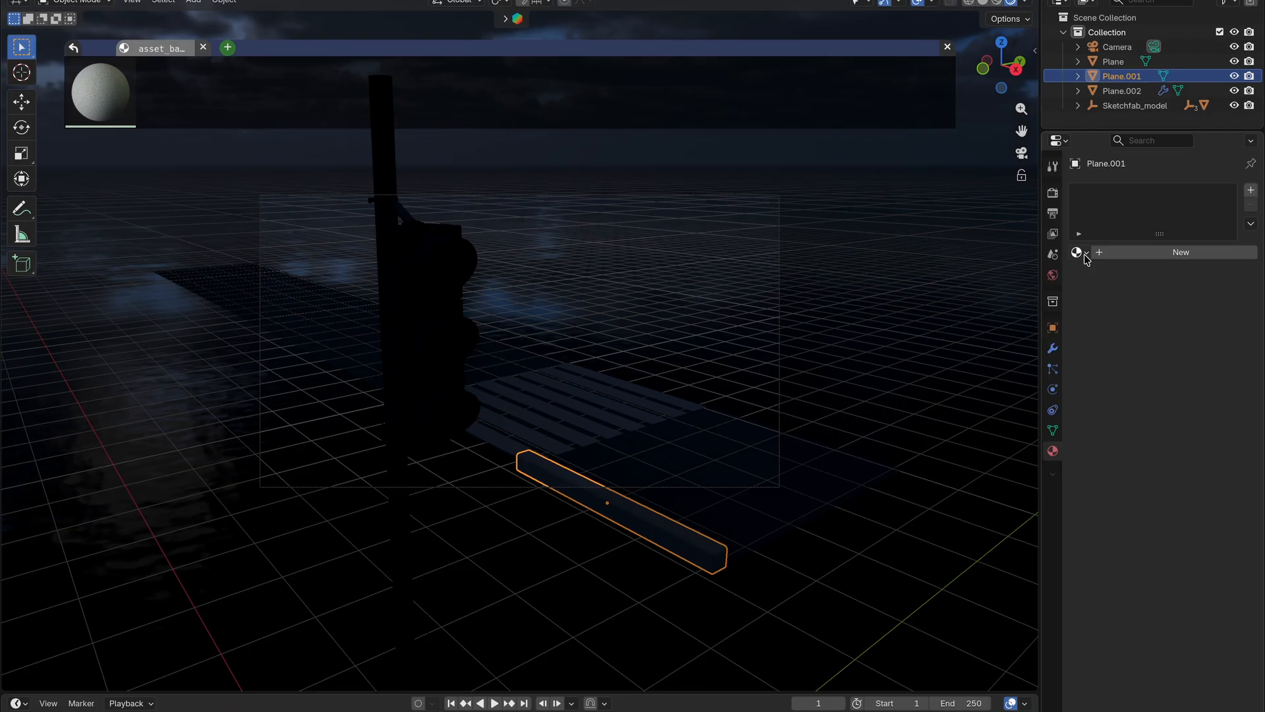
left_click(1078, 252)
left_click(1039, 276)
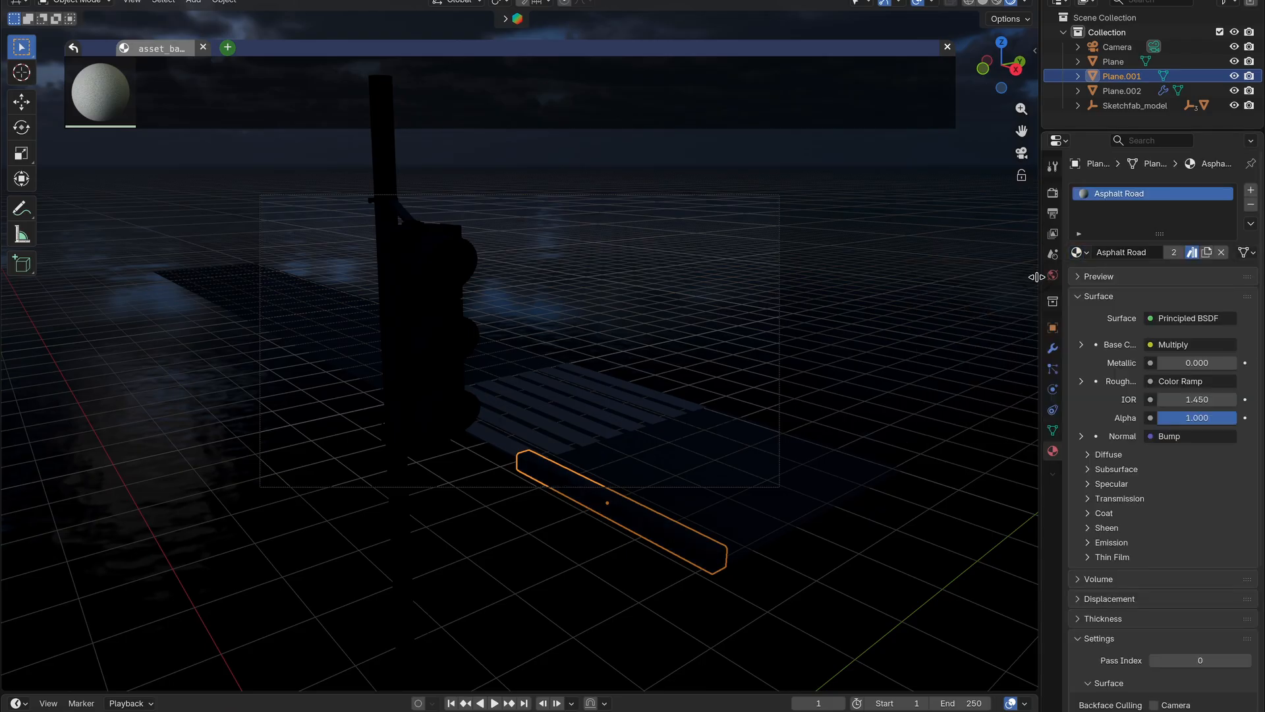
- Switch the viewport to material preview shading and unwrap the whole curb mesh with Smart UV Project
left_click(998, 3)
left_click(948, 46)
key("KP_Decimal")
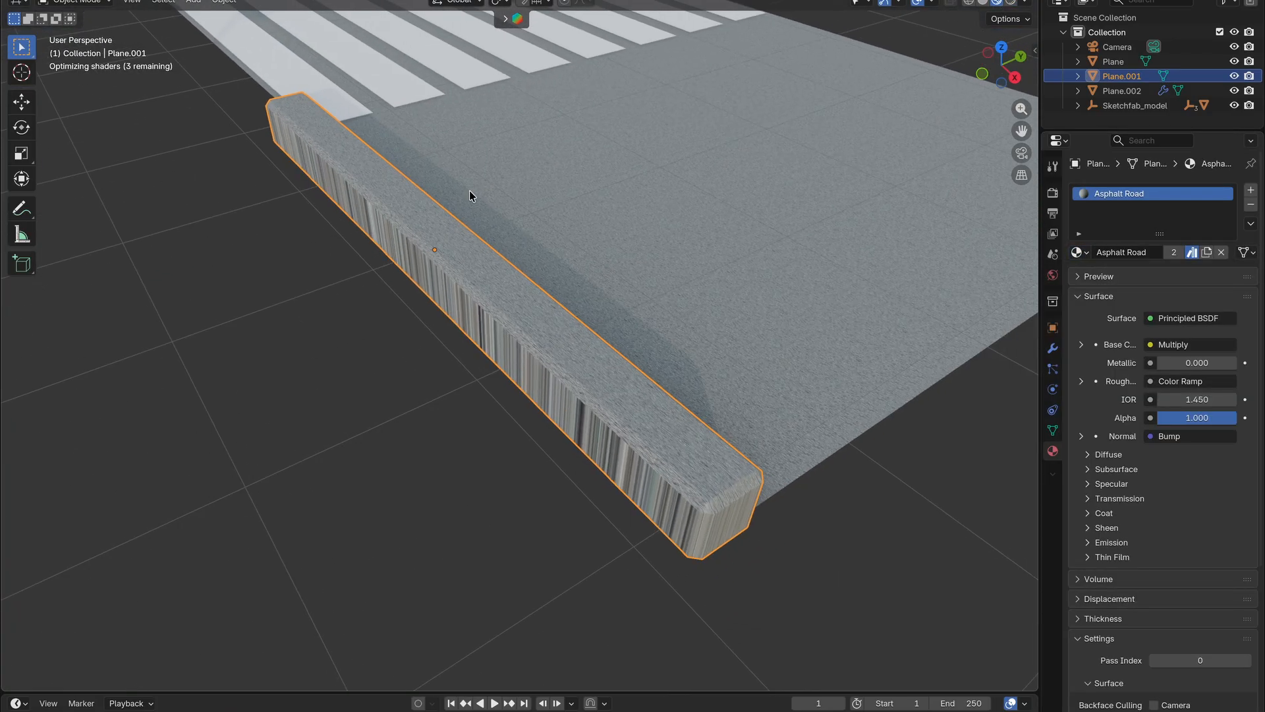
key("Tab")
key("u")
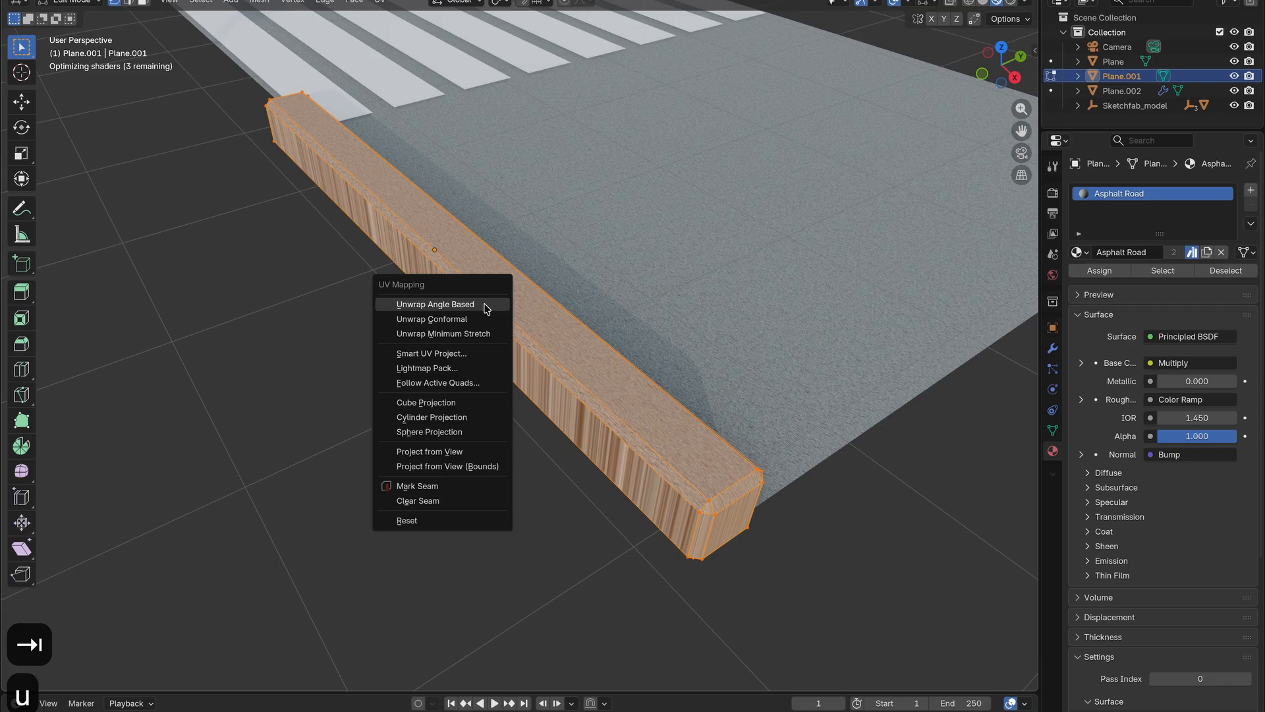
left_click(432, 354)
left_click(437, 488)
- Duplicate the curb and move the copy along Y to the opposite edge of the road
key("shift+d")
key("g")
key("y")
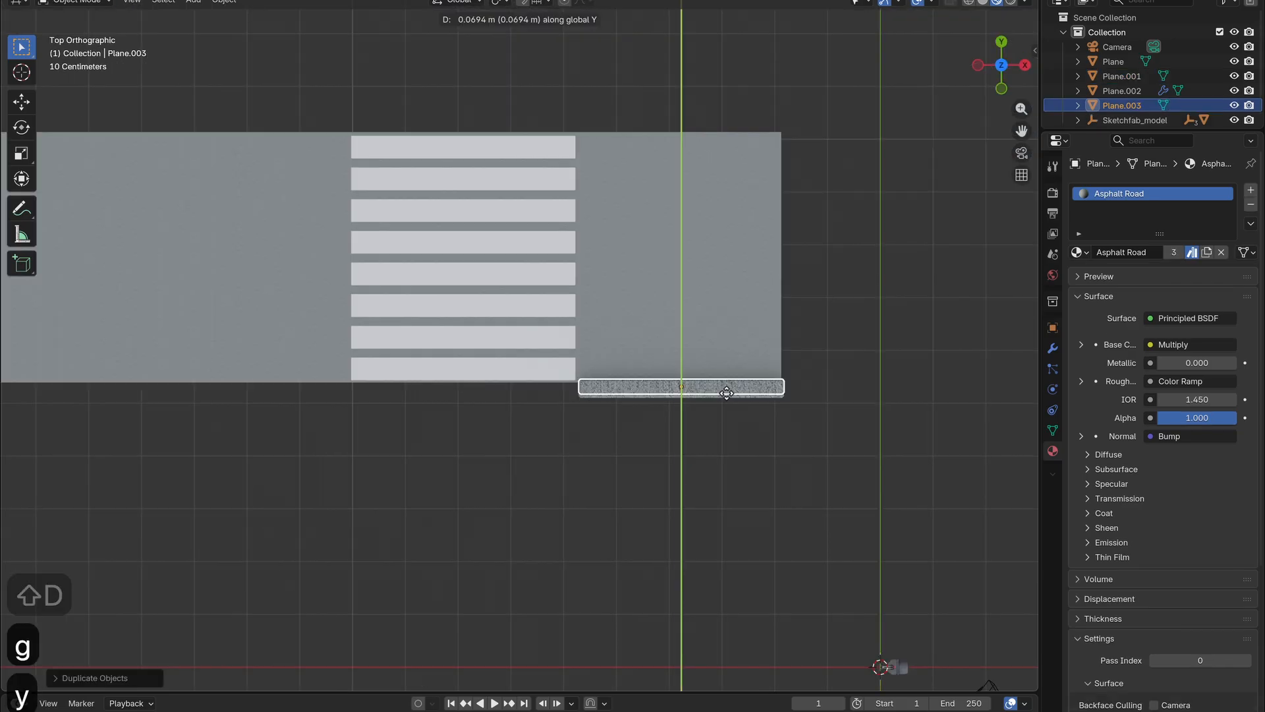
left_click(737, 130)
- Duplicate the near curb and move the copy along negative X to the other side of the crosswalk
key("shift+d")
key("g")
key("y")
key("x")
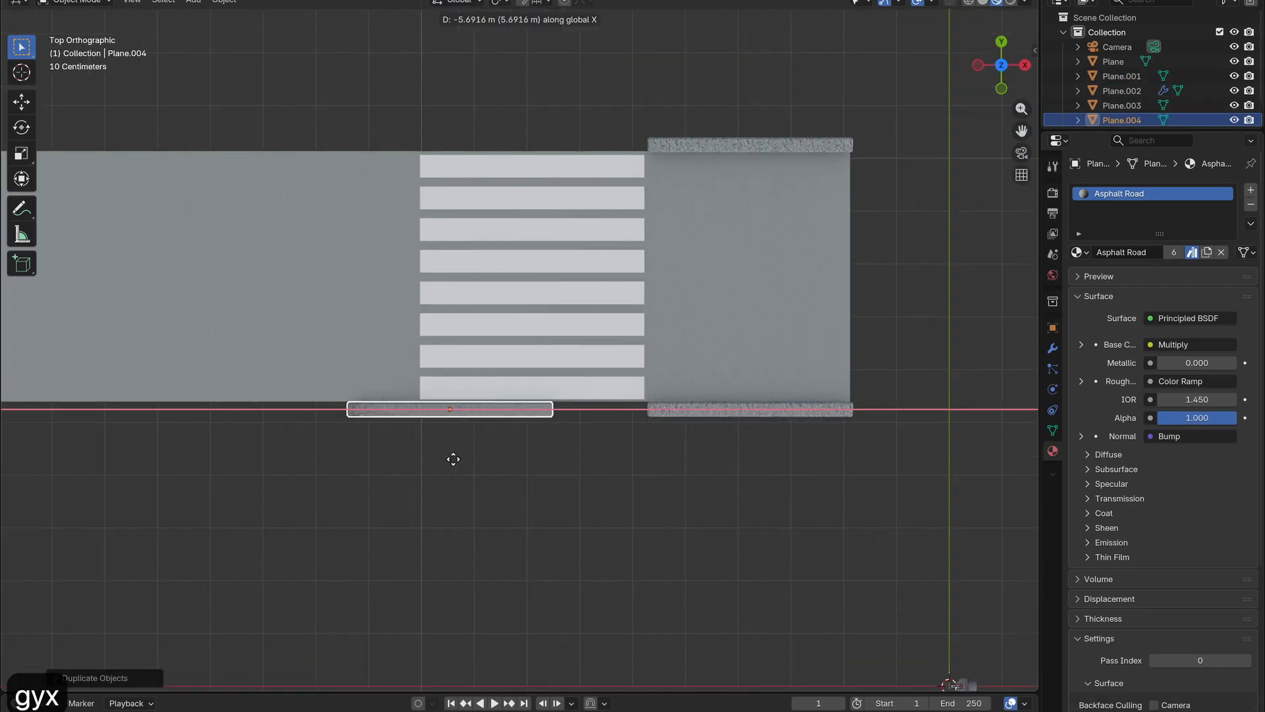
left_click(325, 468)
- Add an Array modifier to the new curb piece with an X offset of -1.01
left_click(1052, 348)
left_click(1127, 193)
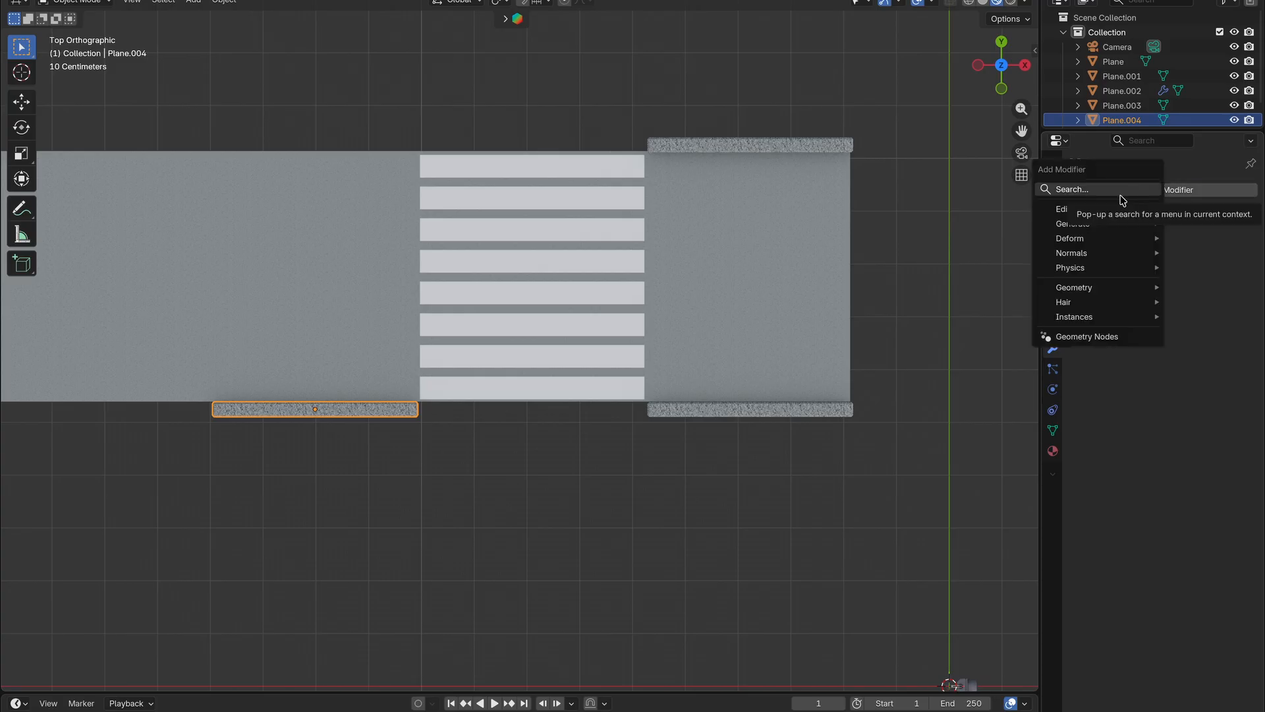
type("a")
left_click(1045, 226)
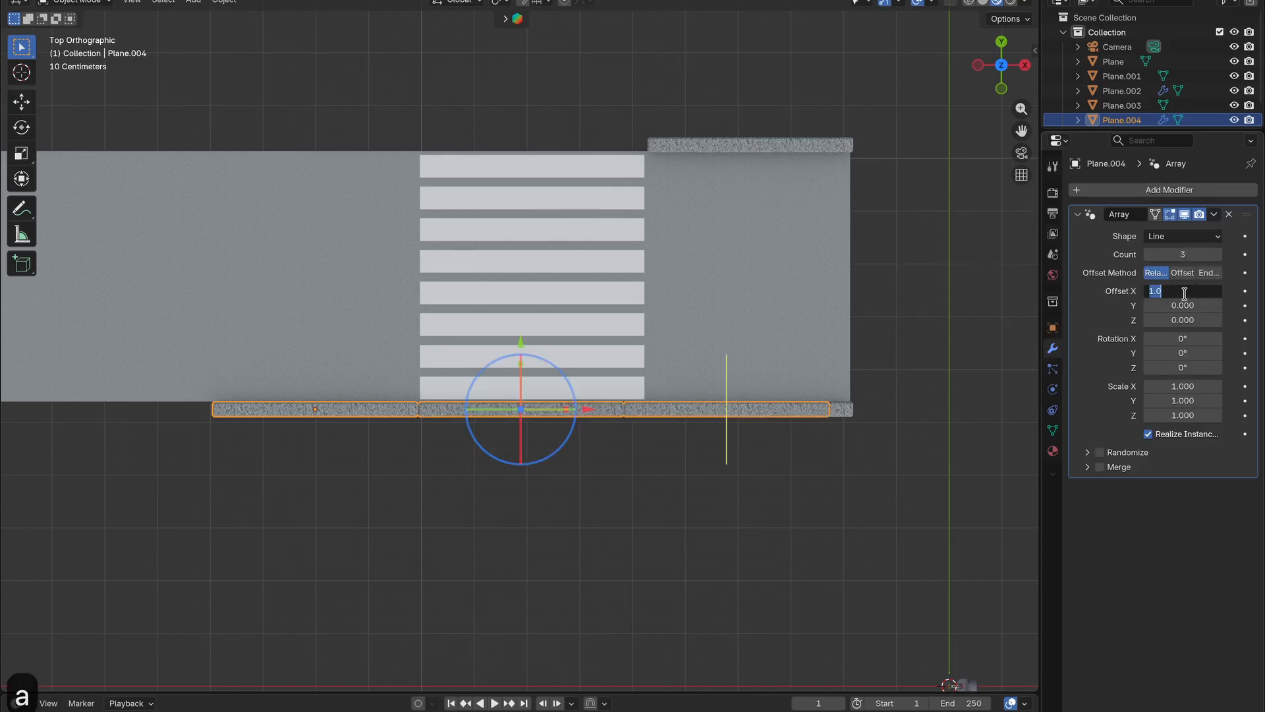
type("-")
key("Right")
key("Right")
key("Right")
type("1\\")
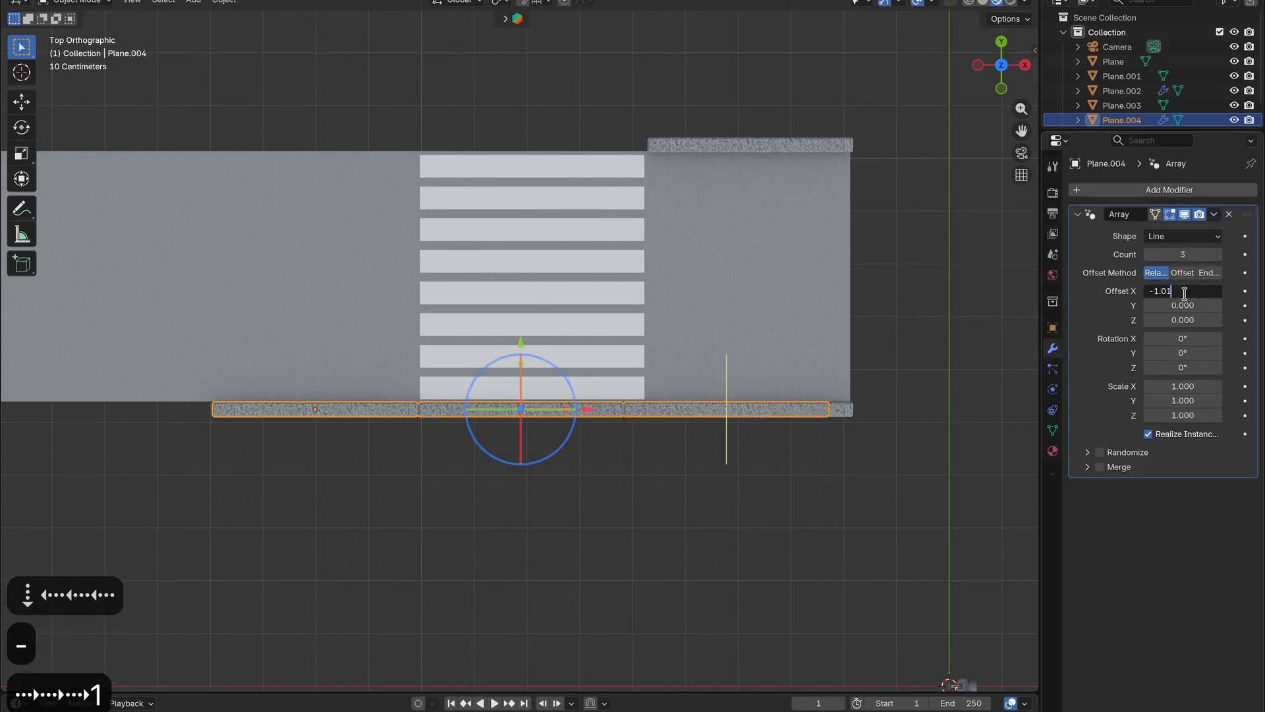
- Duplicate the arrayed curb about 5.08 m along Y to the road's far edge and set its array count to 6
key("shift+d")
right_click(550, 415)
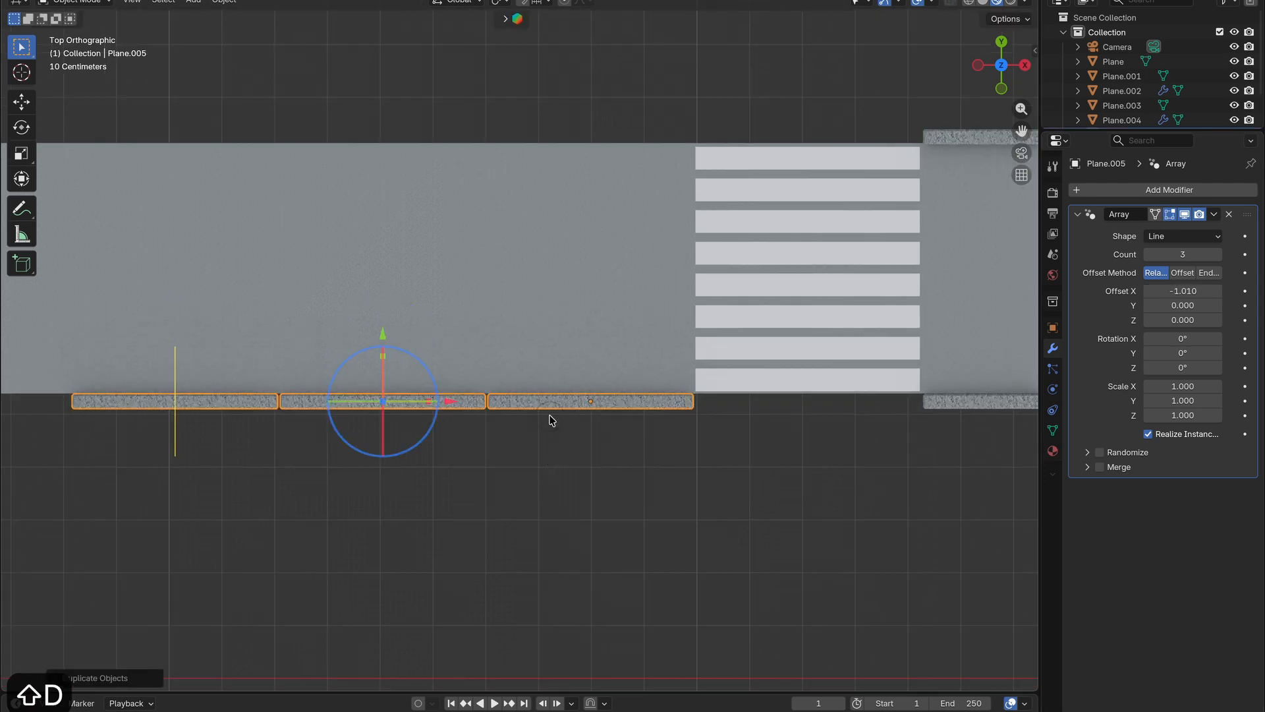
key("g")
key("y")
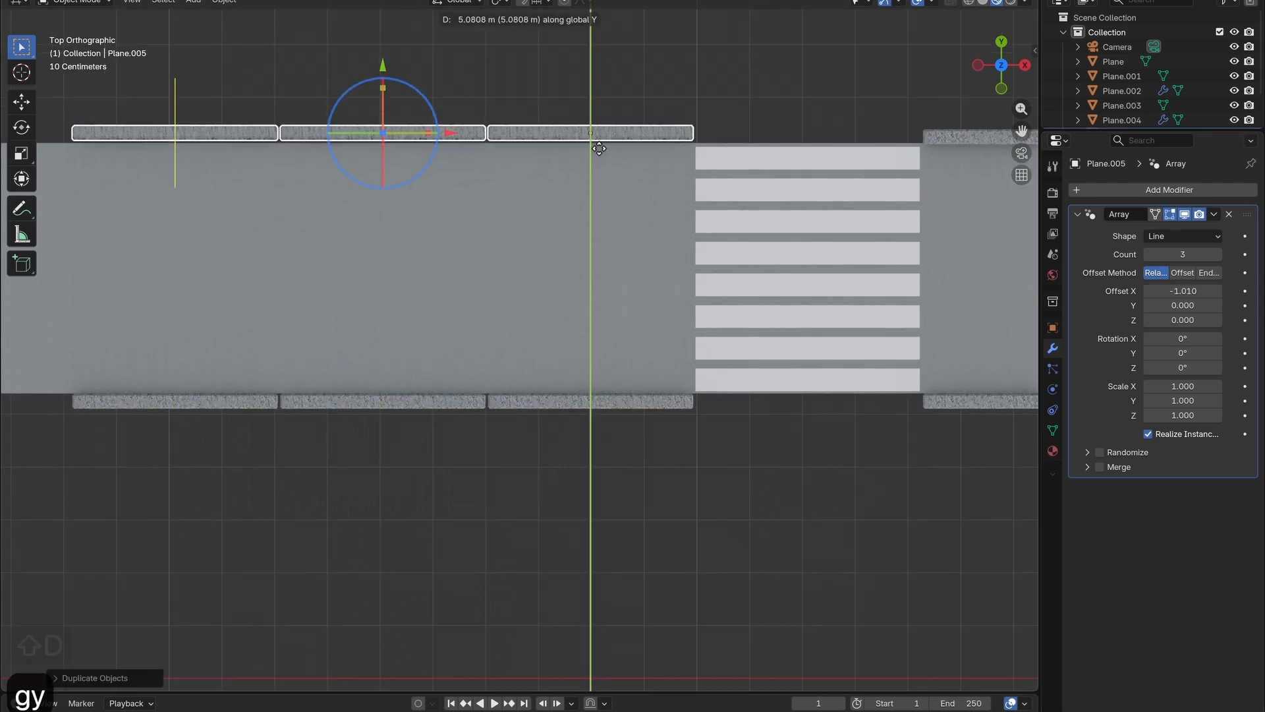
left_click(599, 151)
key("KP_0")
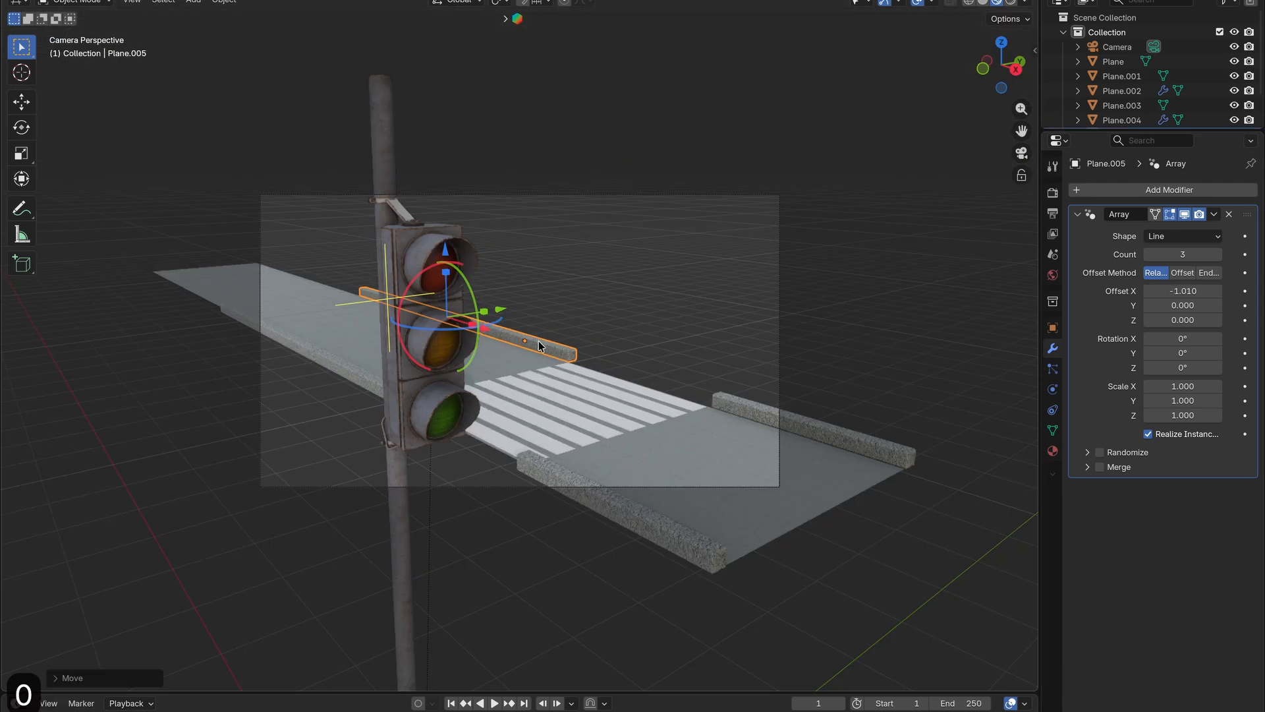
left_click(1217, 255)
left_click(1216, 255)
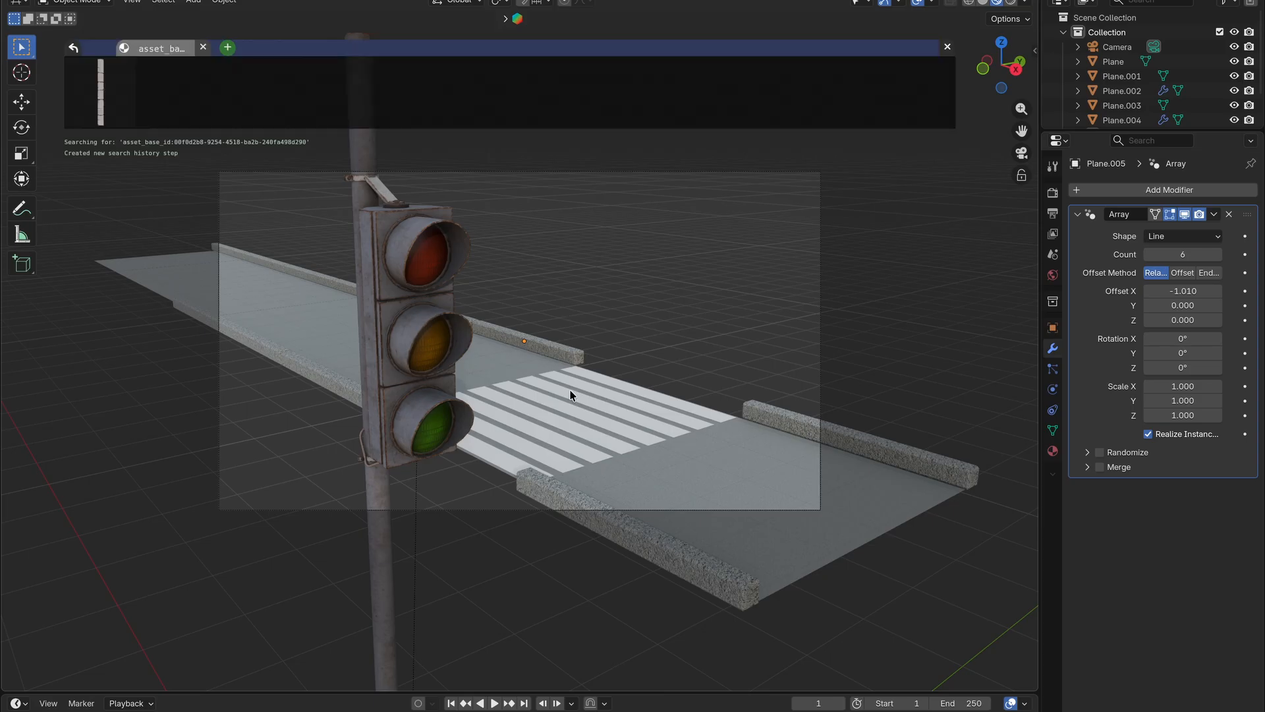
- Apply the white road line material from the Blendkit results to the crosswalk stripes
left_click(574, 395)
left_click_drag(100, 92, 504, 393)
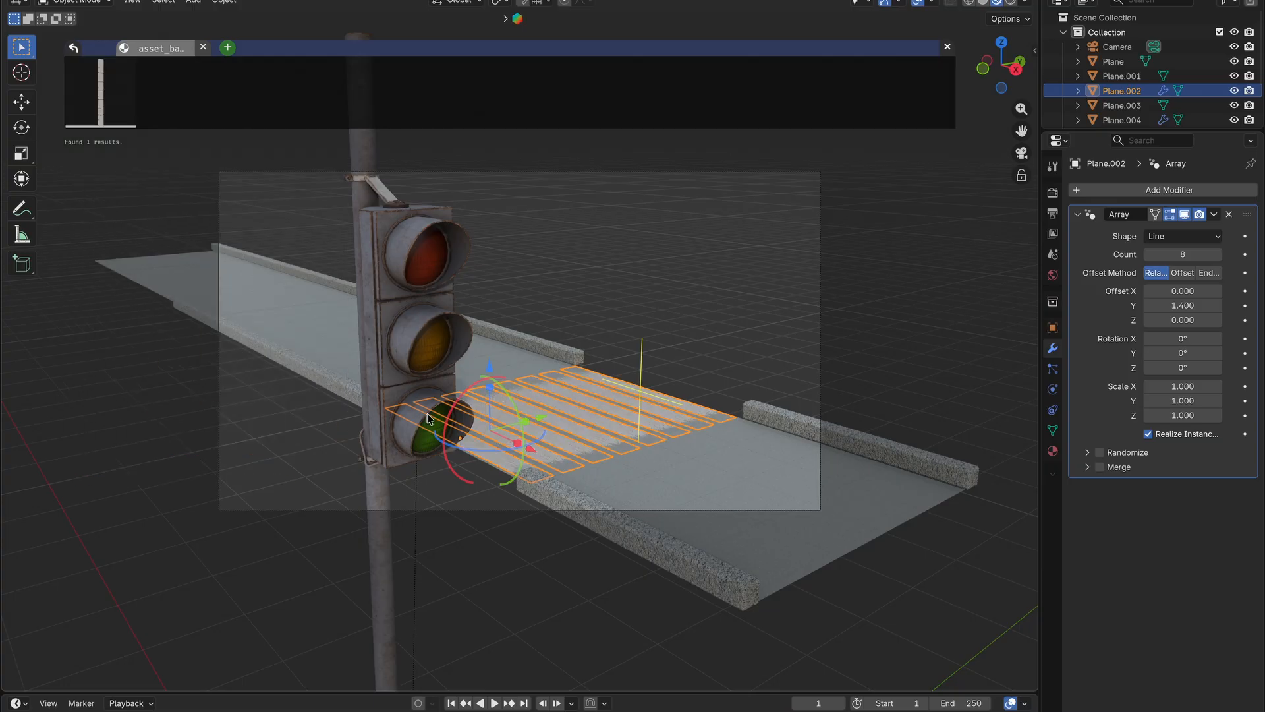
left_click(947, 48)
- Scale the crosswalk stripe's UVs along X to fit the white road line texture
key("s")
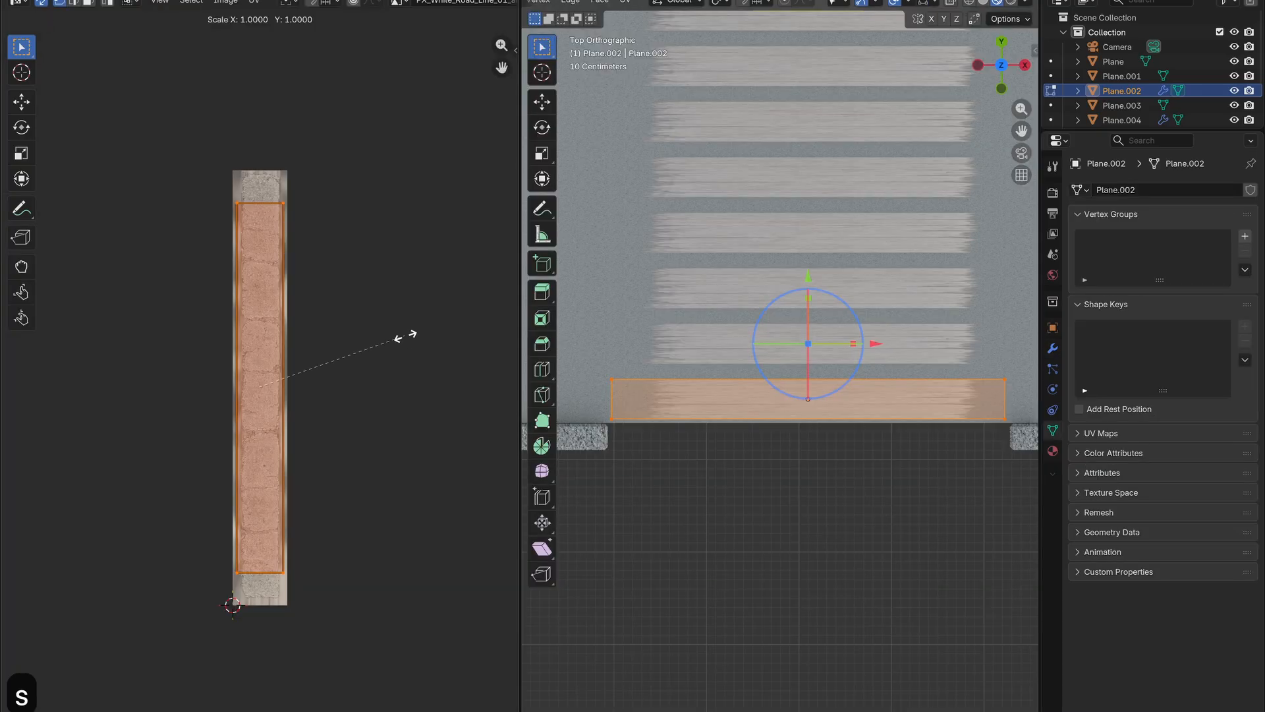
key("x")
left_click(113, 417)
key("s")
key("x")
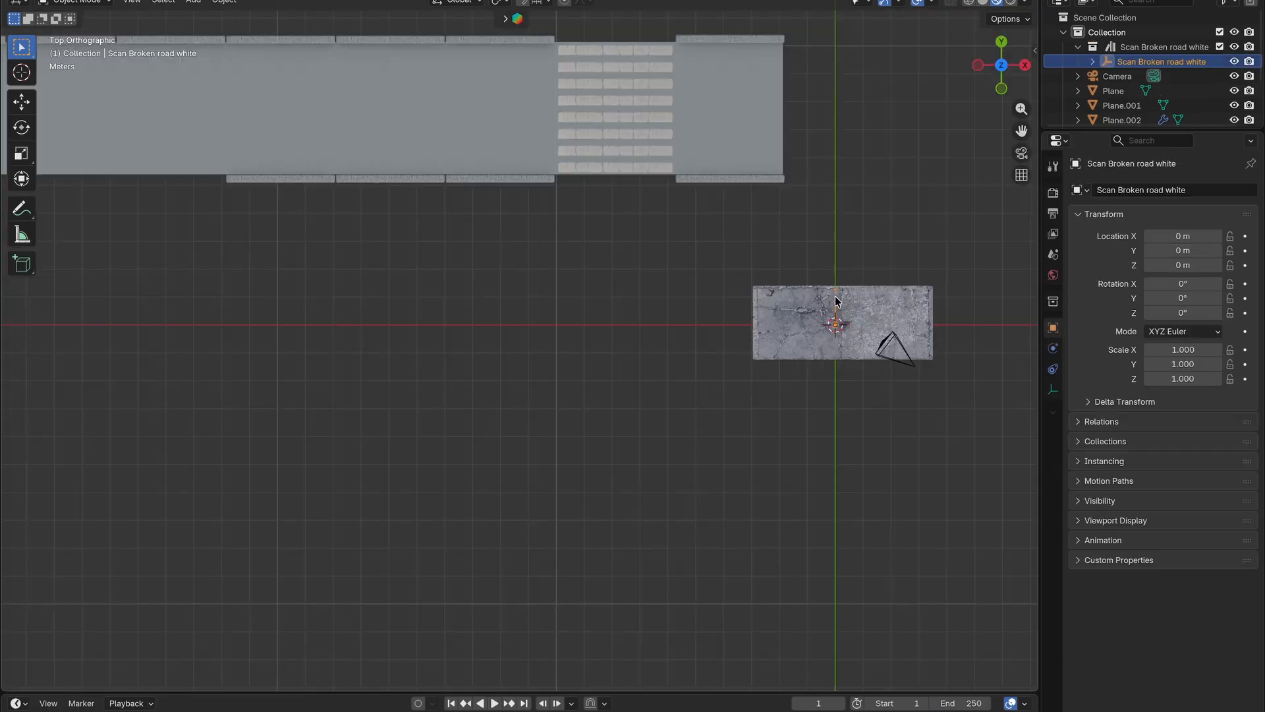
- Move the broken road scan to about X -8.01 m, Y 3.99 m and place a linked duplicate about 6.05 m along negative X
key("g")
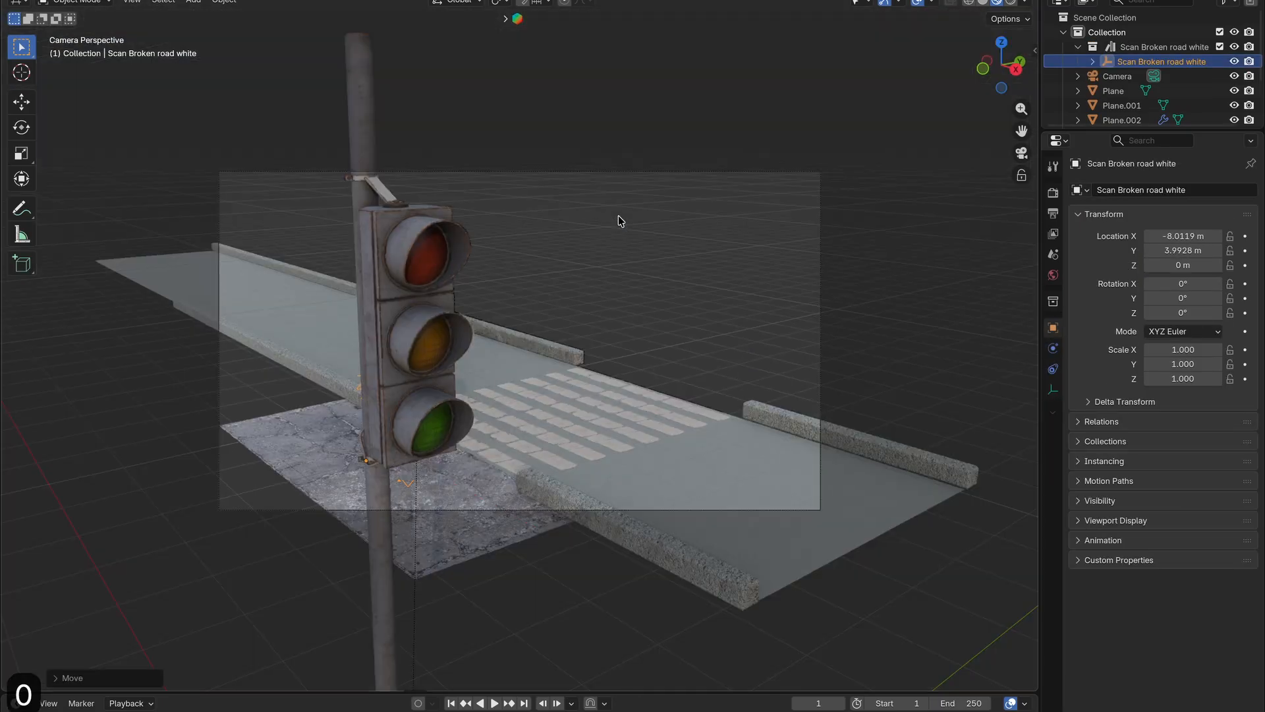
key("alt+d")
key("g")
key("y")
key("x")
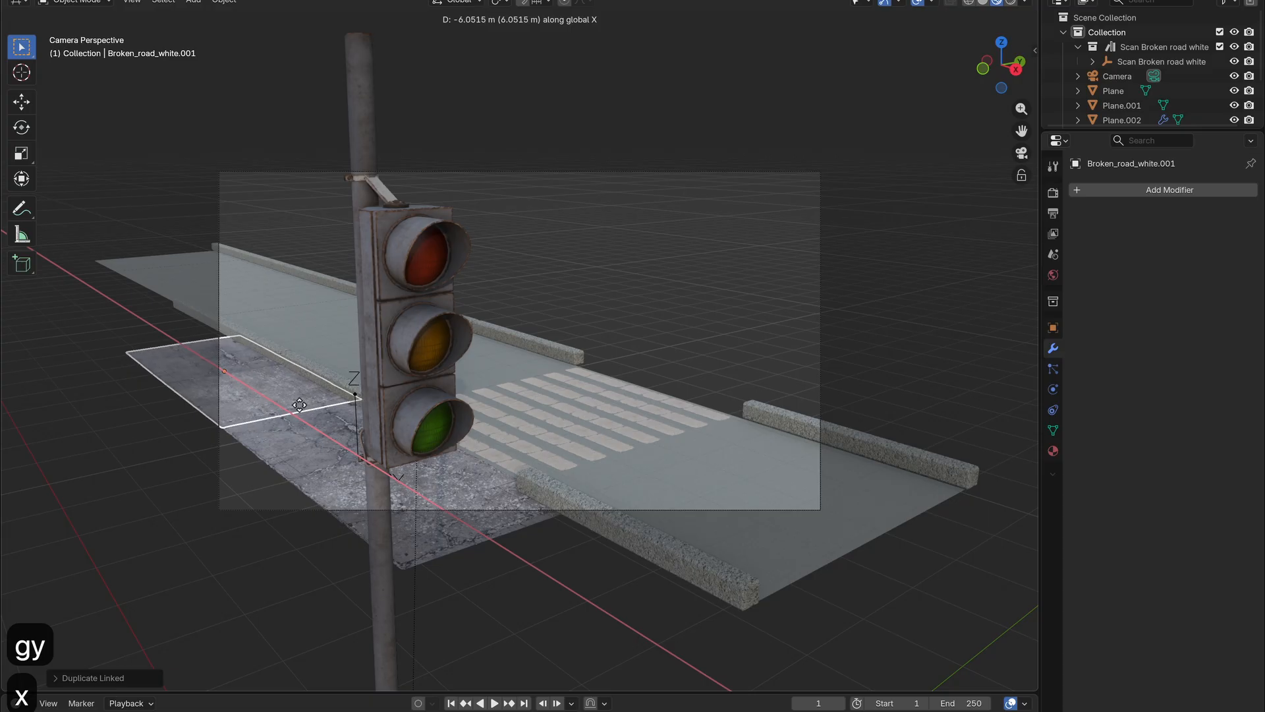
- Duplicate the broken road pavement and move the copy a little over 7 m along Y to the road's far side
key("shift+d")
key("g")
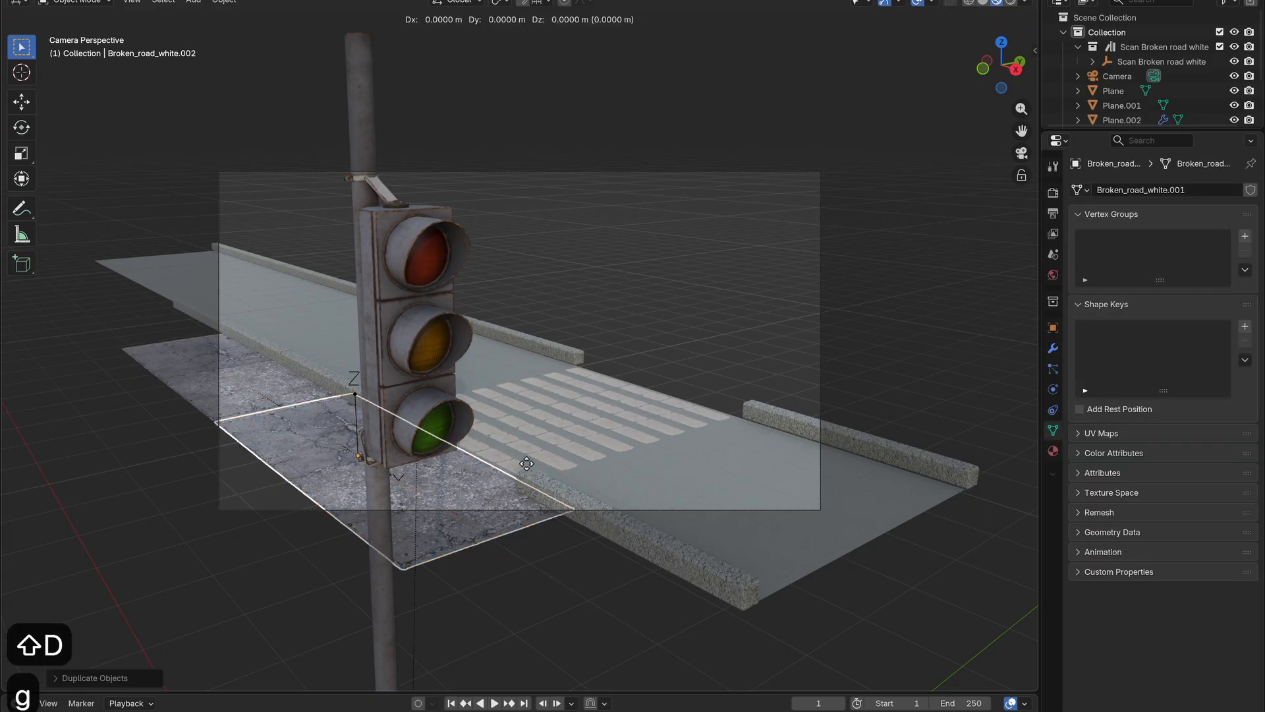
key("x")
key("y")
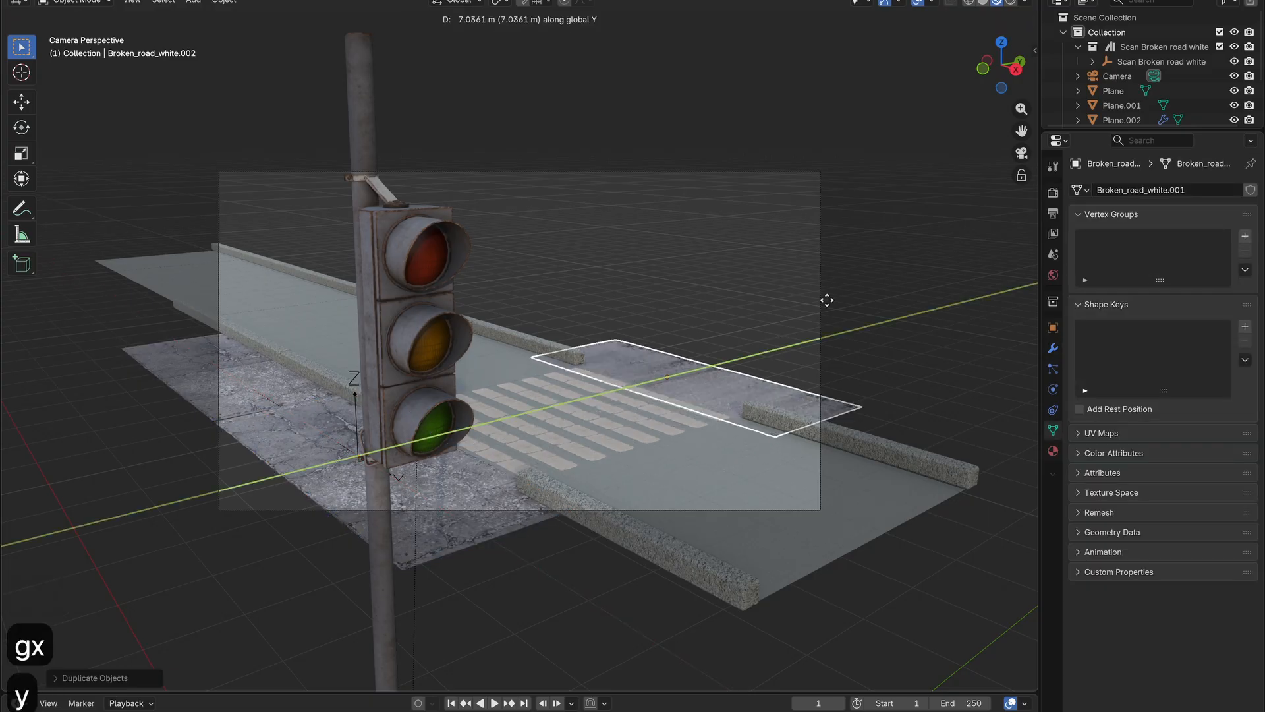
left_click(826, 304)
- Add an Array modifier to the far-side pavement with an X offset of -1
left_click(1053, 348)
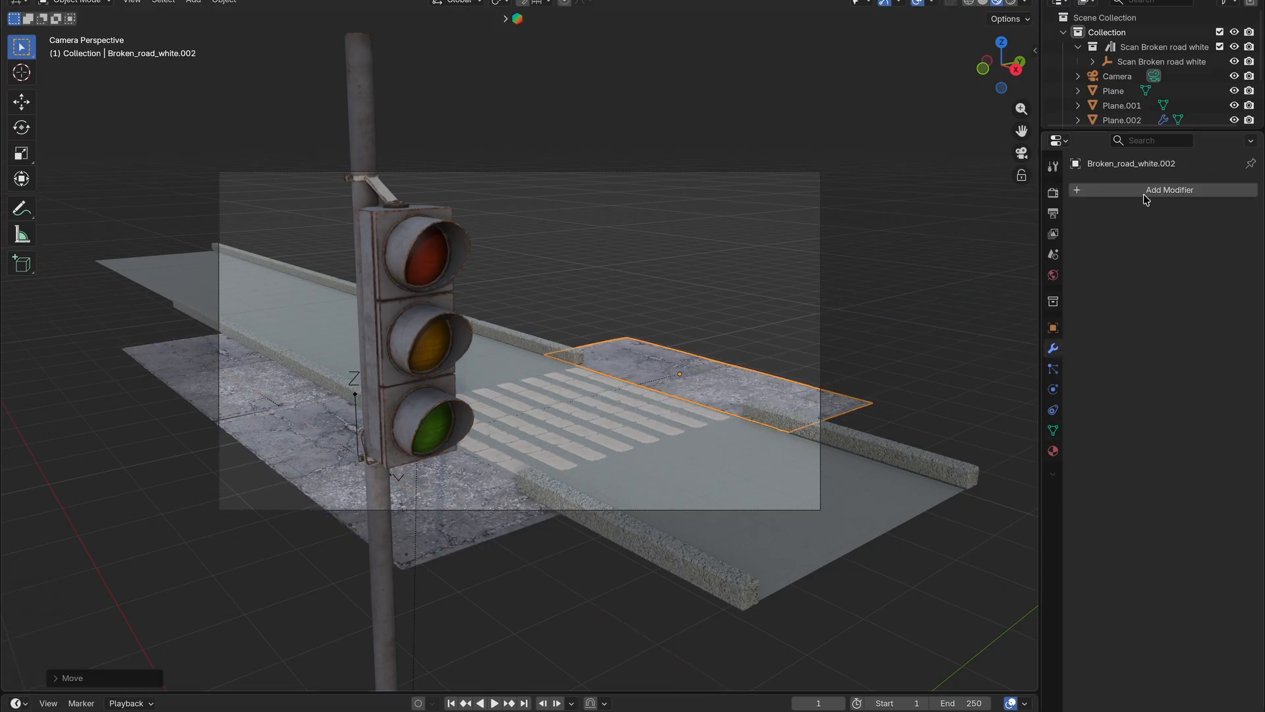
left_click(1145, 191)
type("a")
left_click(1055, 217)
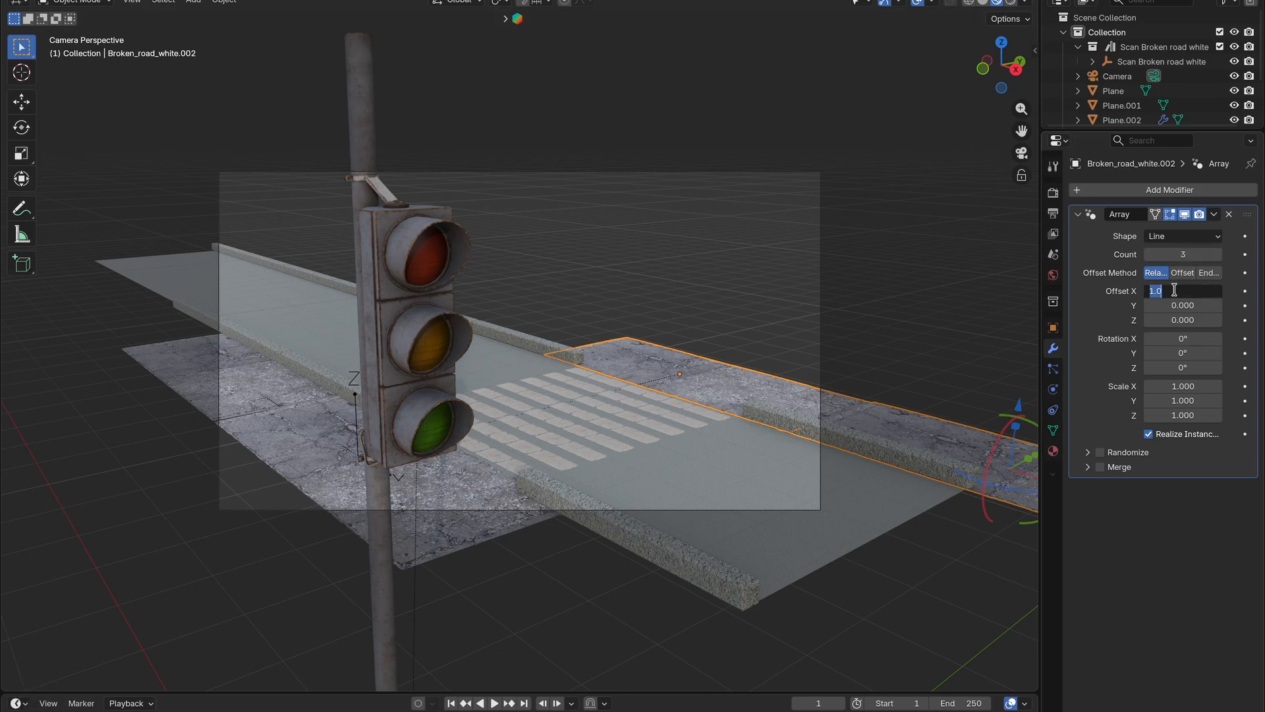
type("-")
key("Return")
- Set the camera's focal length to 60 mm
left_click(819, 289)
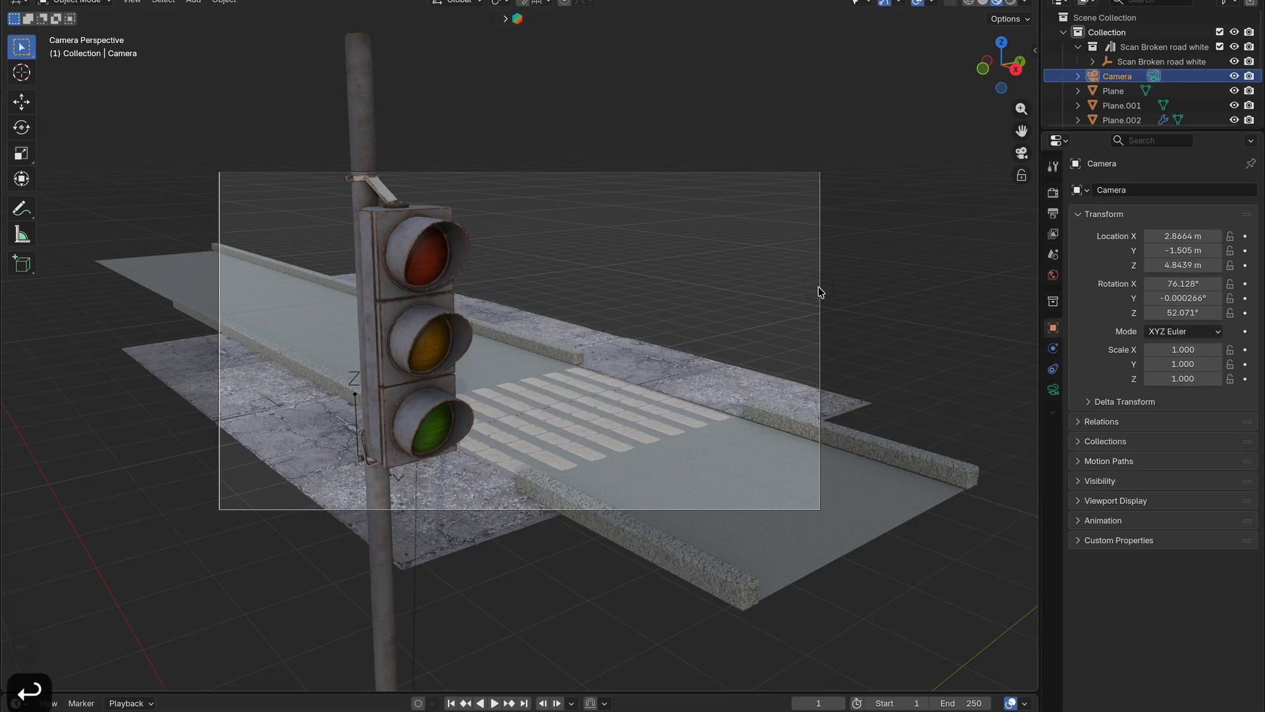
left_click(1053, 389)
left_click(1195, 263)
type("60")
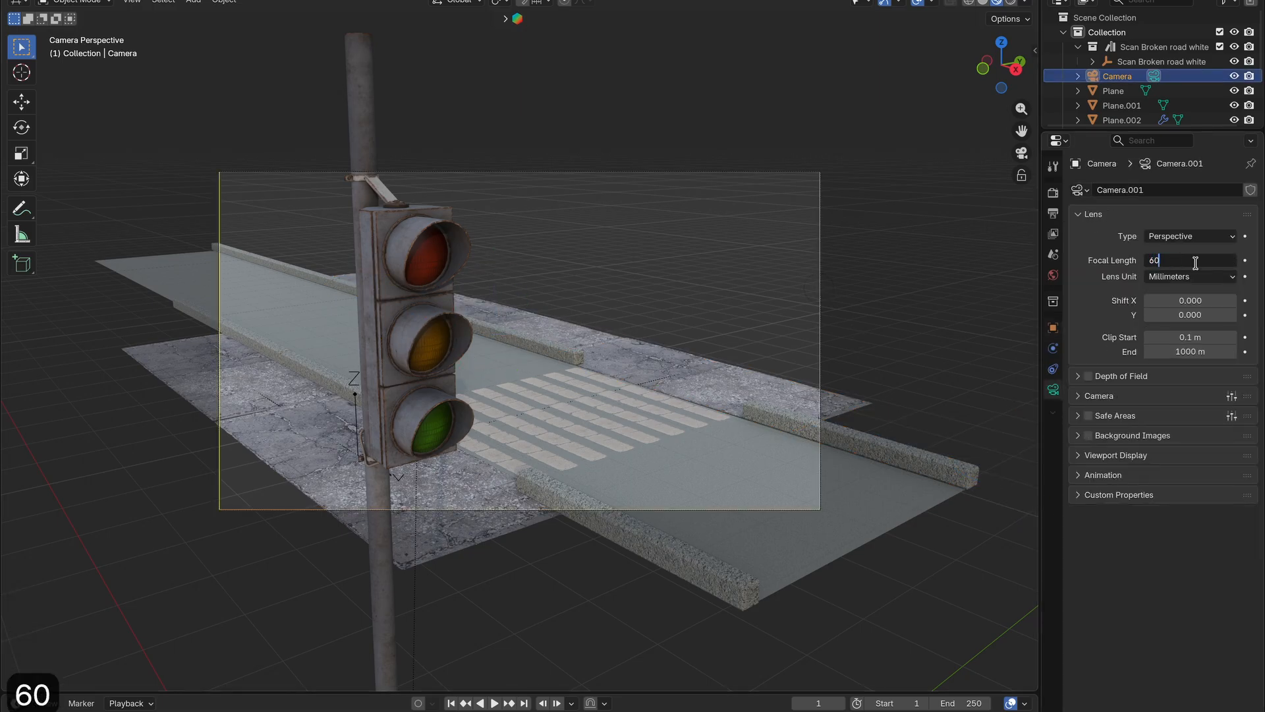
key("Return")
- Set the far-side pavement's array count to 4 and shift the pavement along X
key("q")
left_click(567, 475)
key("s")
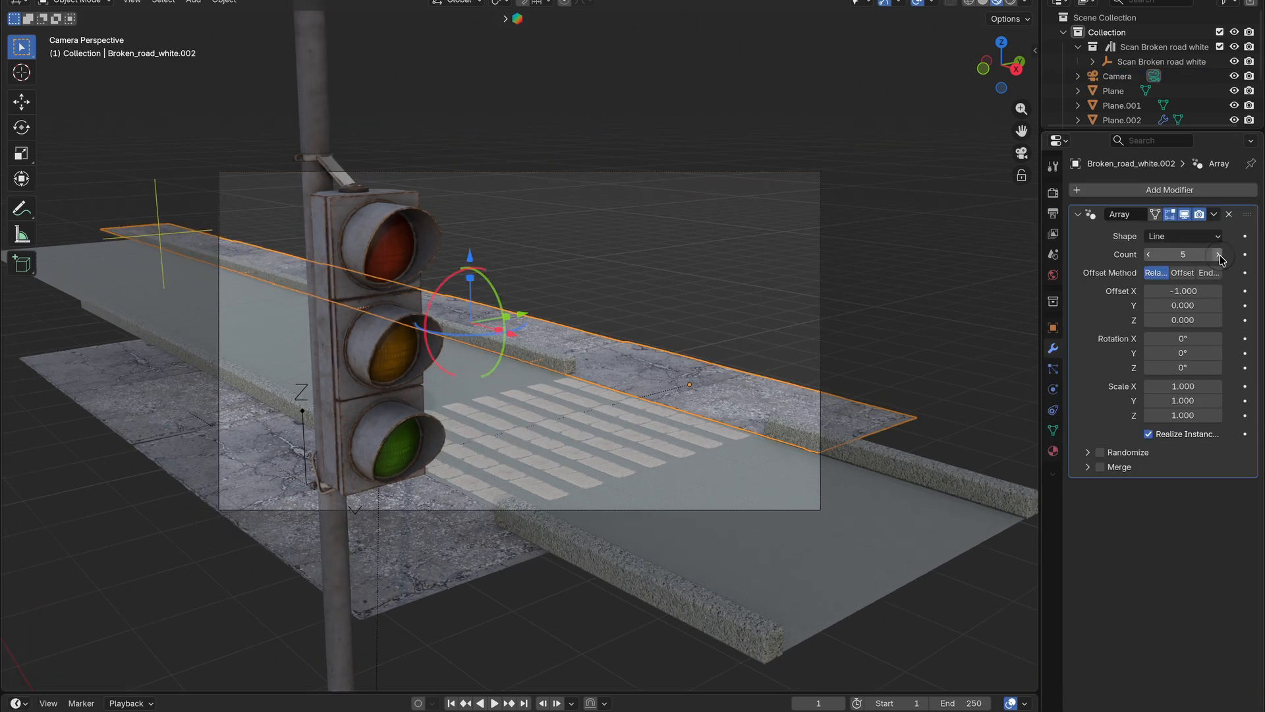
left_click(1148, 255)
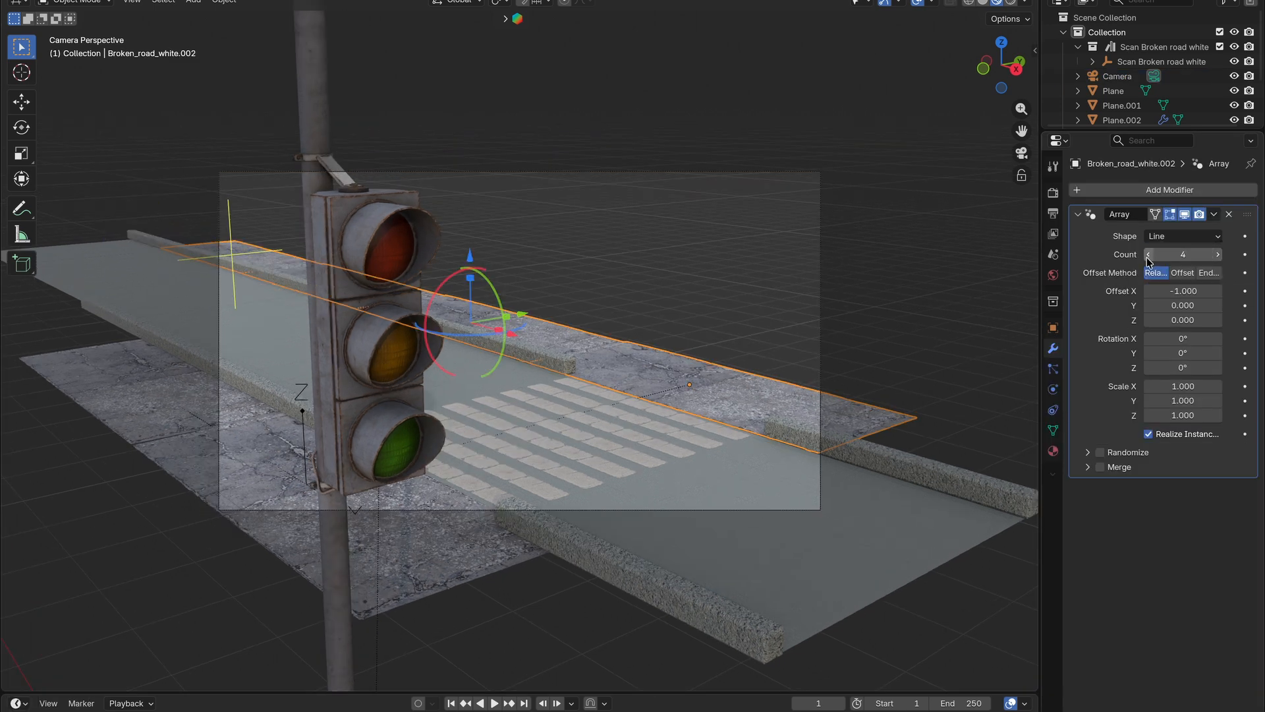
key("g")
key("x")
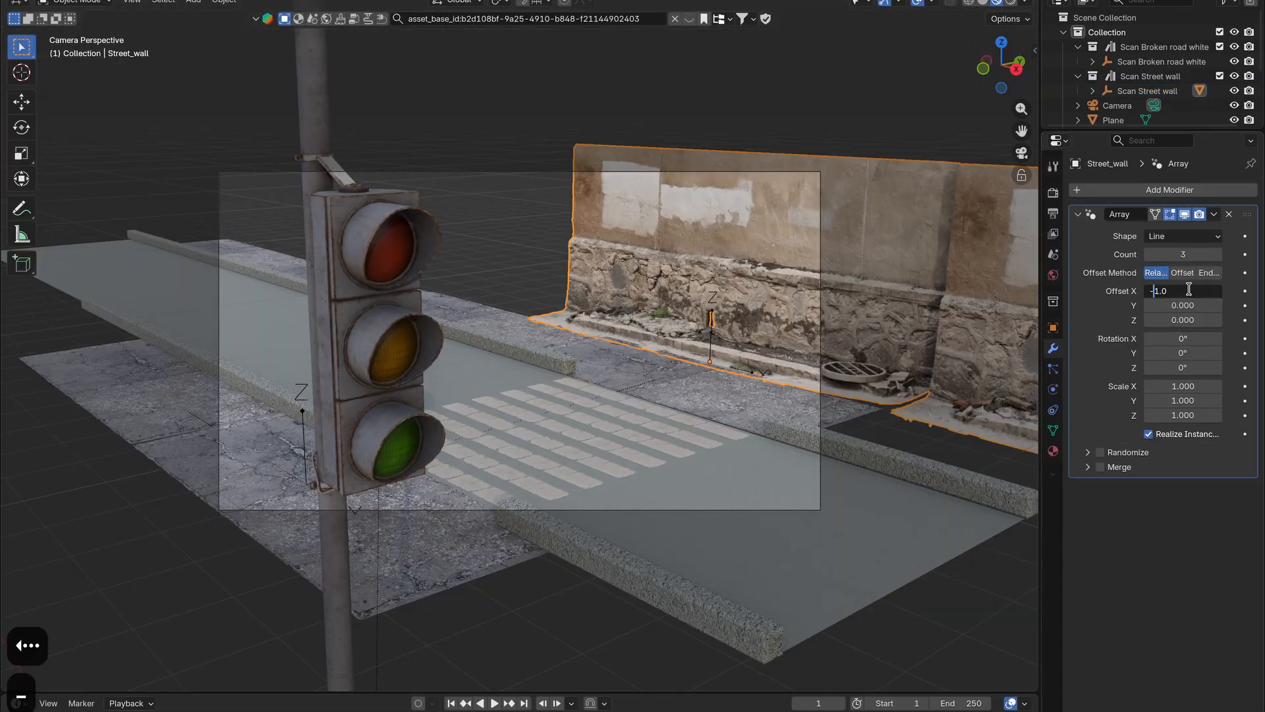
- Set the X offset of the street wall's Array modifier to -1
key("Return")
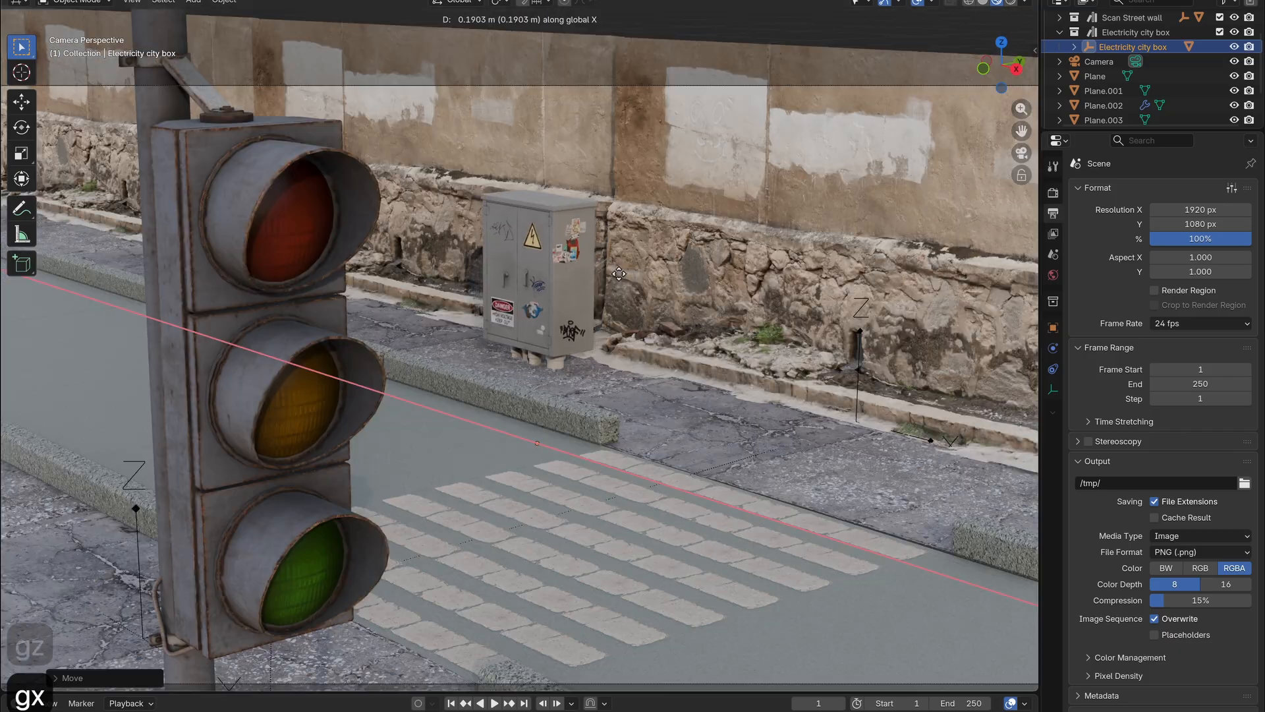
- Place the Blendkit Trash bin on the near pavement and scale it up by about 1.07
scroll(630, 279, "down", 5)
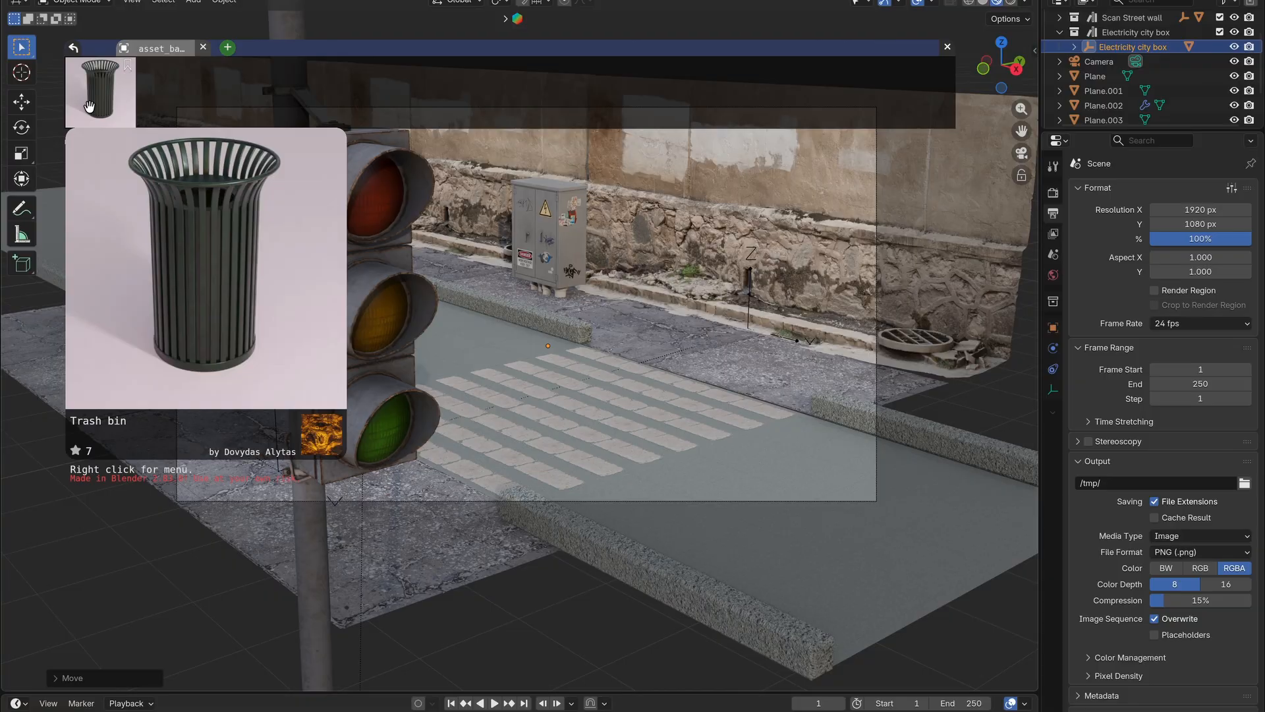
key("s")
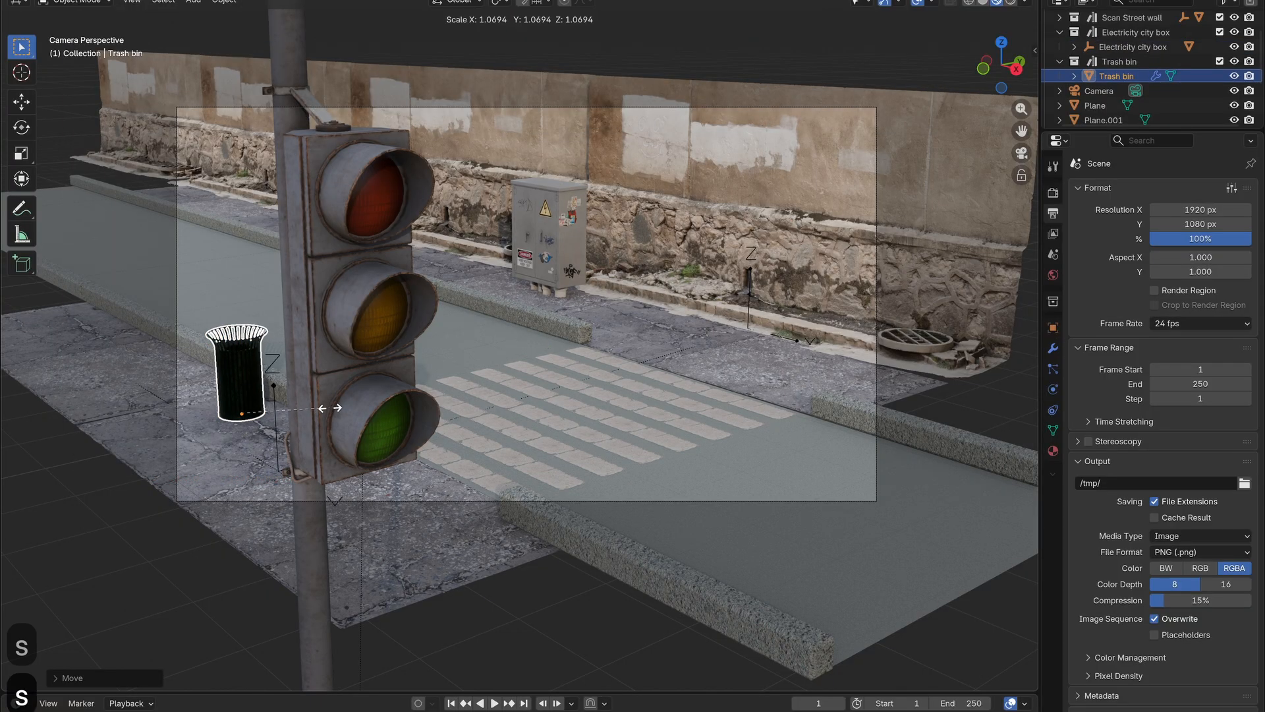
left_click(323, 408)
- Add a circle mesh and move it in top view onto the far pavement beside the crosswalk
key("shift+a")
mouse_move(423, 468)
left_click(538, 494)
key("KP_7")
key("g")
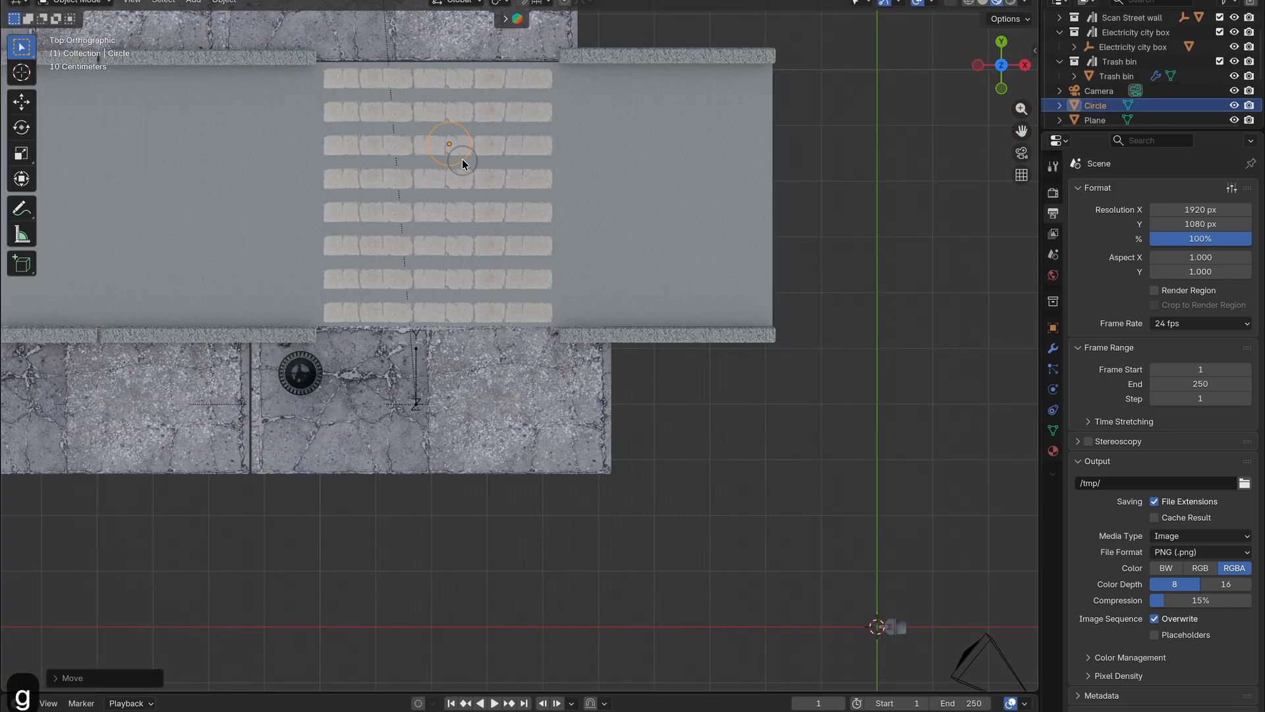
scroll(461, 160, "down", 3)
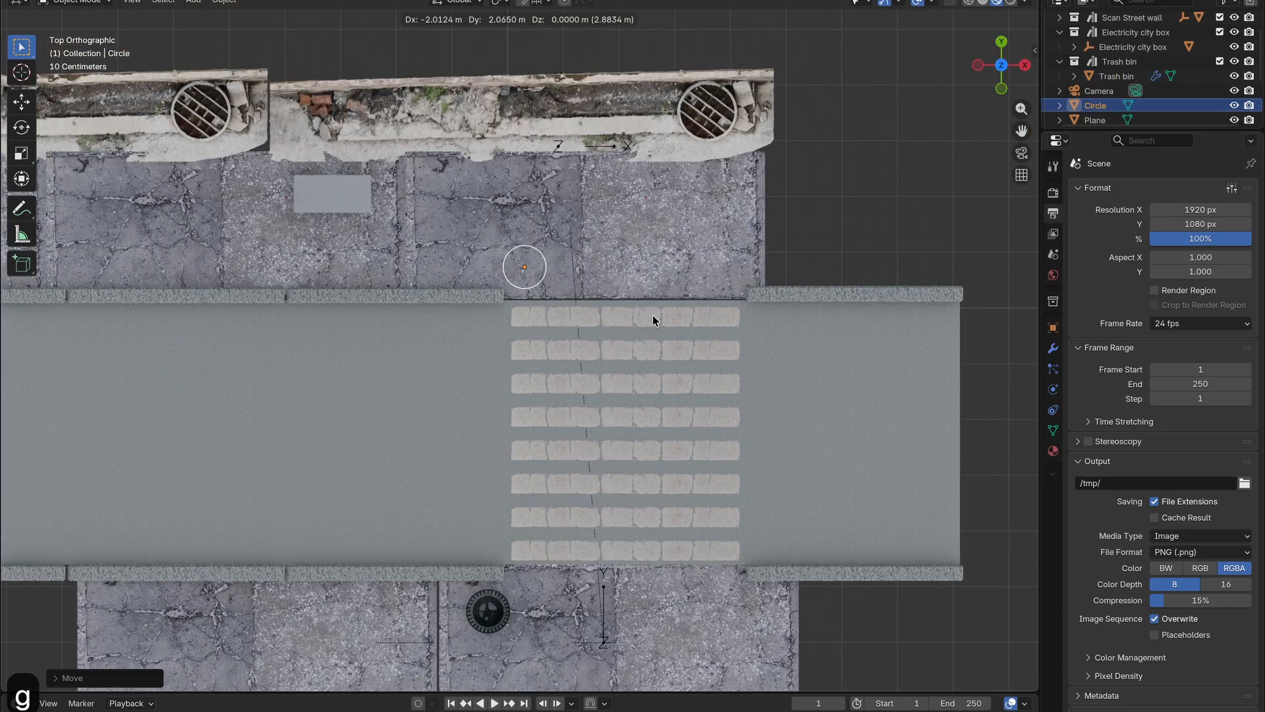
- Fill the circle and extrude it upward in short scaled tiers, the first about 0.04 m, to form a post base
key("Tab")
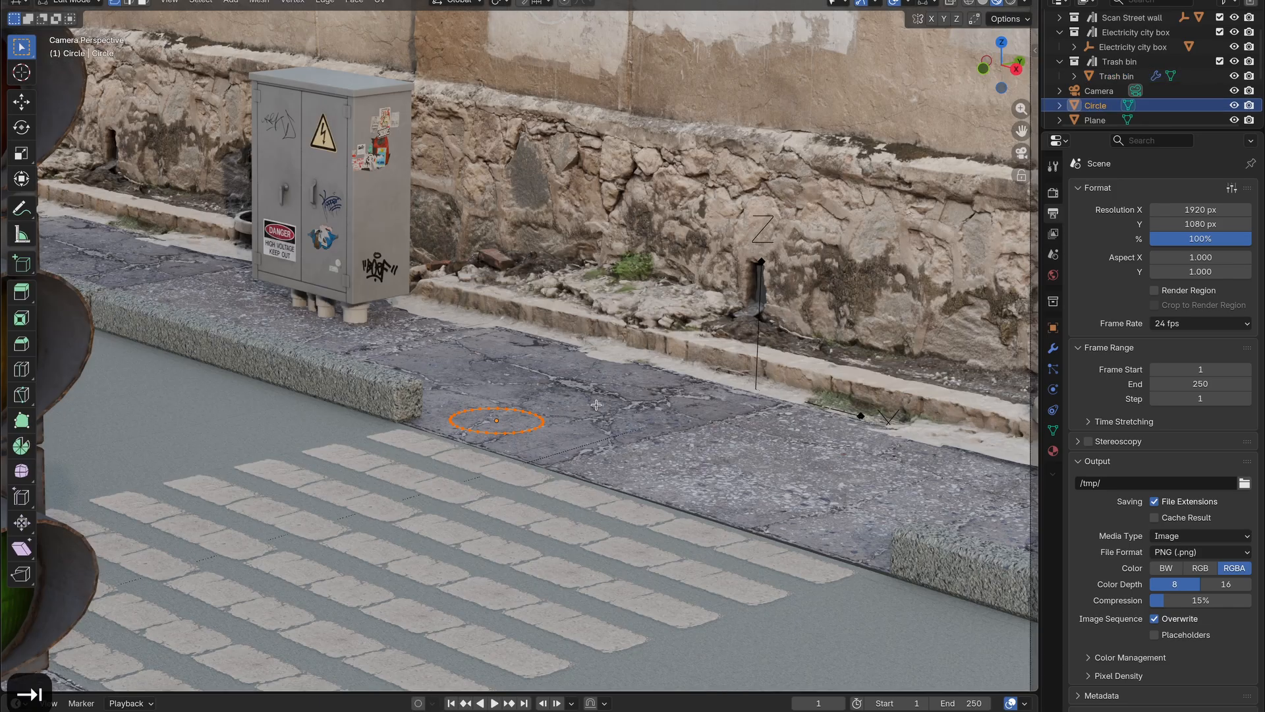
key("f")
key("e")
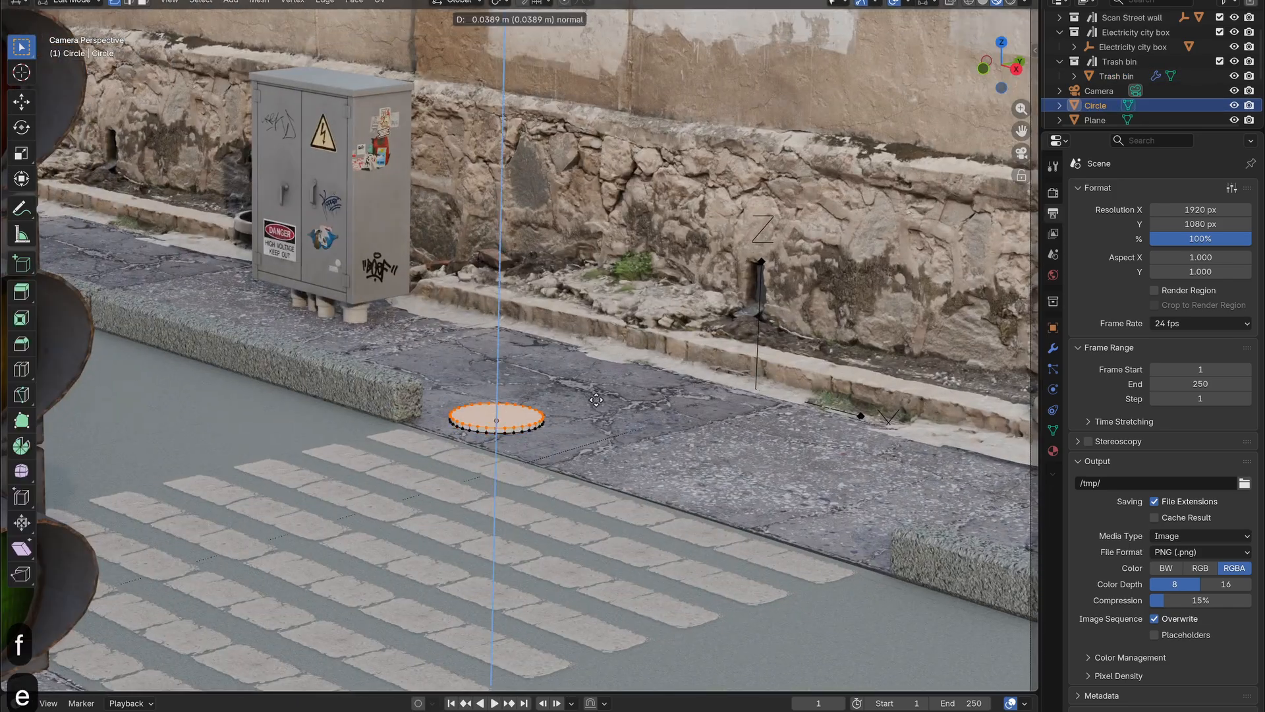
left_click(596, 397)
key("s")
key("e")
key("s")
left_click(596, 387)
- Extrude the post base upward into a wide cylinder, taper its top and extend it into a tall thin pole
key("e")
left_click(597, 204)
key("e")
key("s")
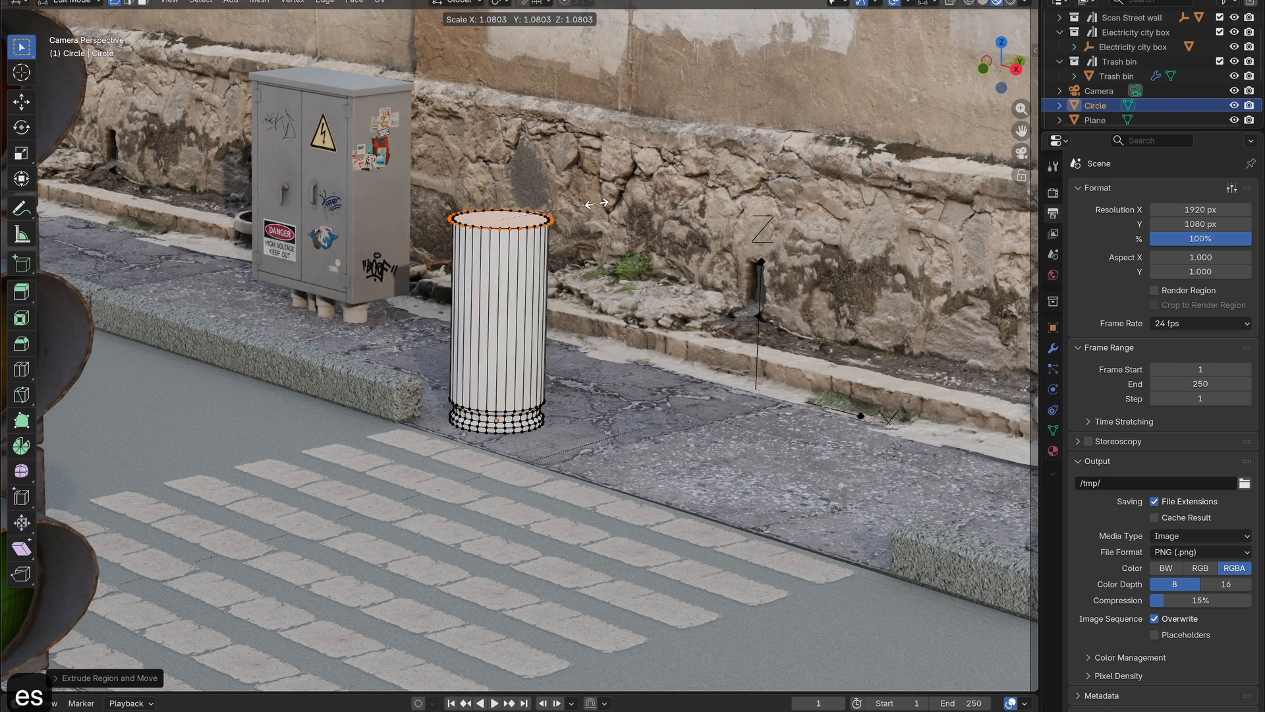
left_click(596, 204)
key("e")
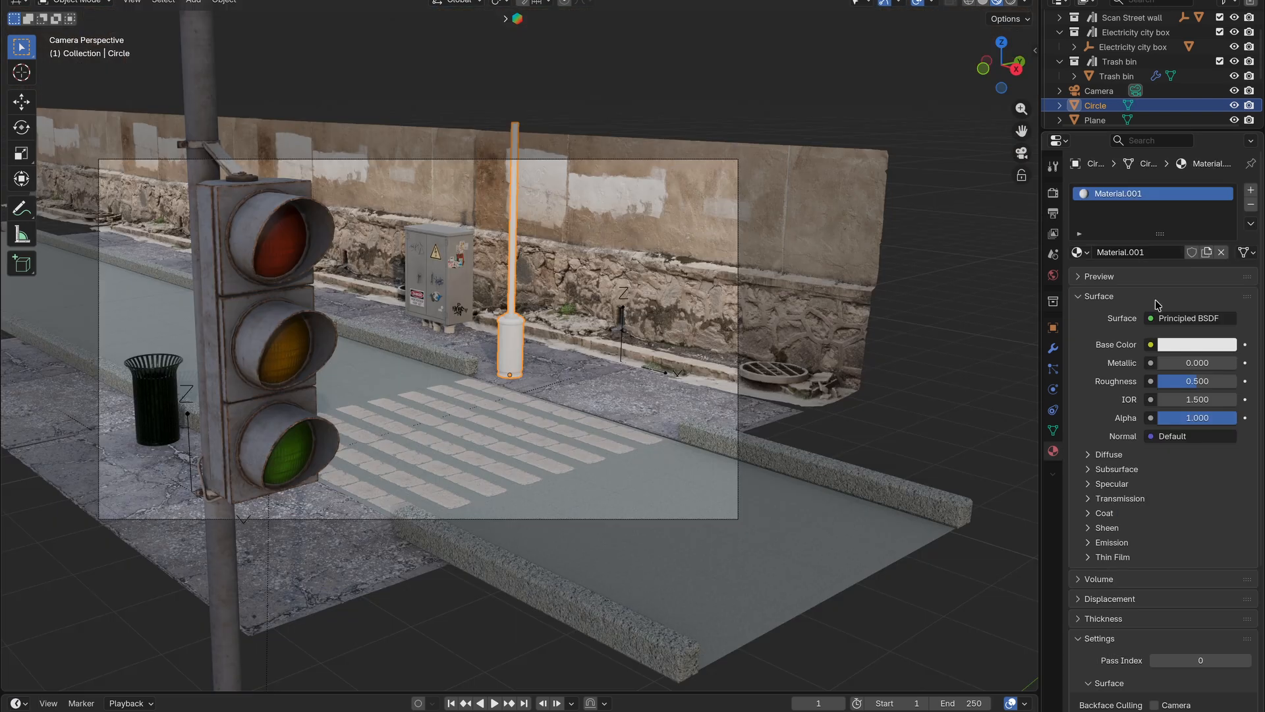
- Add a spot light and raise it along Z above the far end of the crosswalk, beside the post
key("shift+a")
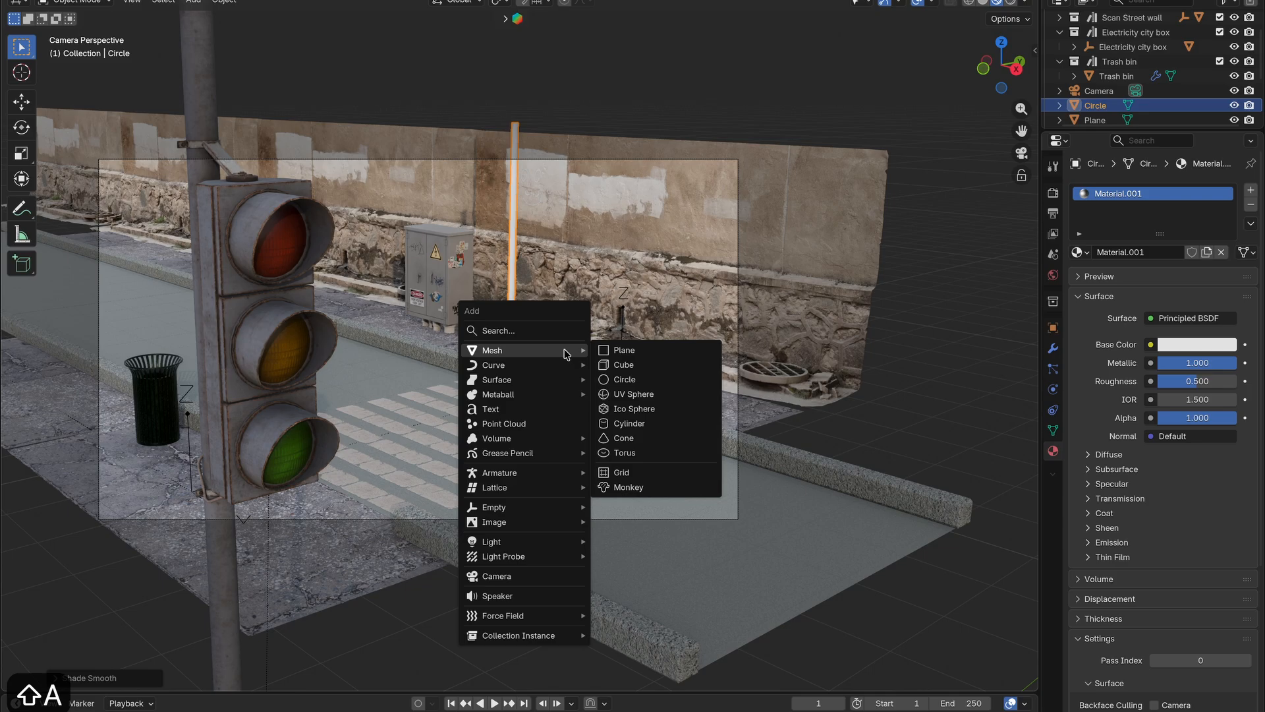
mouse_move(520, 541)
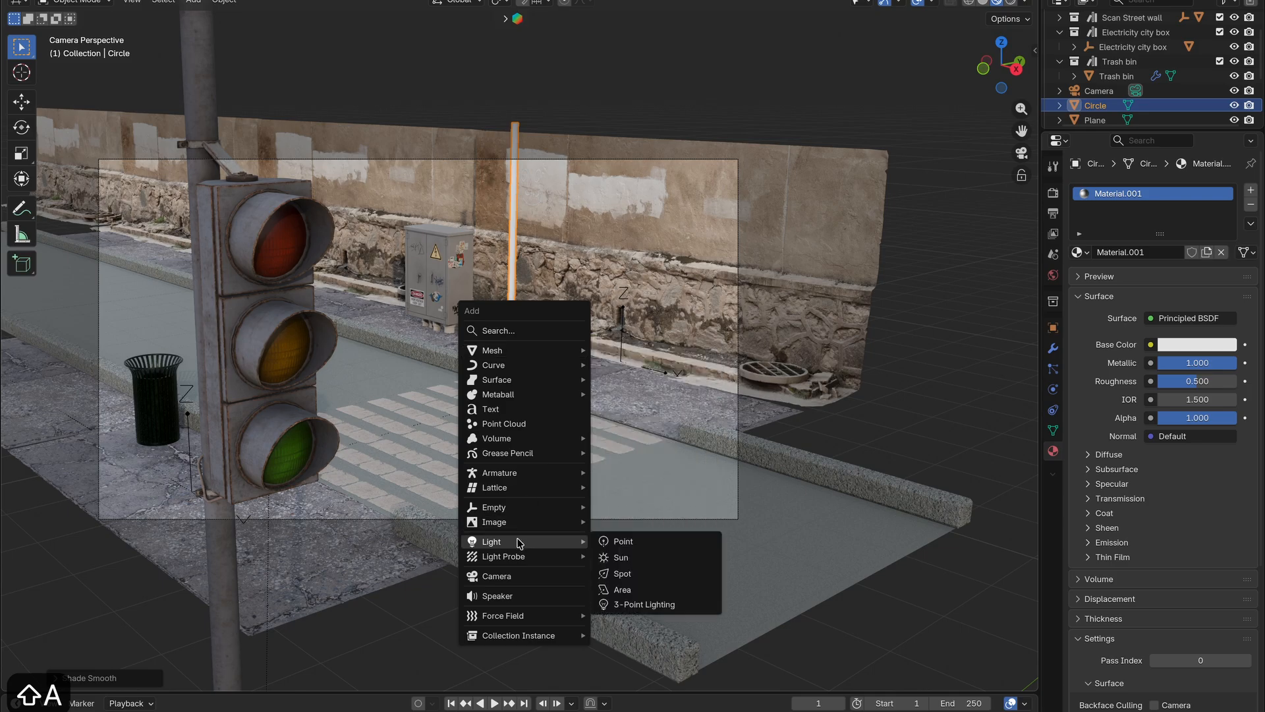
left_click(626, 574)
key("g")
key("z")
left_click(557, 82)
- Show the scene in rendered shading, enable the spot light's color temperature and set its power to 100
left_click(1012, 3)
left_click(1154, 274)
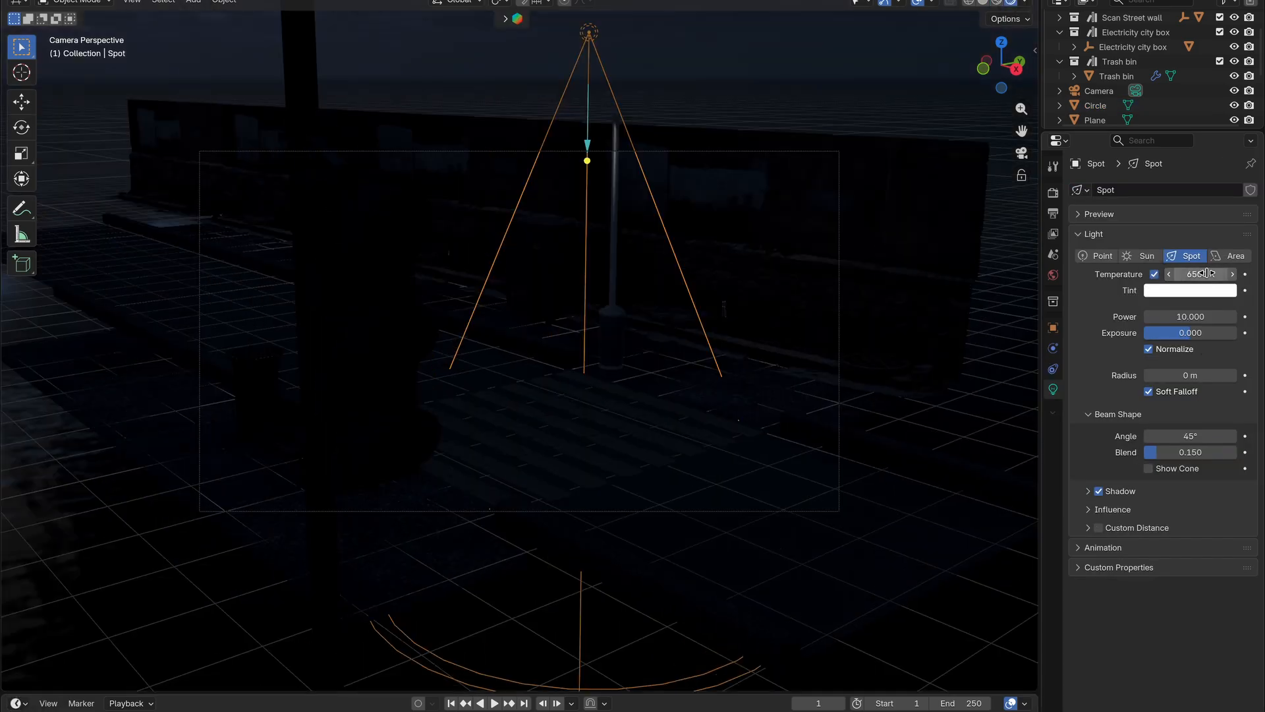
left_click(1185, 313)
type("100")
key("Return")
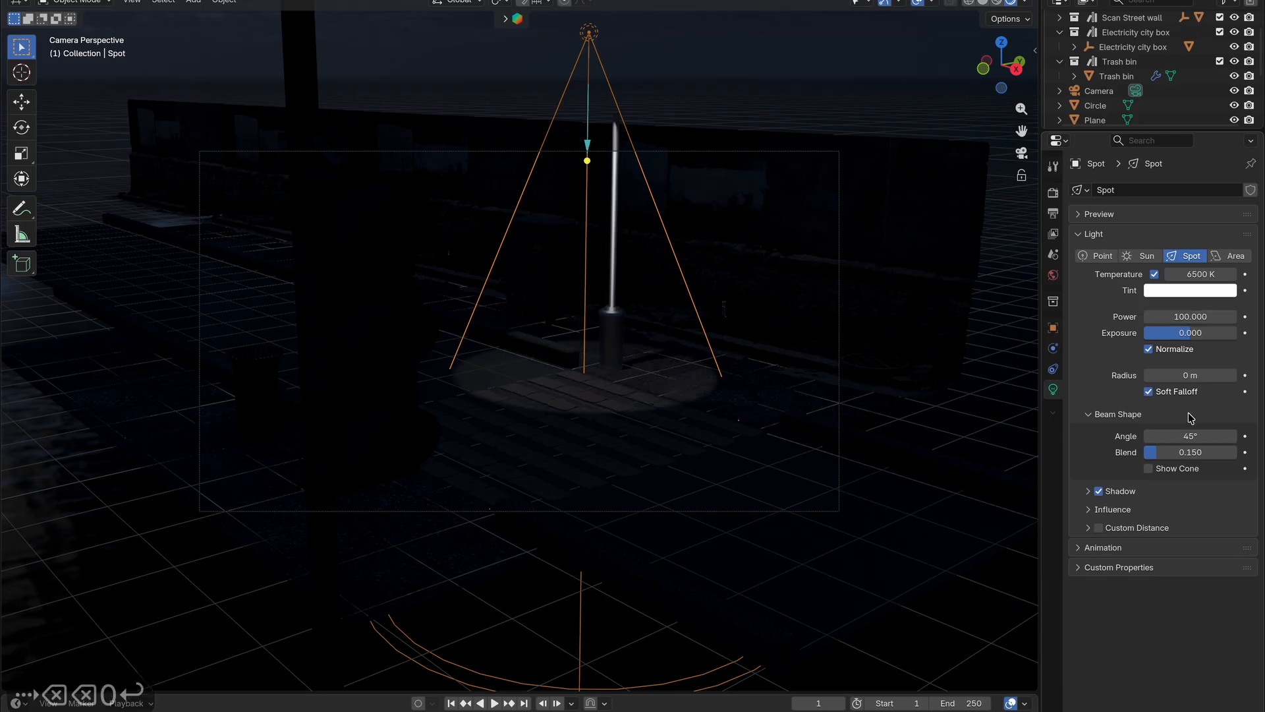
- Set the spot light's beam angle to about 68.8°, radius to 0.94 m, blend to 0.507 and temperature to 4852 K
left_click_drag(1189, 438, 1218, 448)
left_click_drag(1182, 372, 1243, 373)
left_click_drag(1187, 455, 1220, 454)
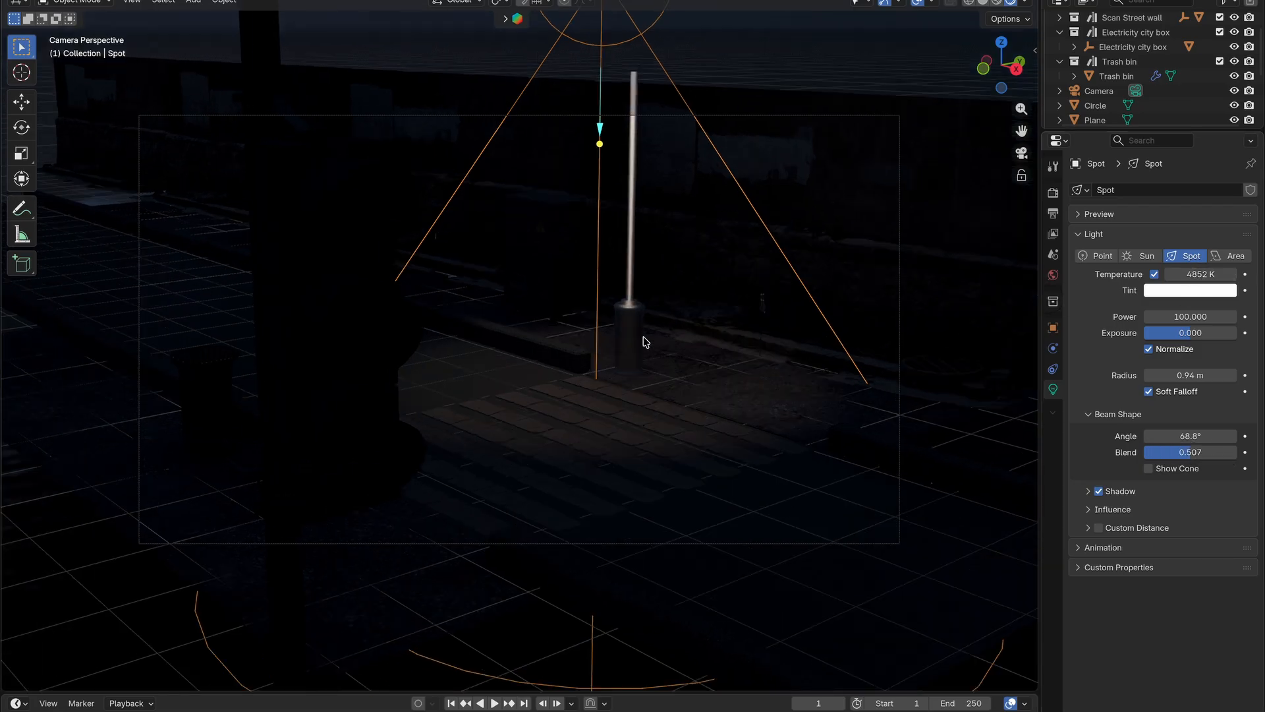
- Give the lamp post a dark blue-grey base color and duplicate it with its spot light along Y onto the near pavement
left_click(1198, 345)
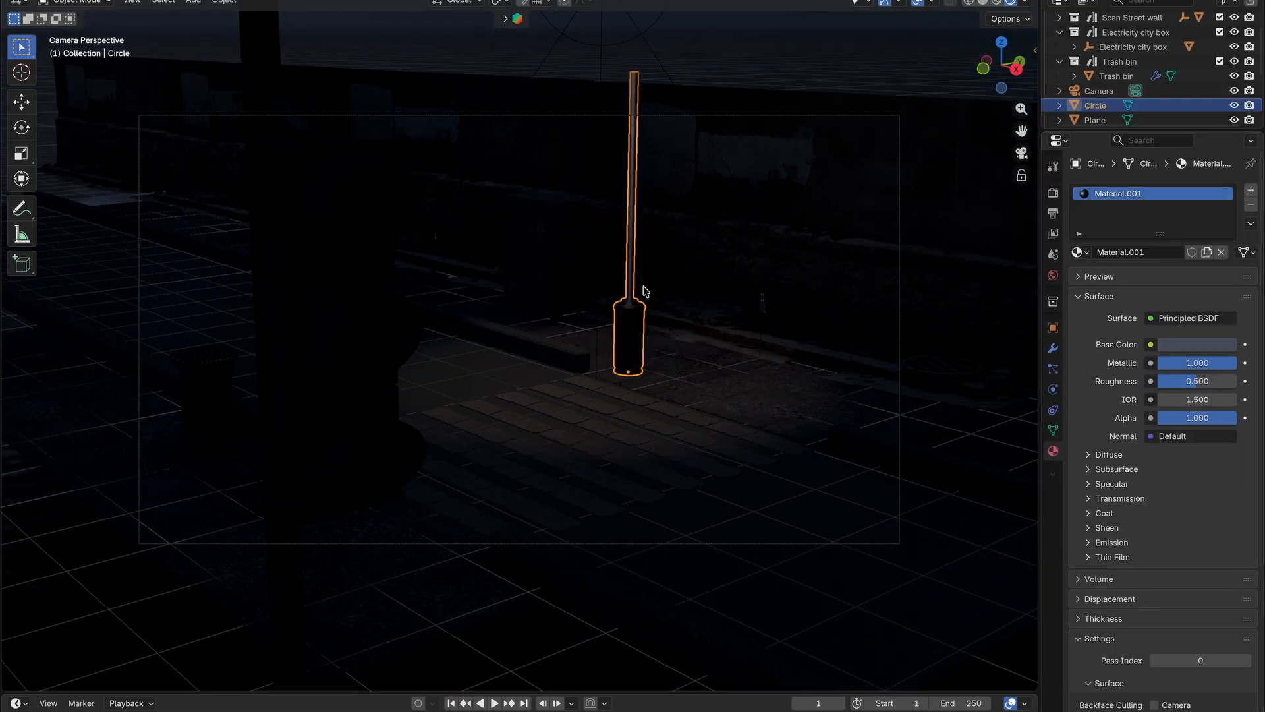
left_click(648, 39)
left_click(996, 2)
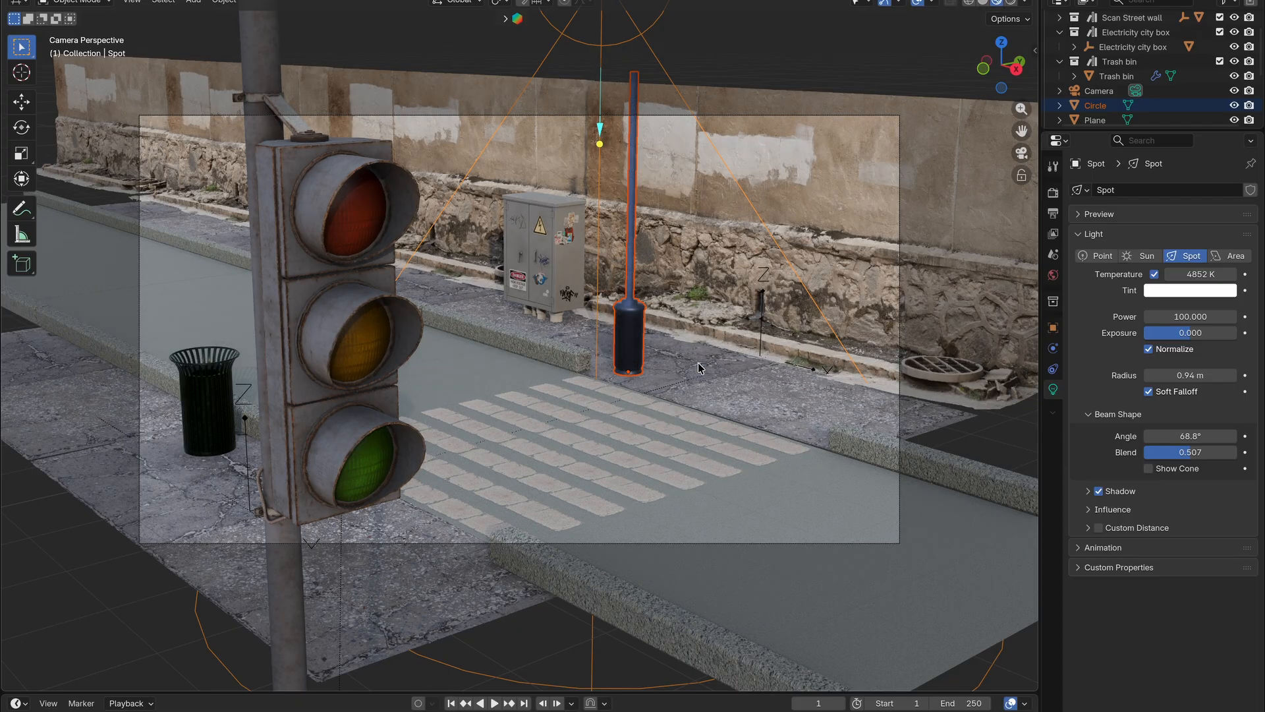
key("7")
scroll(694, 376, "down", 3)
key("shift+d")
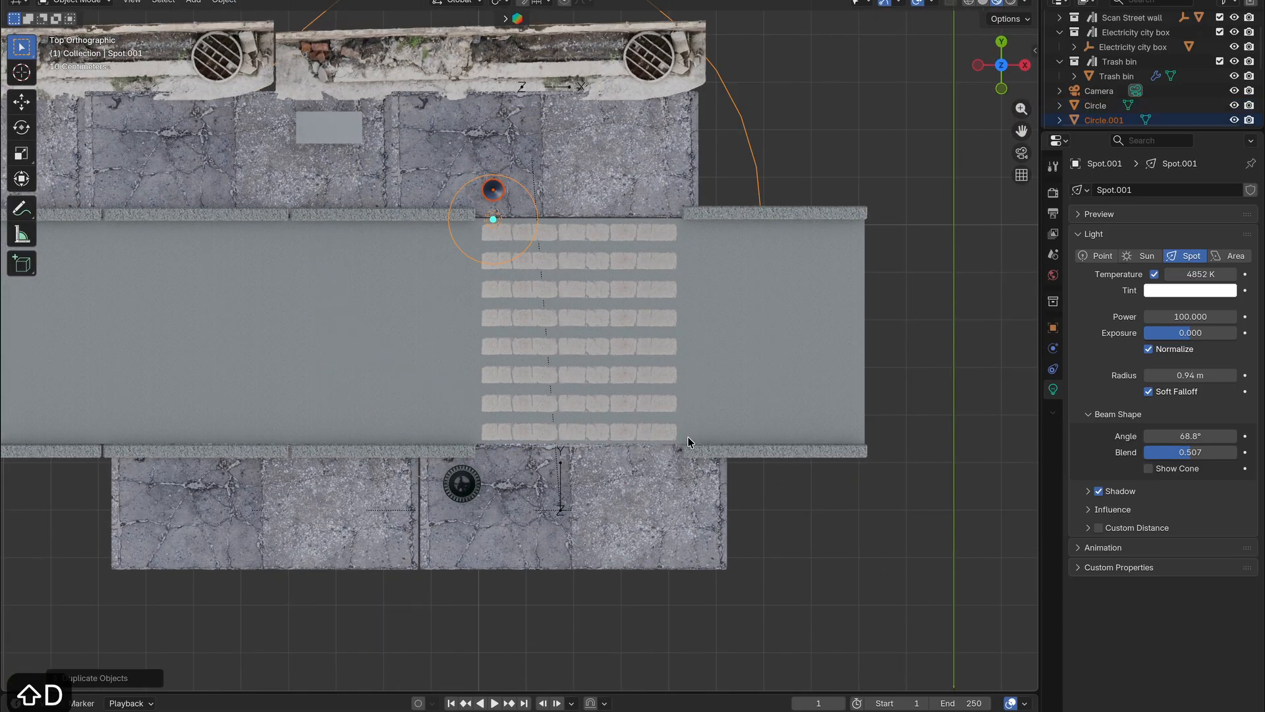
key("y")
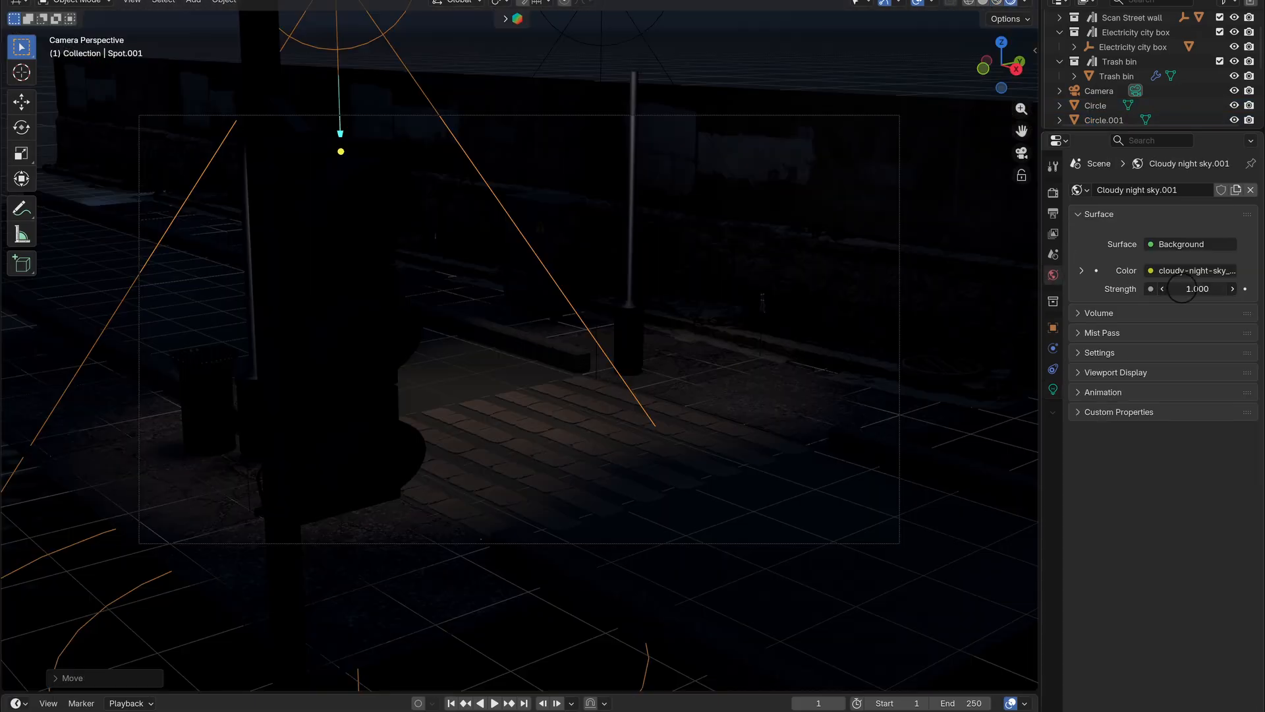
- Raise the strength of the Cloudy night sky world background to 3
left_click_drag(1182, 290, 1186, 290)
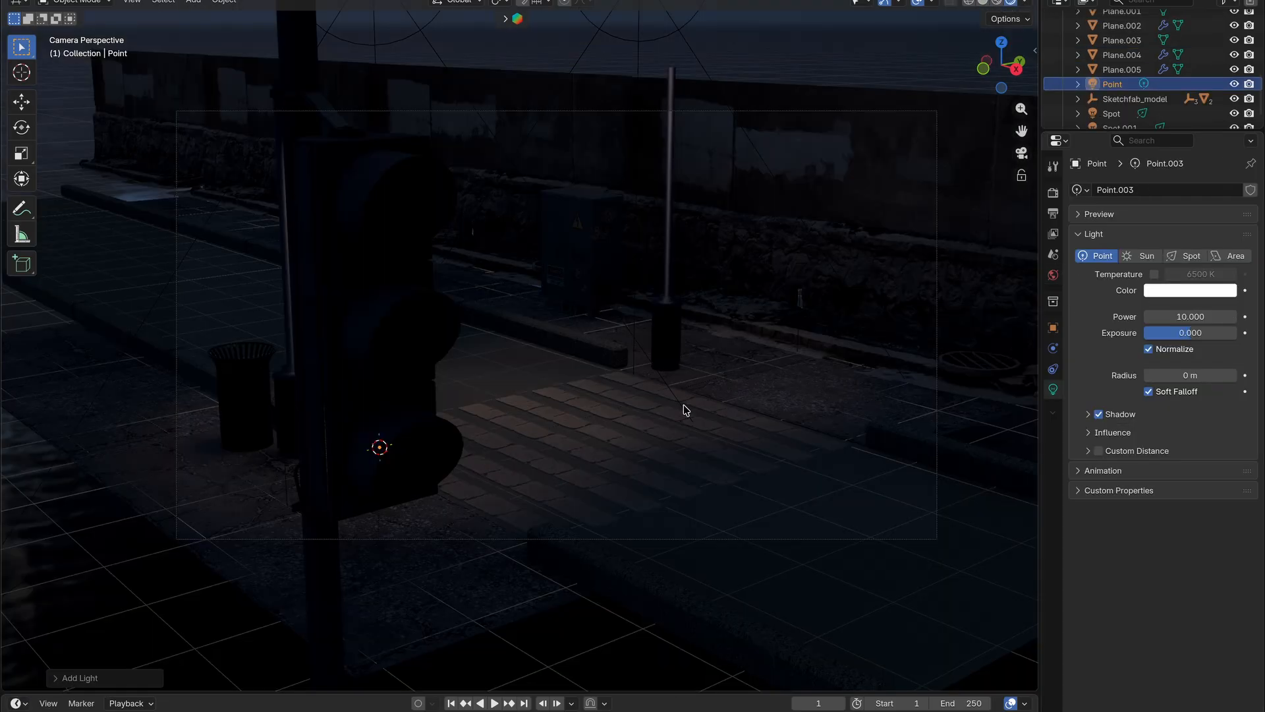
- Move the new point light along Y and X until it sits inside the traffic light's green lamp hood
key("g")
key("y")
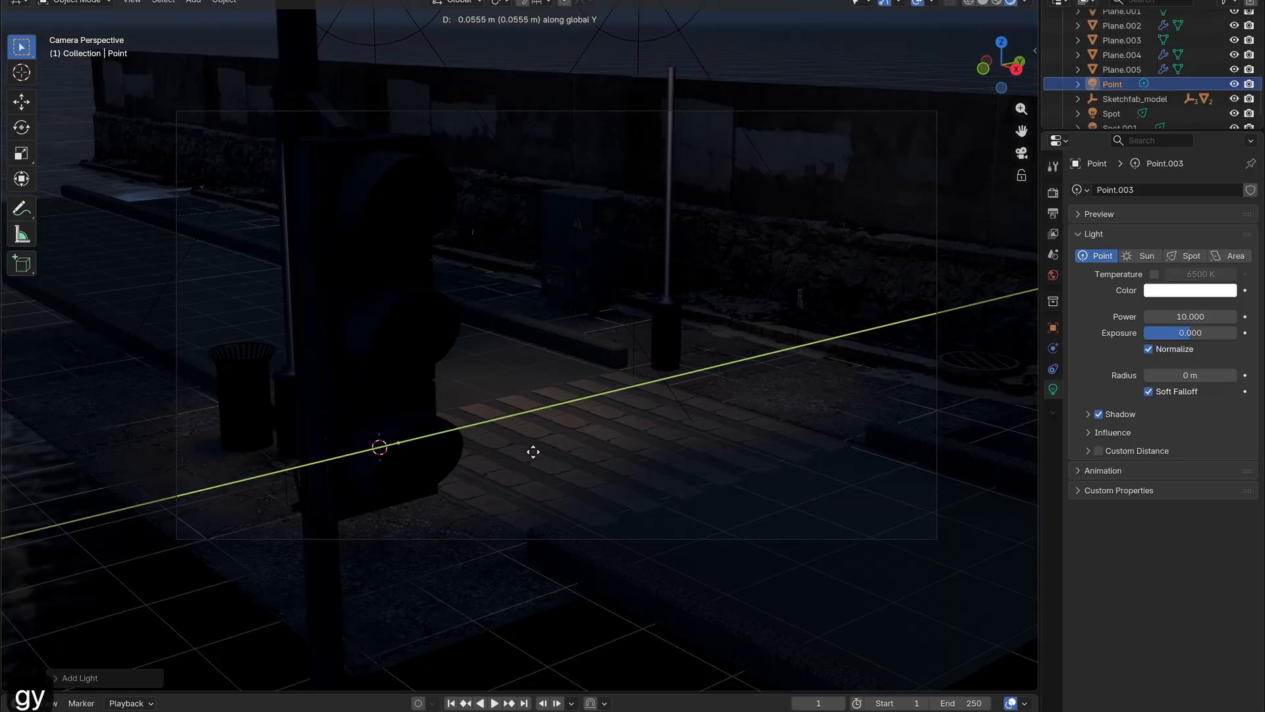
key("x")
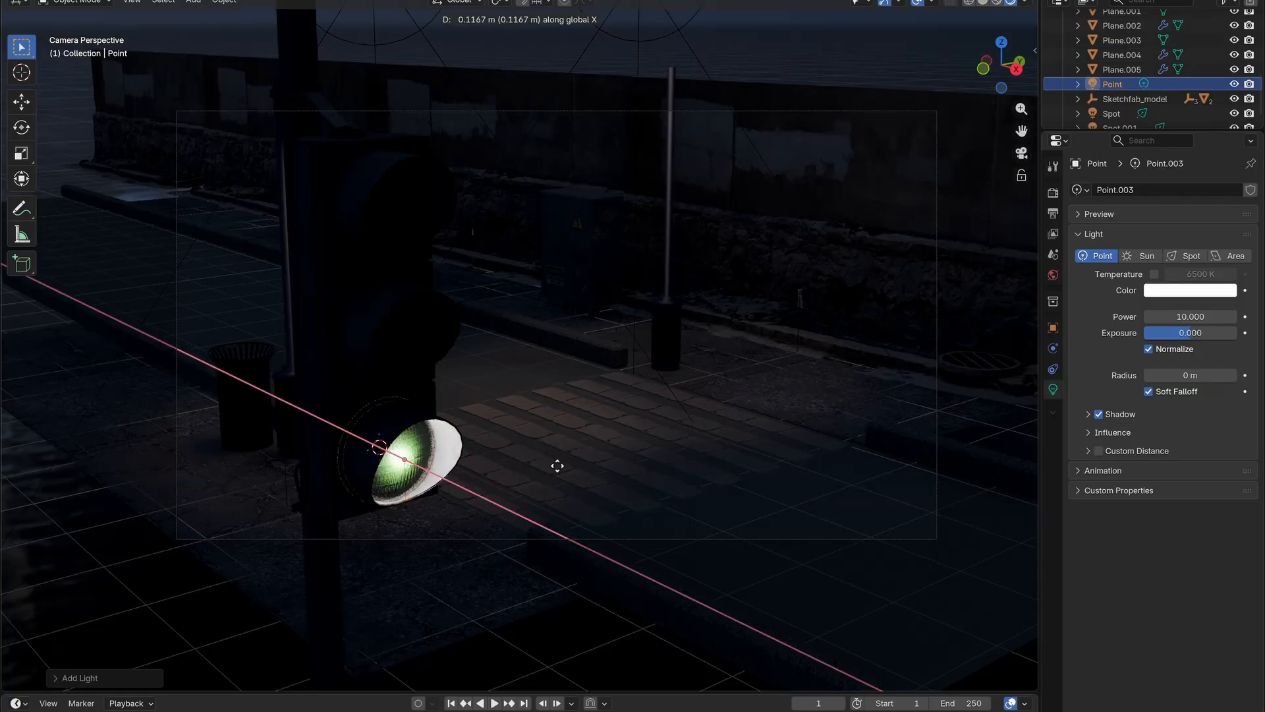
left_click(557, 466)
key("g")
key("x")
left_click(564, 474)
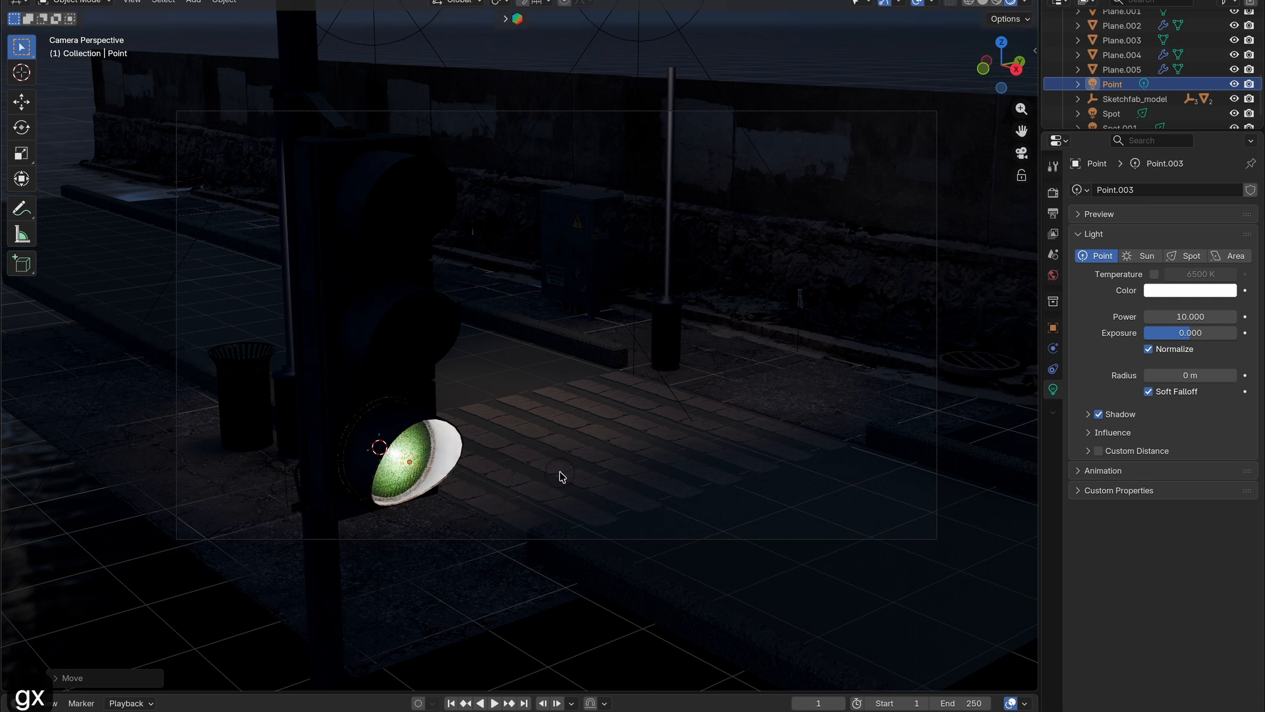
- Duplicate the green lamp's point light upward along Z into the yellow and red lamps, about 0.32 m apart
key("shift+d")
key("z")
left_click(429, 329)
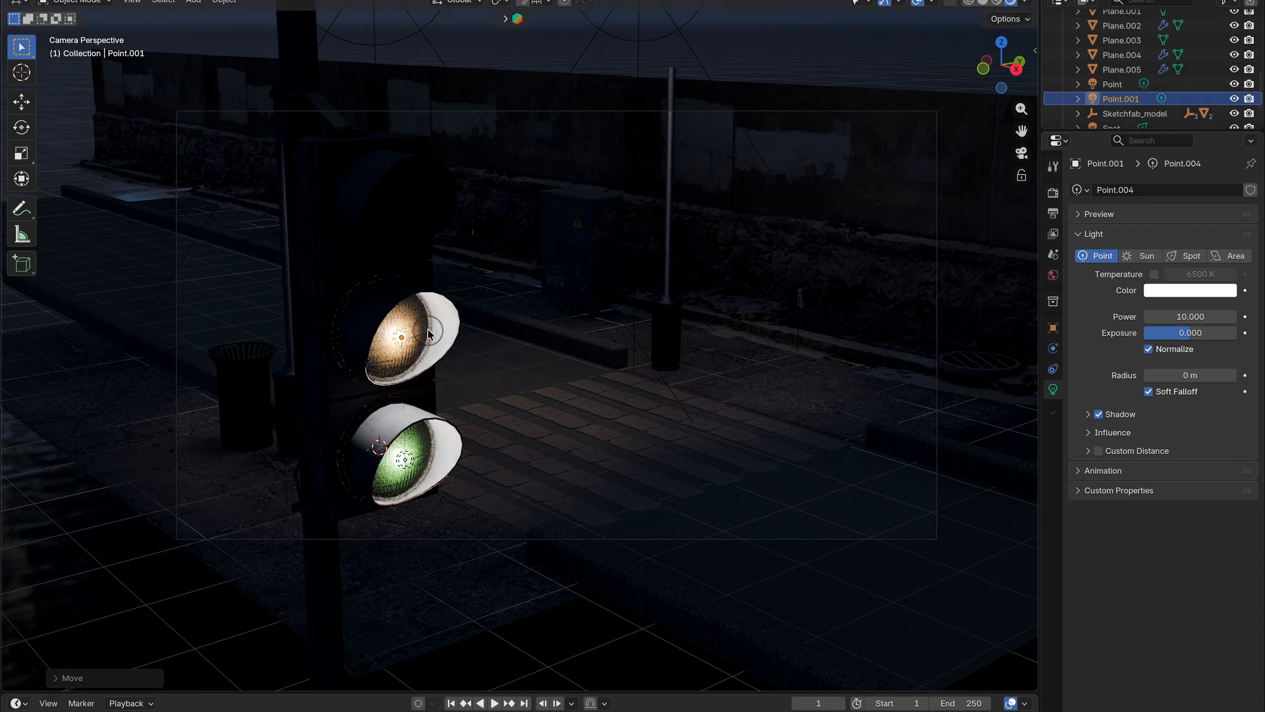
key("shift+d")
key("z")
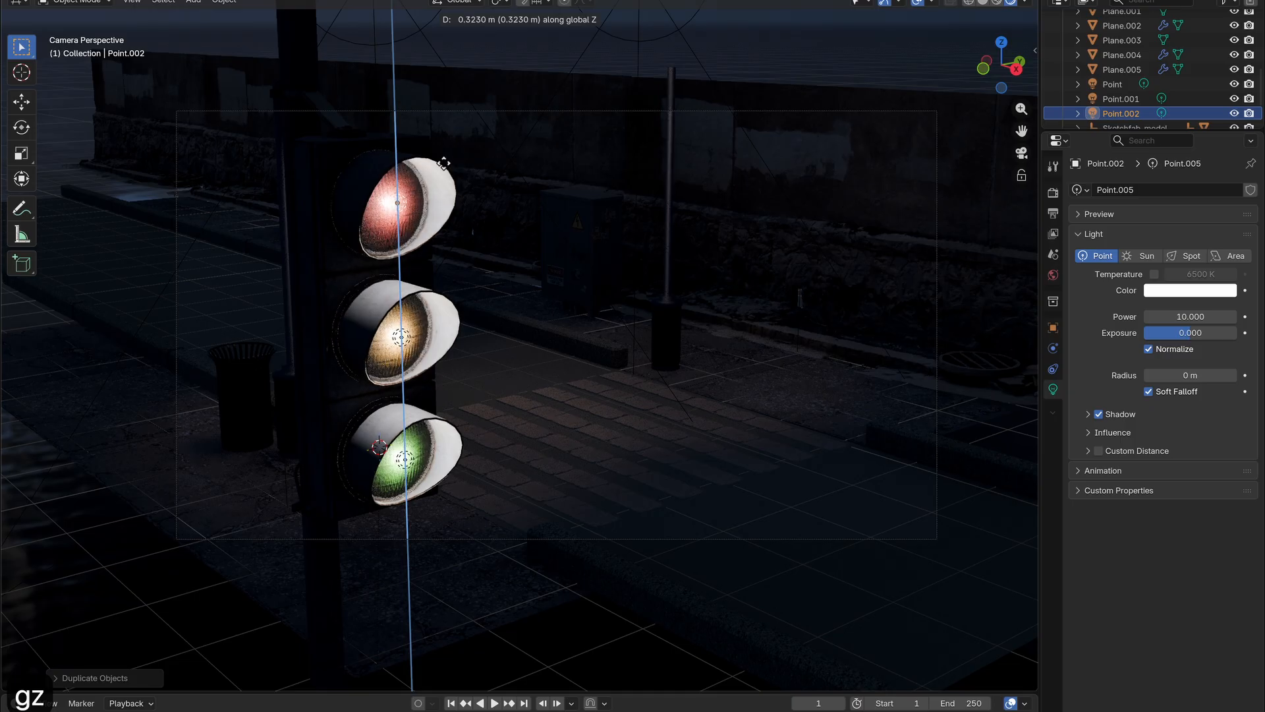
left_click(446, 173)
- Color the three point lights red, yellow and green to match their traffic lamps
left_click(1190, 290)
left_click_drag(1157, 158, 1155, 196)
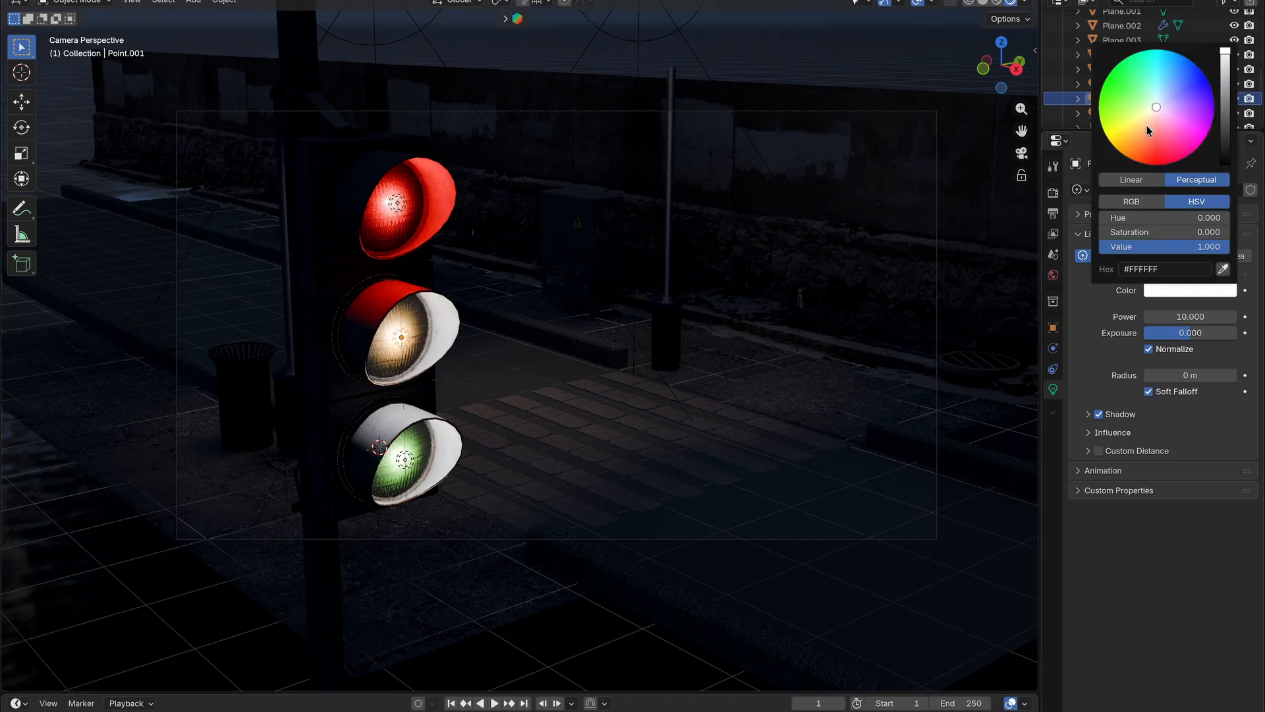
left_click_drag(1146, 125, 1173, 98)
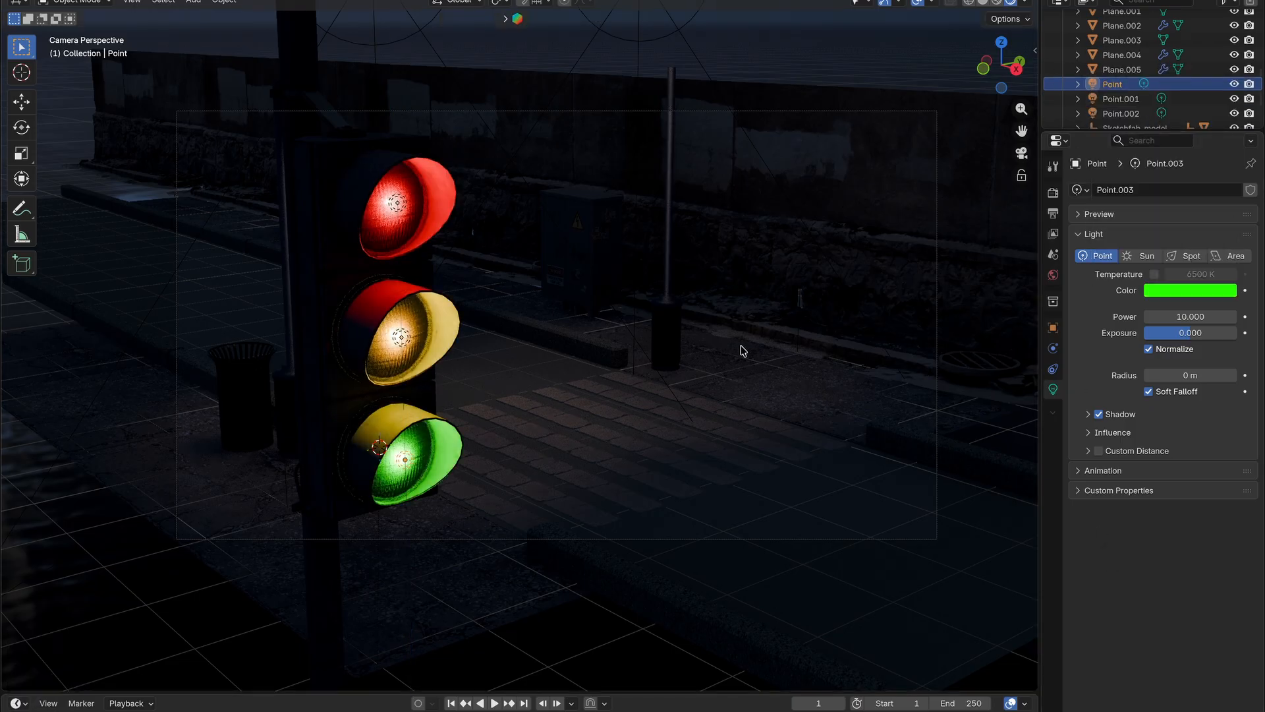
- Enable depth of field on the camera and shorten its focus distance
left_click(936, 398)
left_click(1089, 377)
left_click(1079, 375)
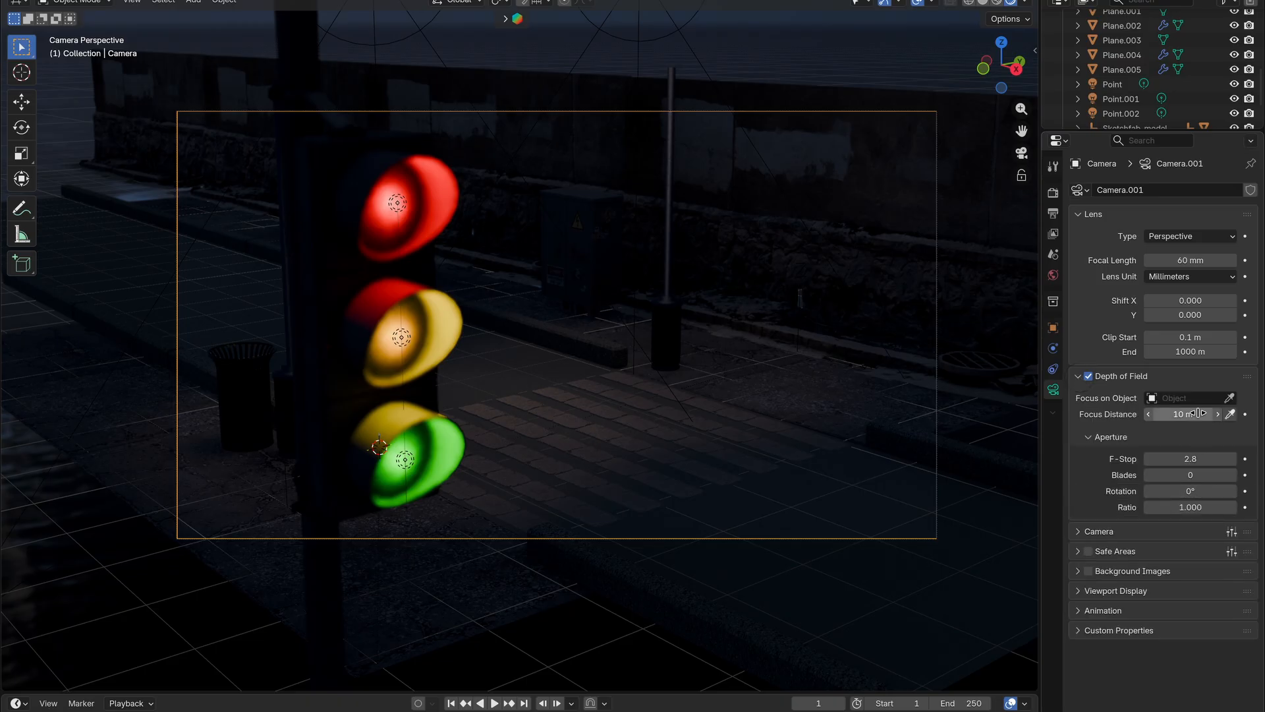
left_click_drag(1198, 413, 1179, 414)
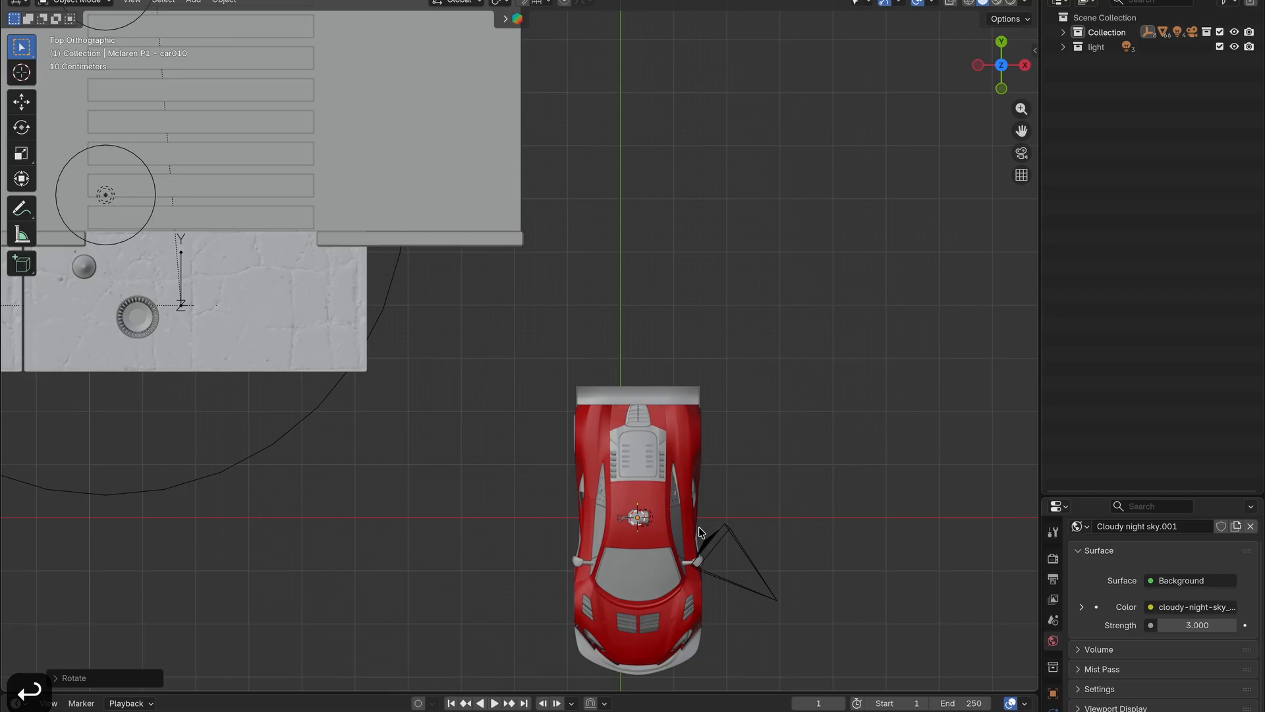
- Rotate the McLaren P1 car a quarter turn clockwise about Z to align it with the road
key("r")
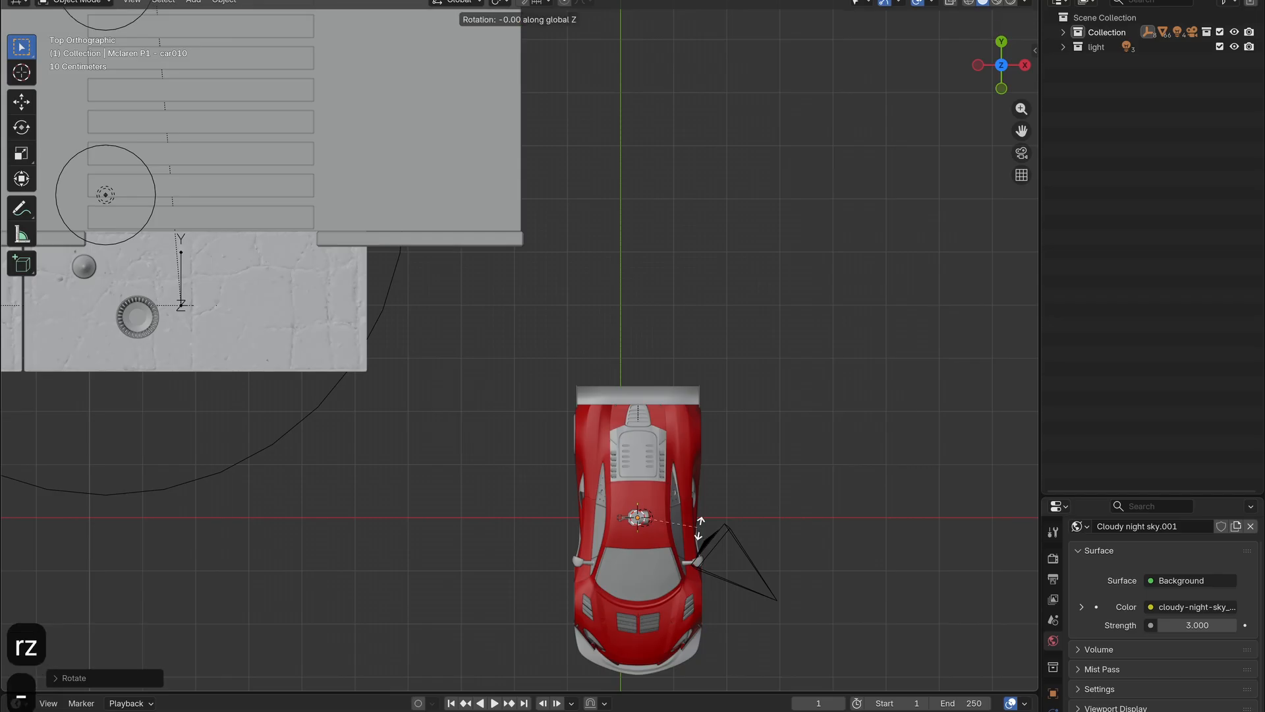
- Duplicate the crosswalk stripes along X down the road and move the copy along Y until its first stripe lies on the road's centerline
key("shift+d")
key("g")
key("x")
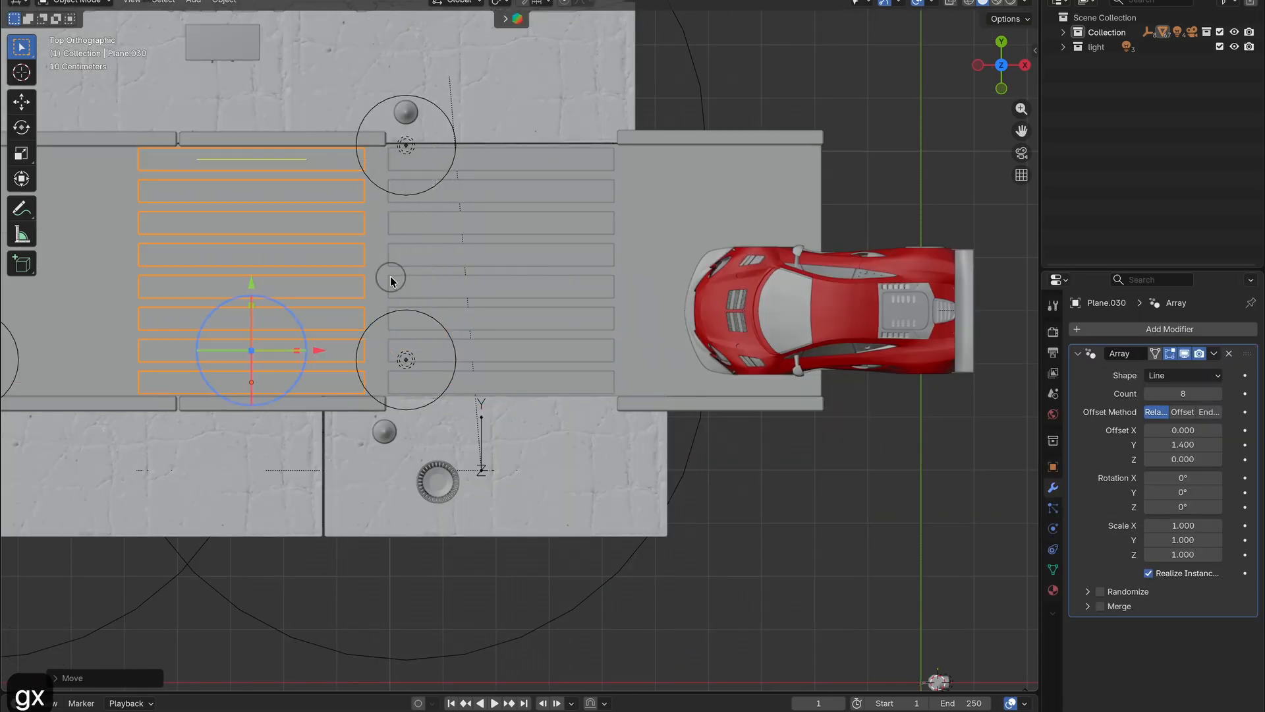
left_click(287, 260)
middle_click_drag(288, 261, 391, 282, "shift")
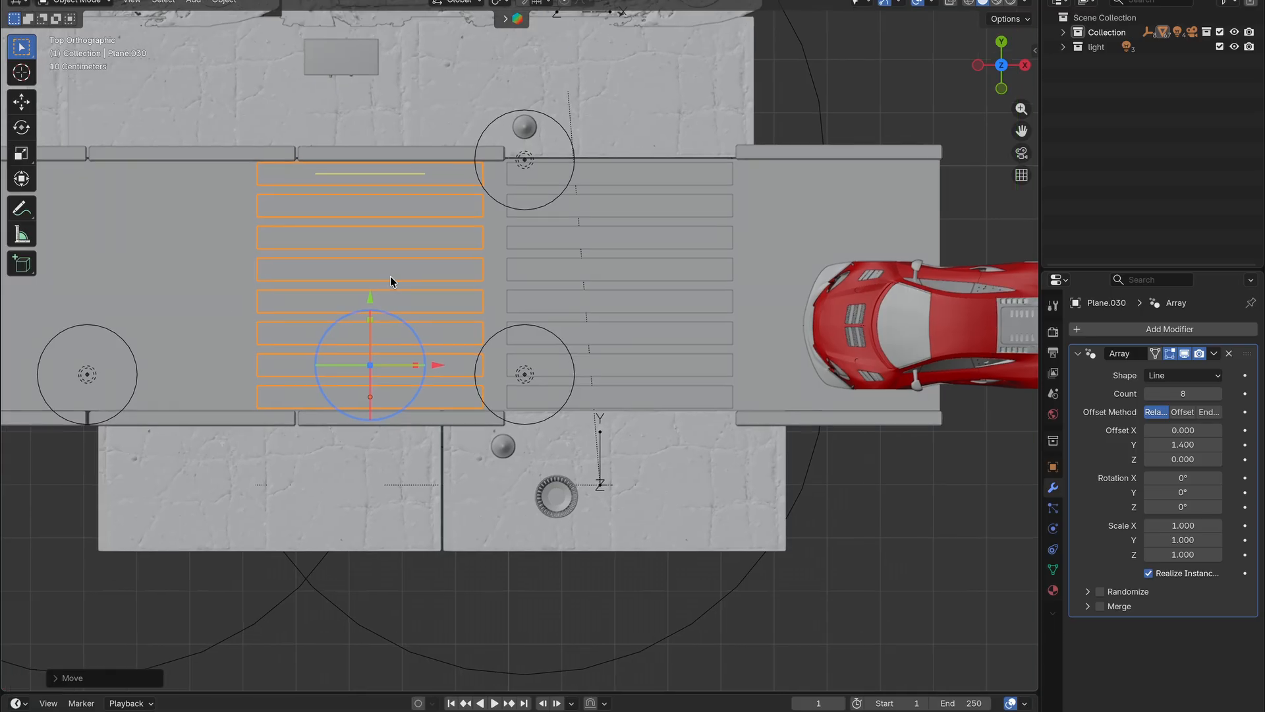
key("g")
key("y")
left_click(404, 173)
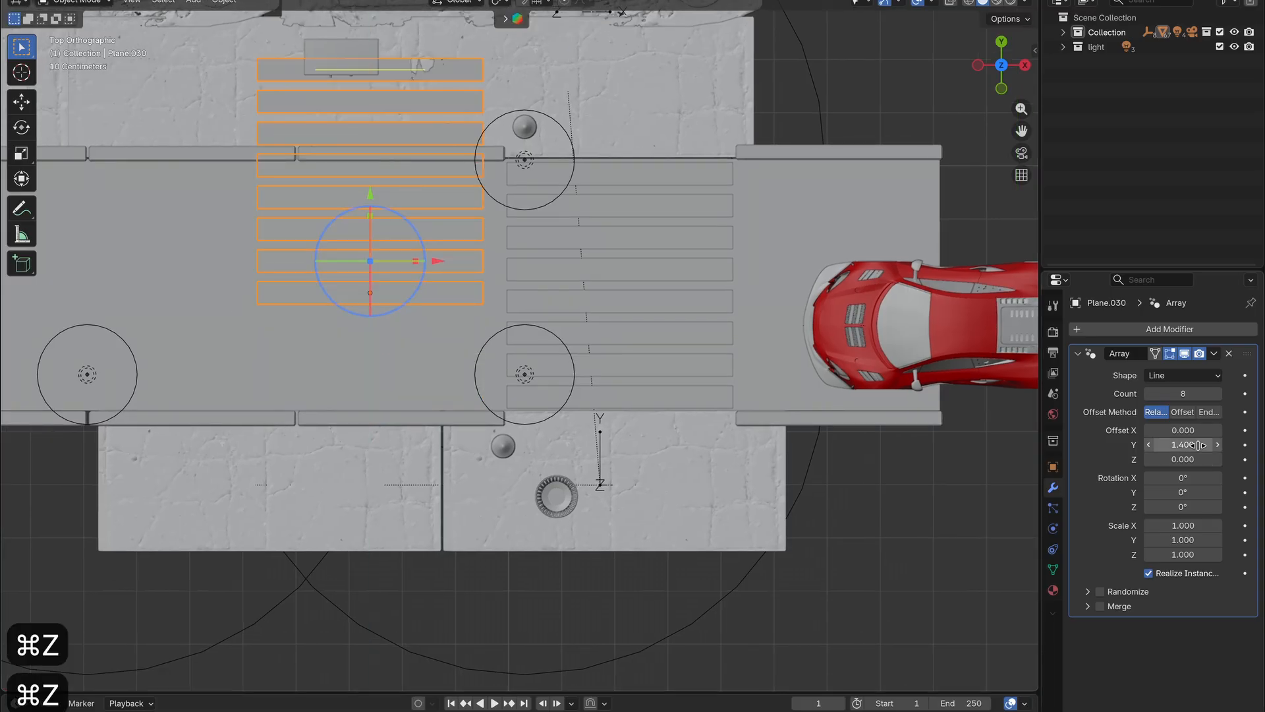
- Set the copied stripes' Array offset Y to 0 and adjust offset X to spread them along the road
double_click(1196, 445)
type("0")
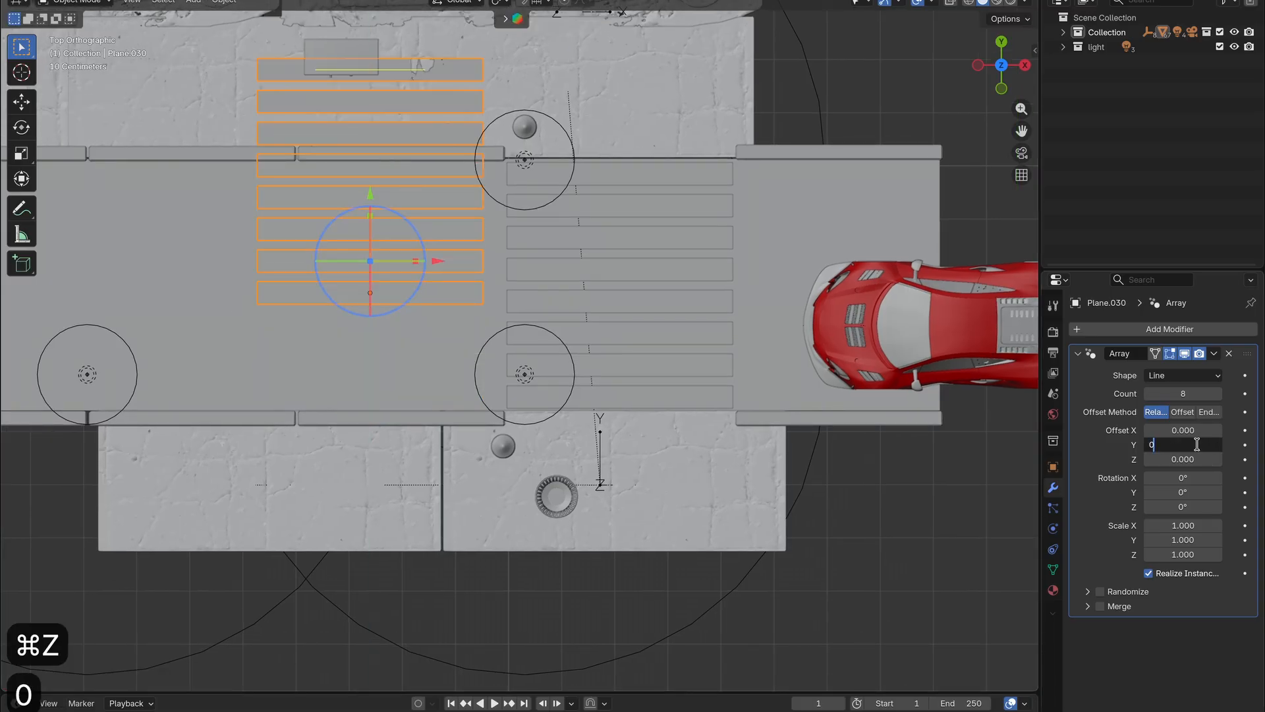
key("Return")
left_click_drag(1160, 430, 1175, 429)
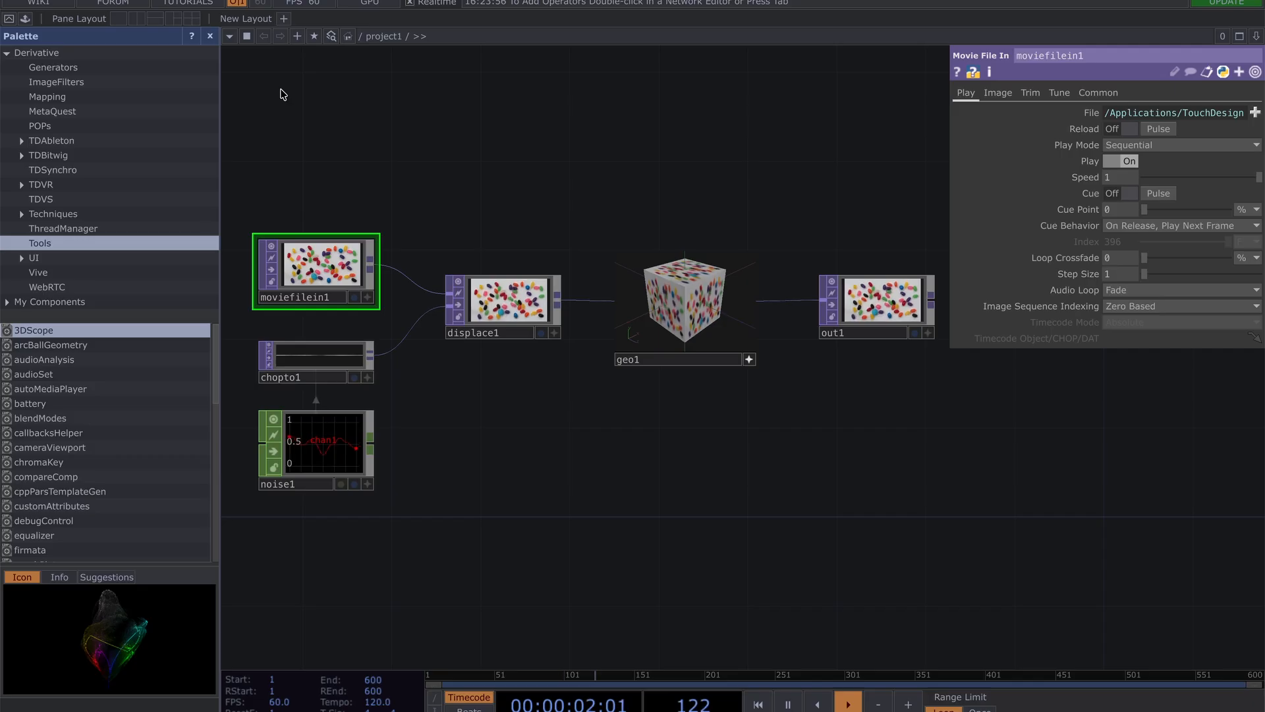
- Switch to TouchDesigner, close the Palette and delete all default operators from the project1 network
left_click(210, 37)
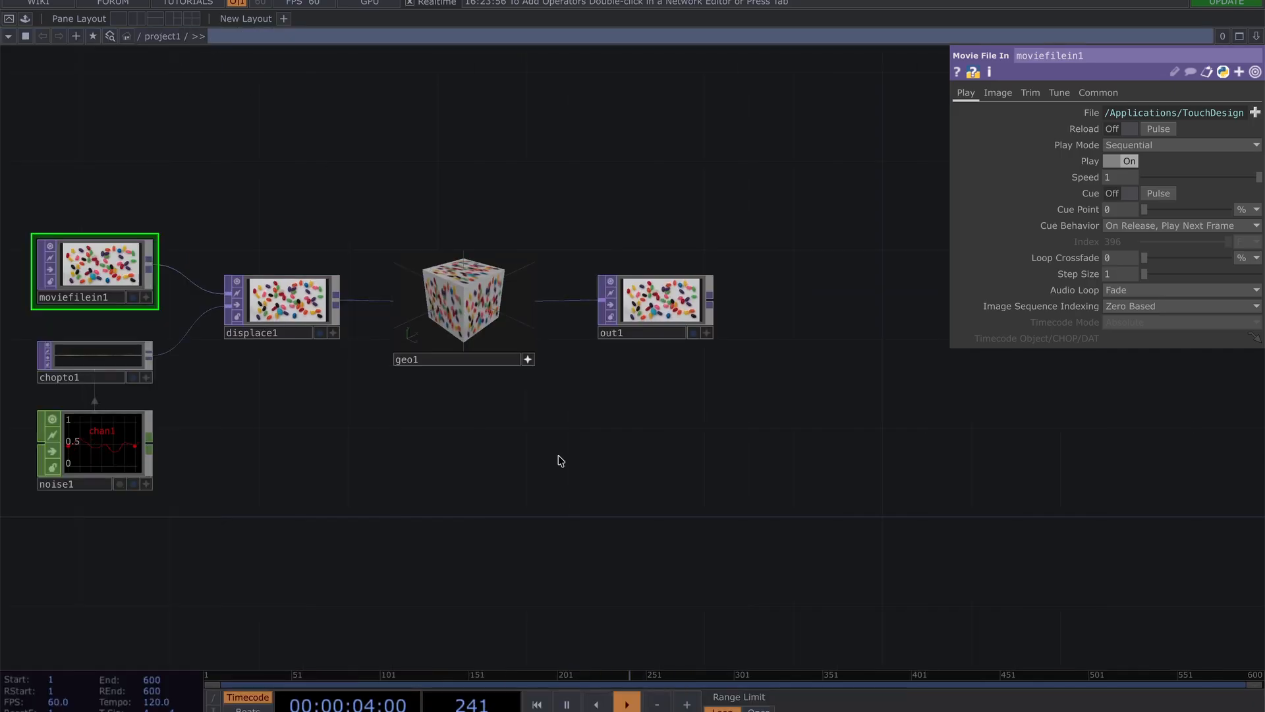
key("ctrl+a")
key("Delete")
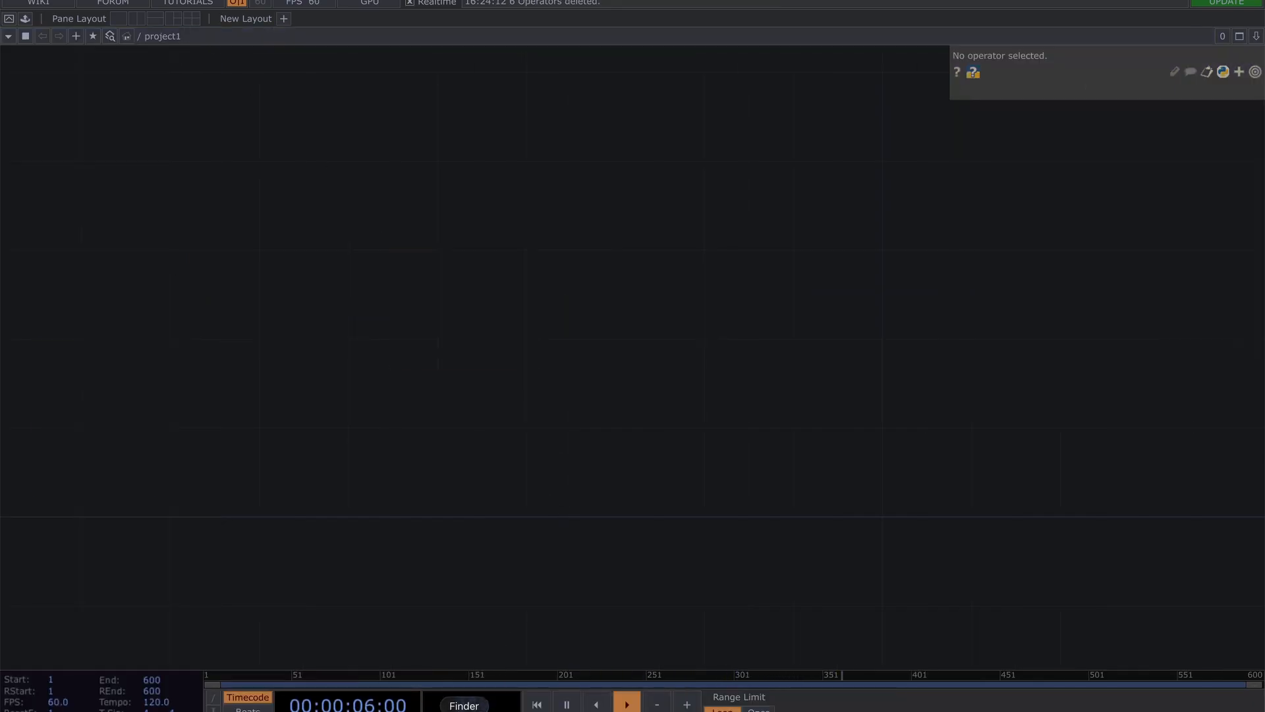
- Bring MediaPipe.tox and the hand tracking component from Finder into the network and connect MediaPipe to hand tracking
key("super+Tab")
left_click_drag(259, 421, 731, 296)
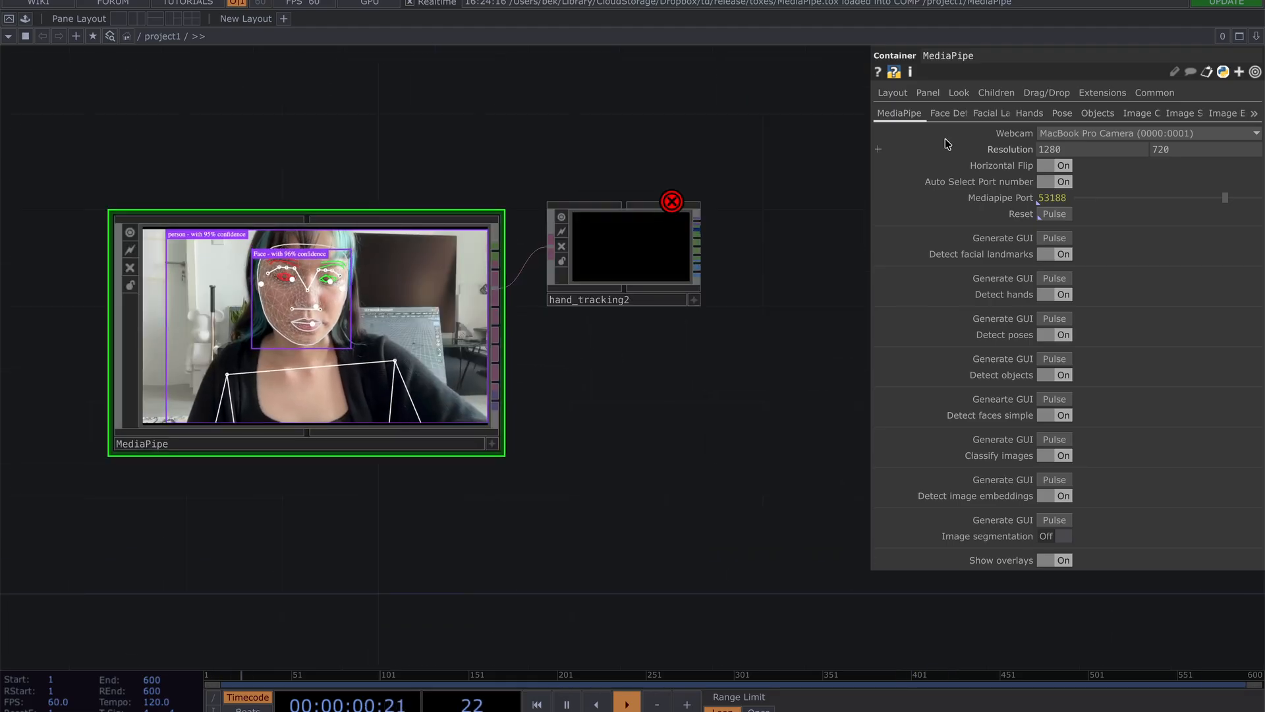
- Turn on Enable External .tox for the MediaPipe container
left_click(1154, 92)
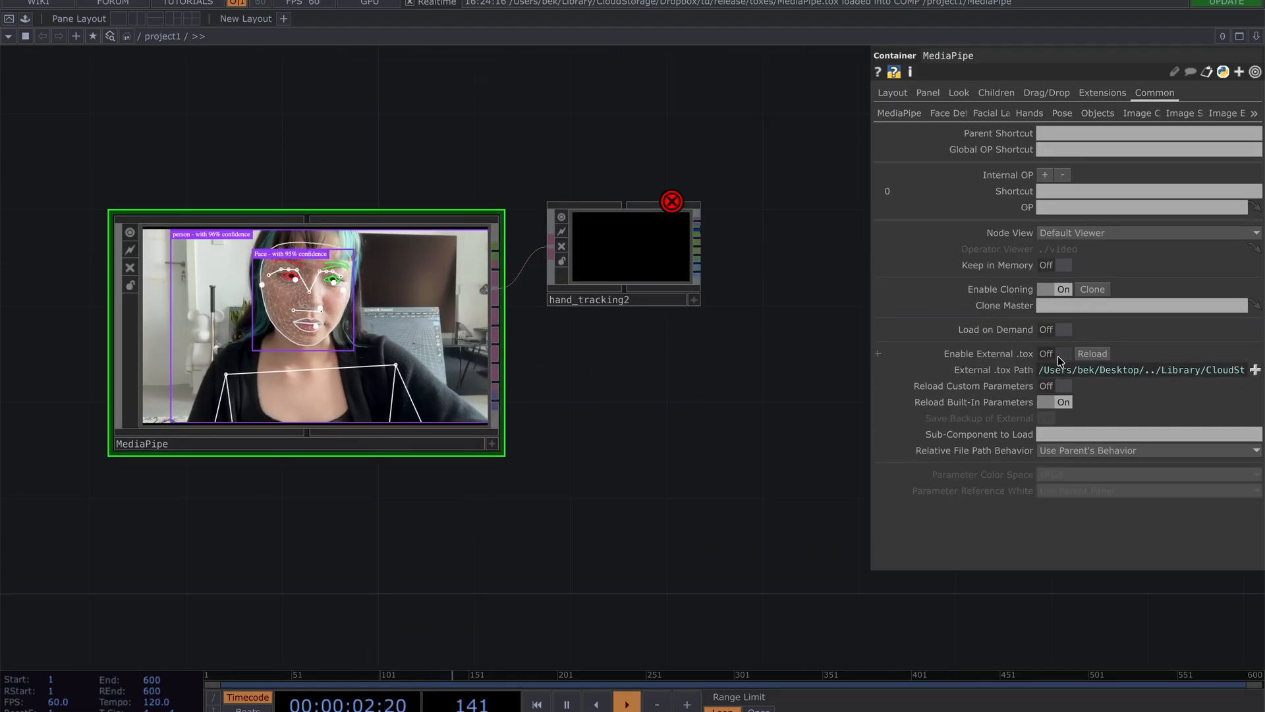
left_click(1063, 353)
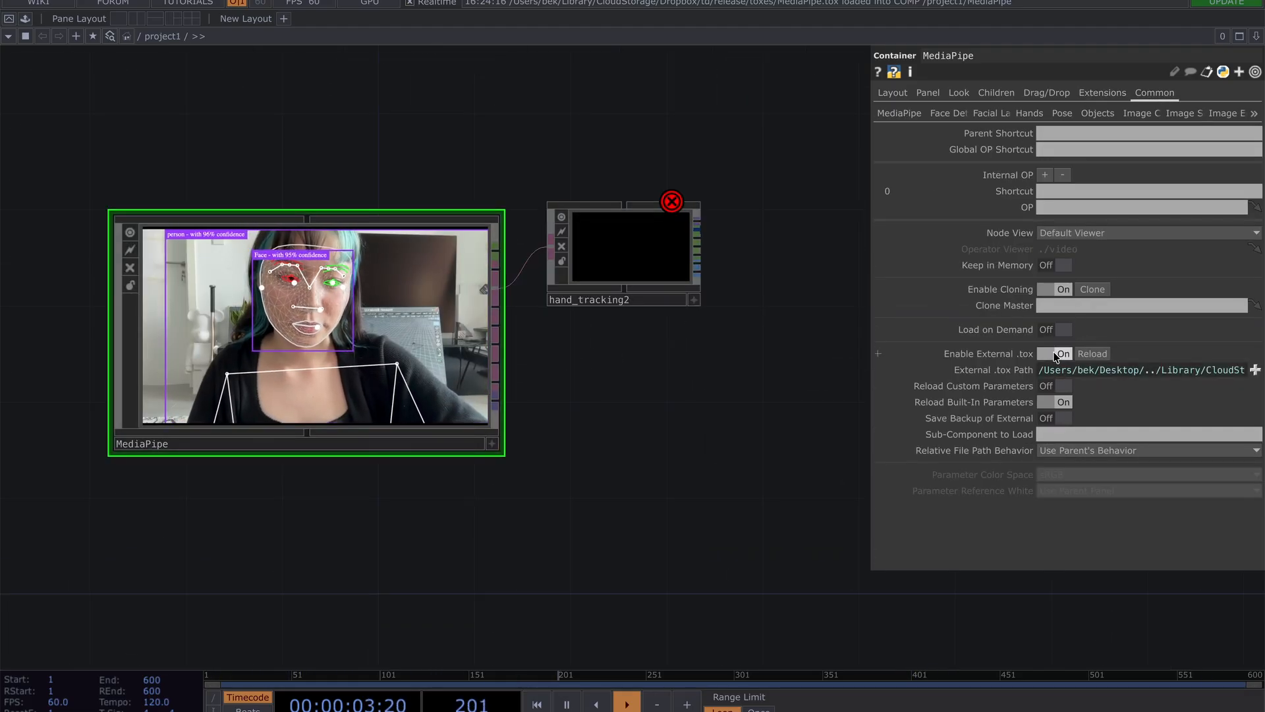
- Turn off MediaPipe's facial landmark, pose, object, simple face, image classification and image embedding detection plus the overlays, leaving Detect hands on
left_click(902, 114)
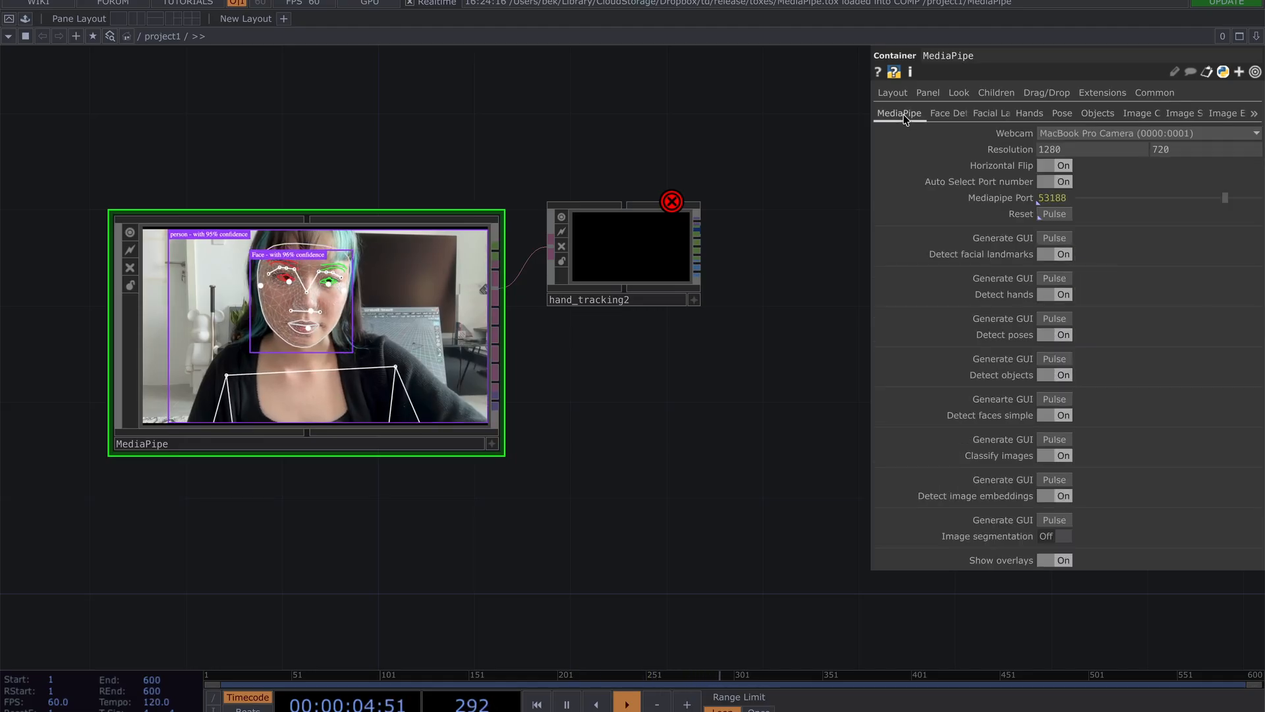
left_click(1063, 253)
left_click(1062, 335)
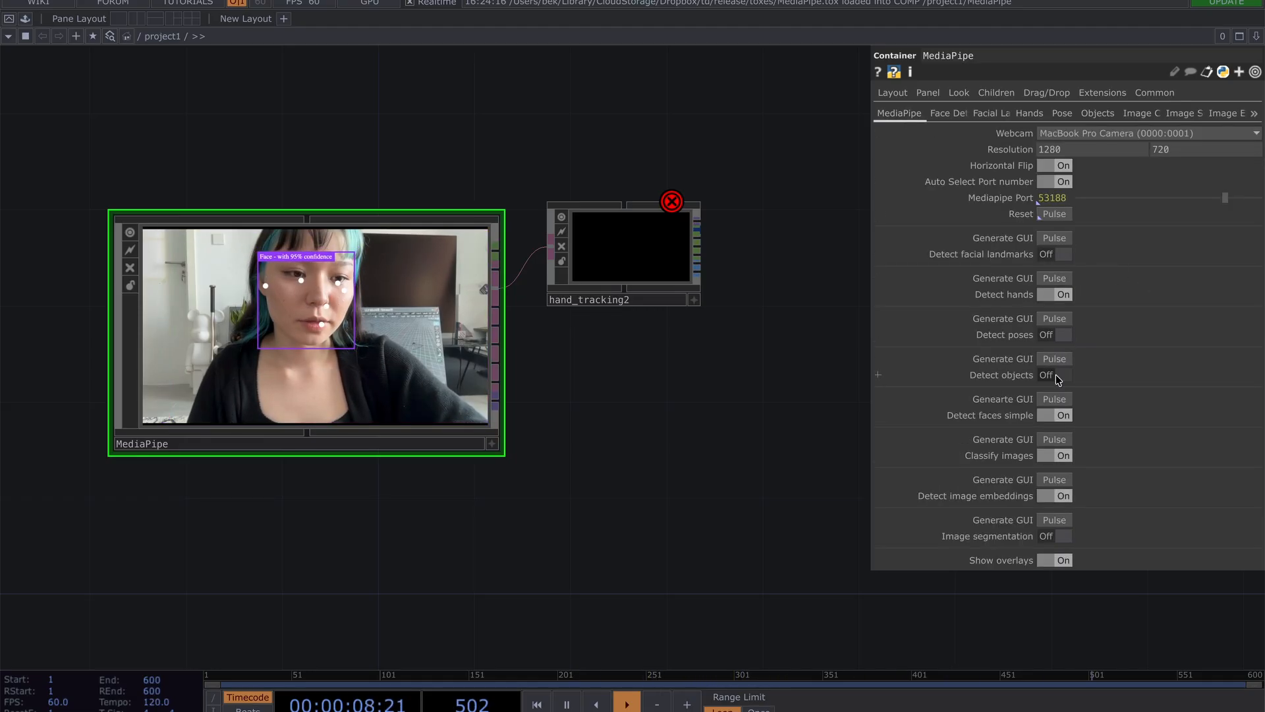
left_click(1057, 497)
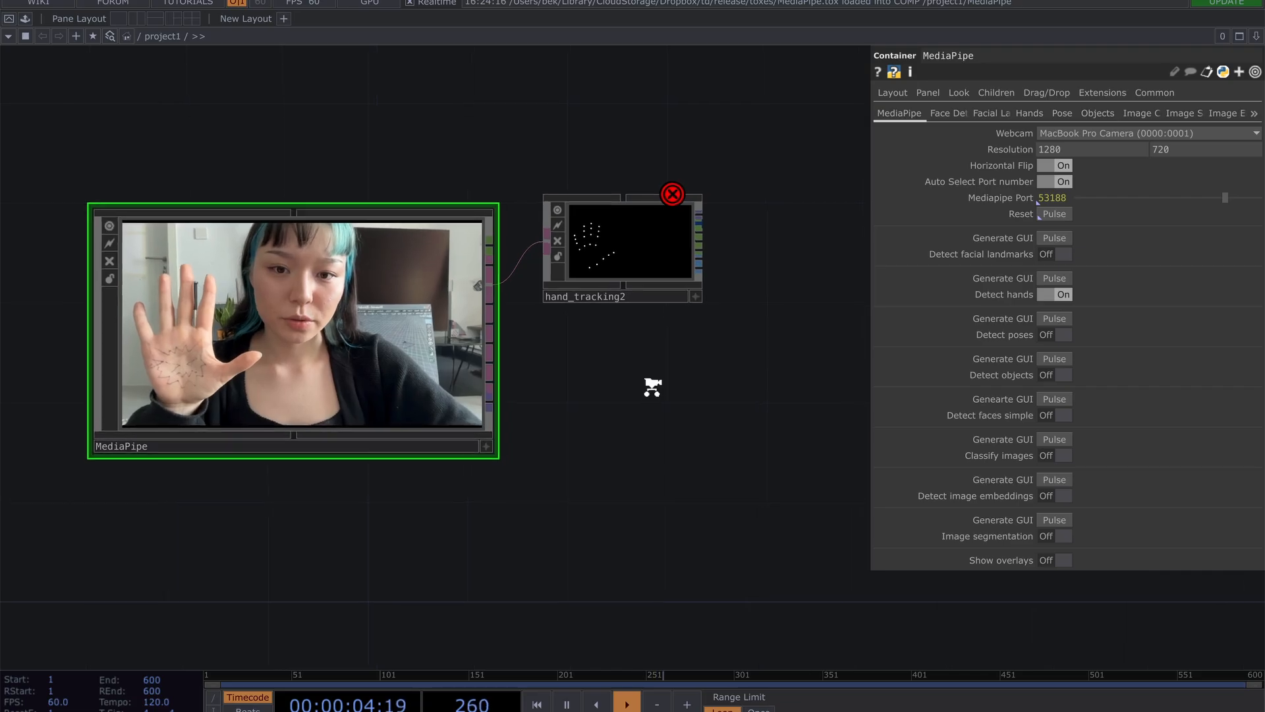
- Add an Over TOP fed by the hand tracking image output as first input and the MediaPipe webcam image as second input
scroll(652, 382, "up", 5)
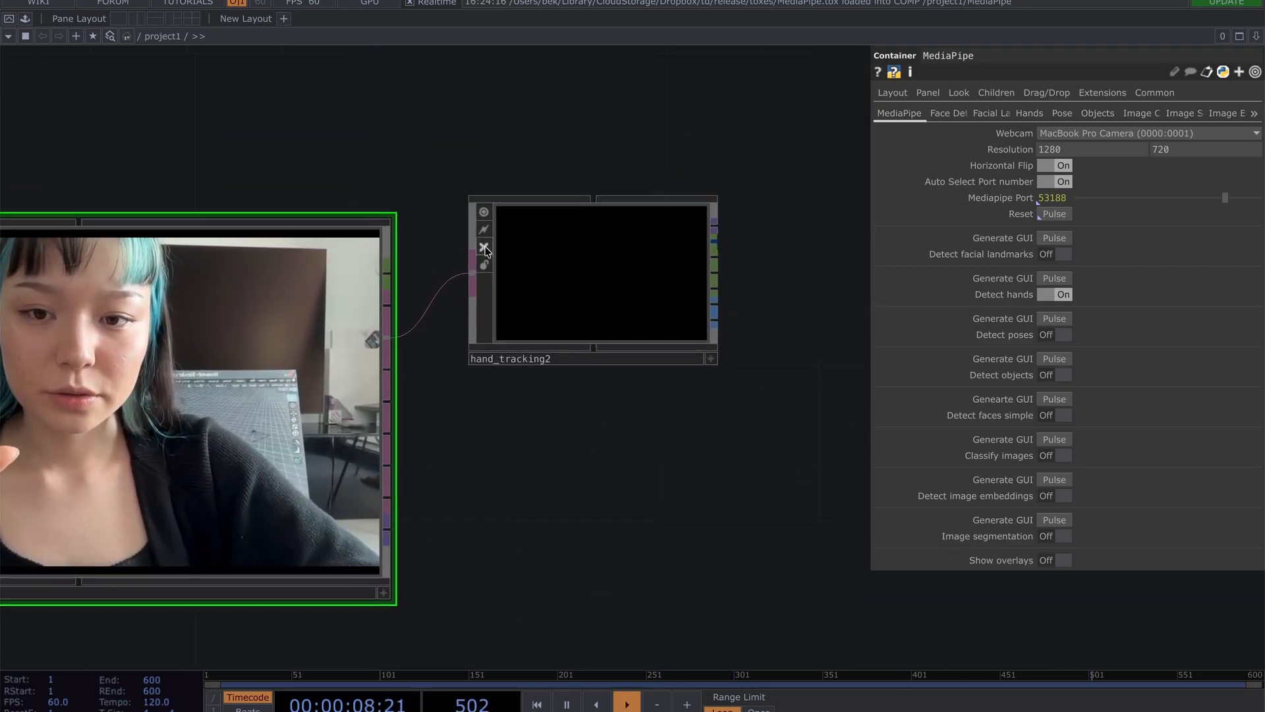
scroll(584, 430, "down", 4)
left_click_drag(593, 433, 529, 394)
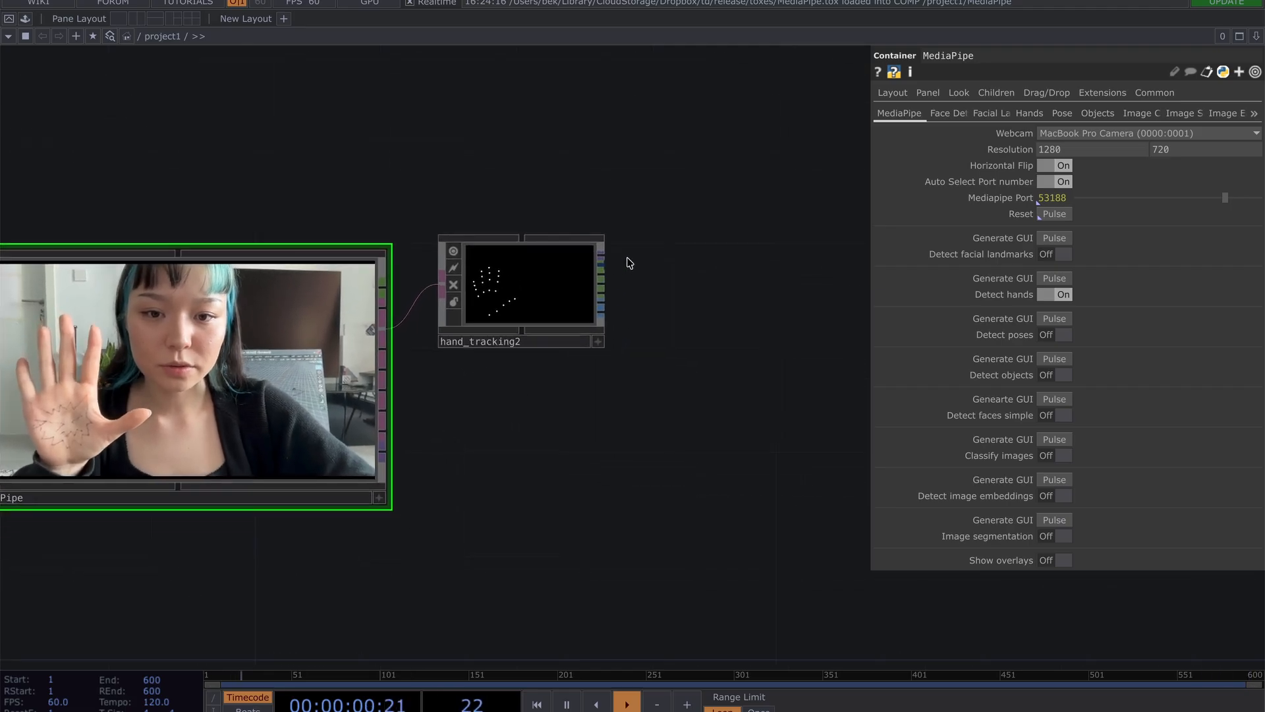
key("Tab")
type("ove")
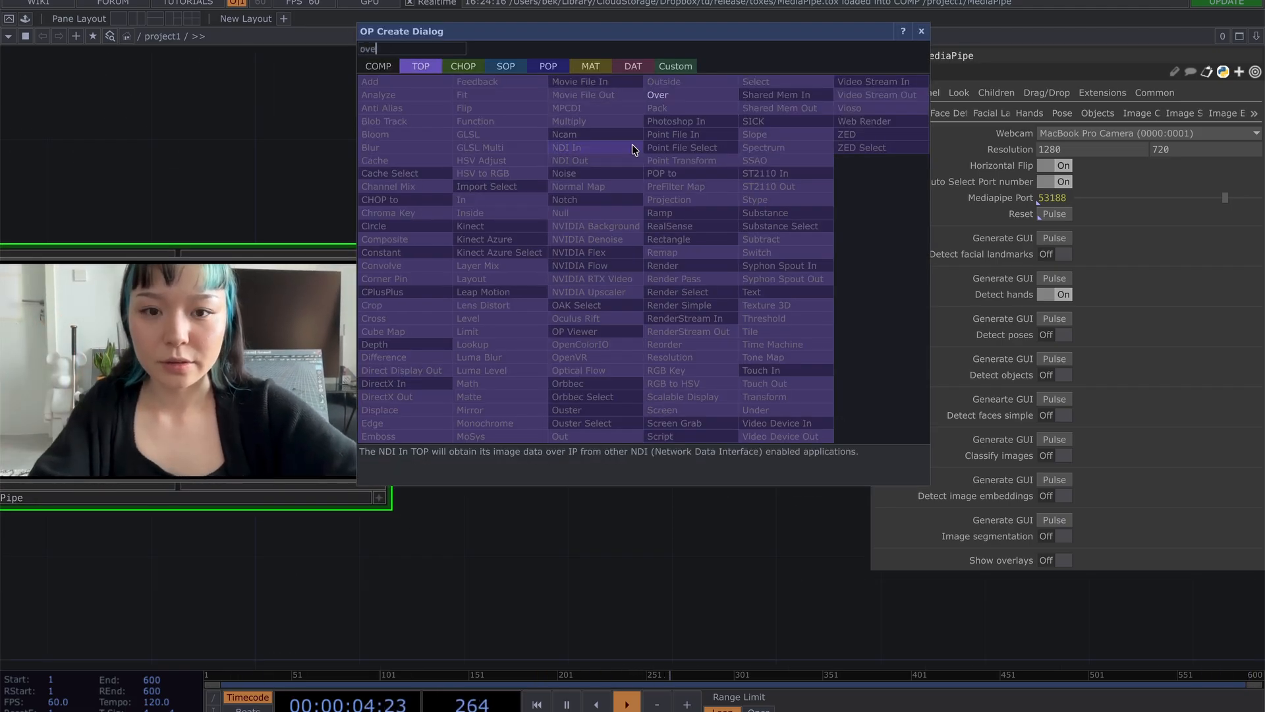
left_click(682, 93)
left_click(708, 395)
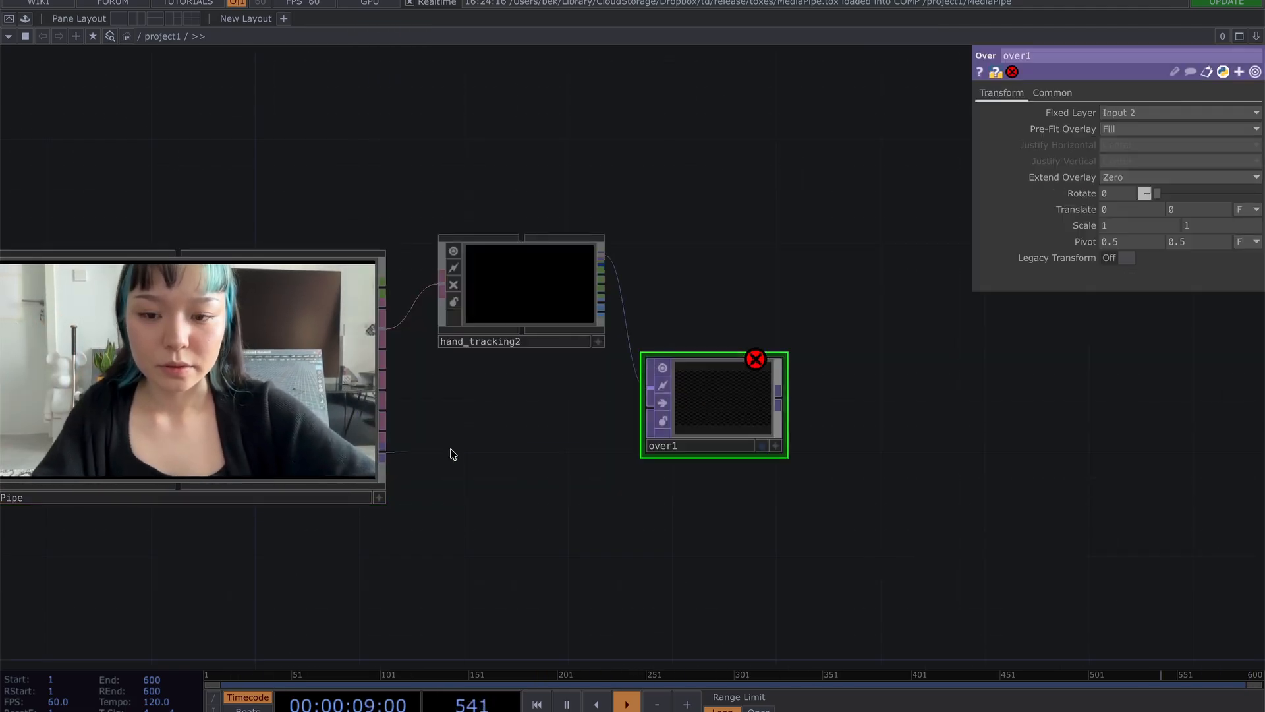
left_click_drag(453, 454, 650, 409)
- Open the Over TOP's output in a floating viewer window and place it over the lower part of the network
right_click(717, 409)
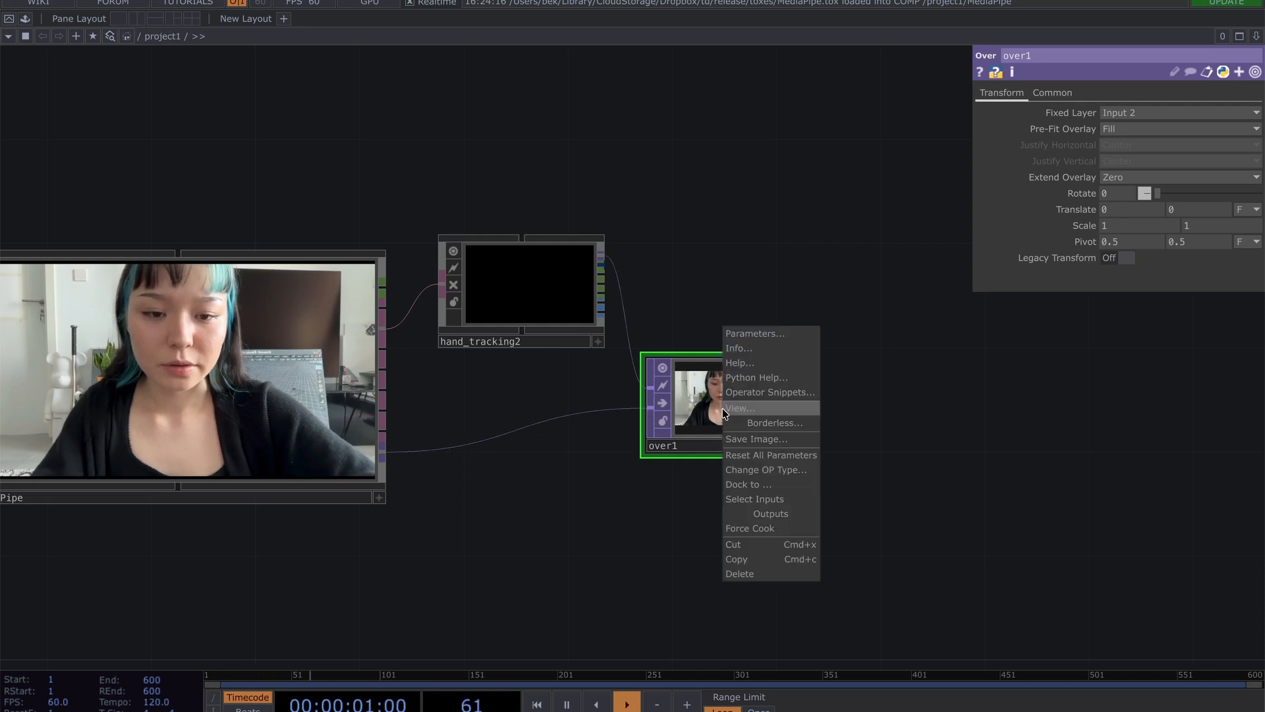
left_click(725, 409)
left_click_drag(1200, 133, 724, 422)
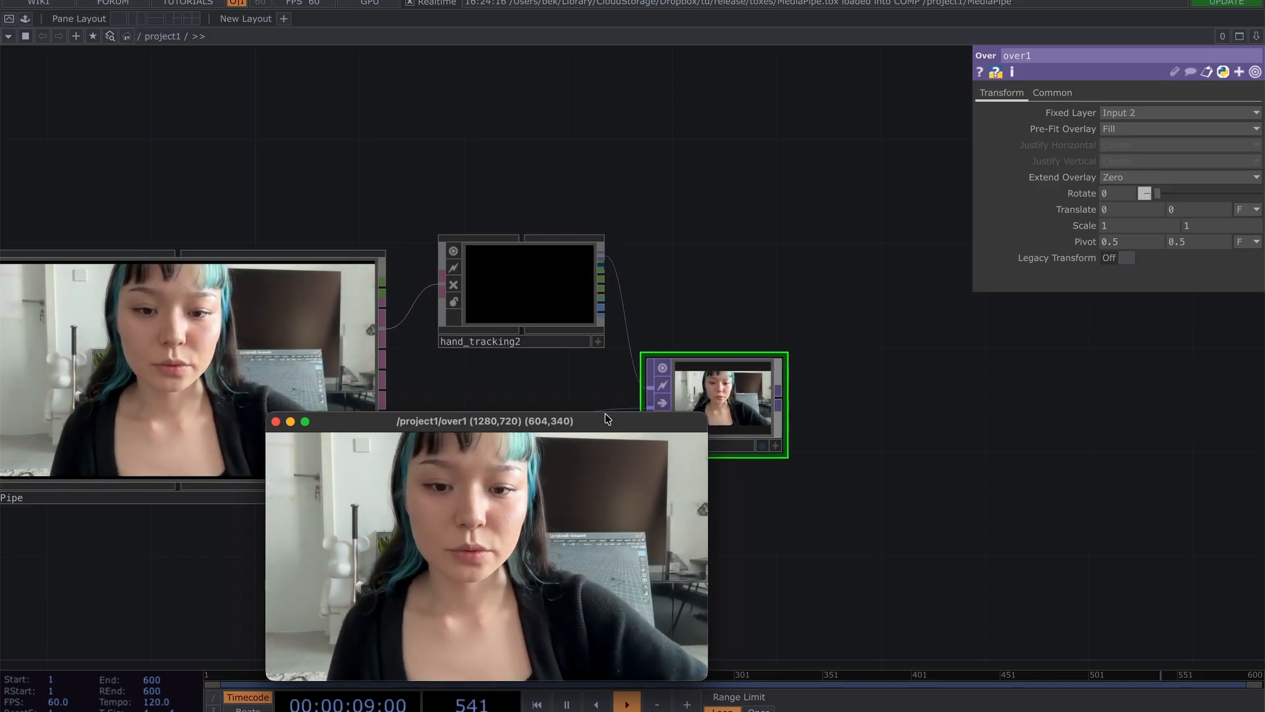
left_click_drag(606, 418, 437, 404)
- Go inside the hand_tracking2 component and move point_render away from comp3 to make room for more operators
left_click(538, 297)
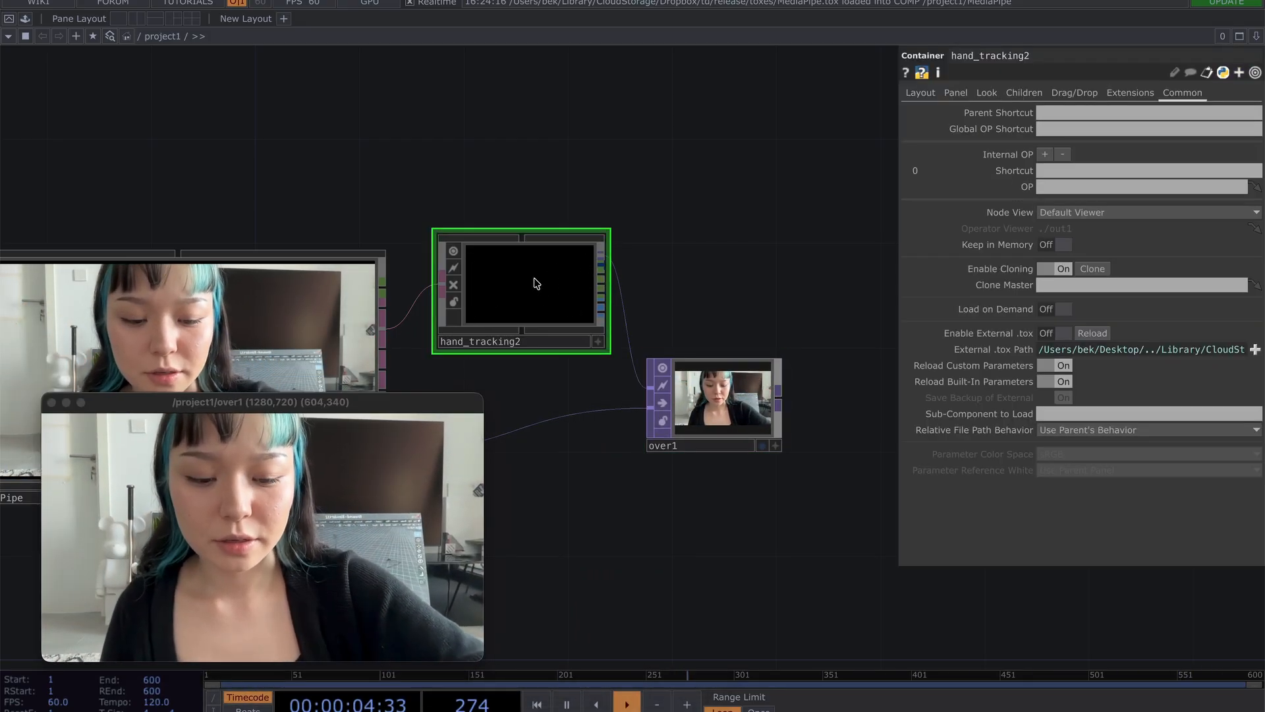
double_click(537, 284)
left_click_drag(868, 403, 356, 358)
scroll(565, 353, "down", 2)
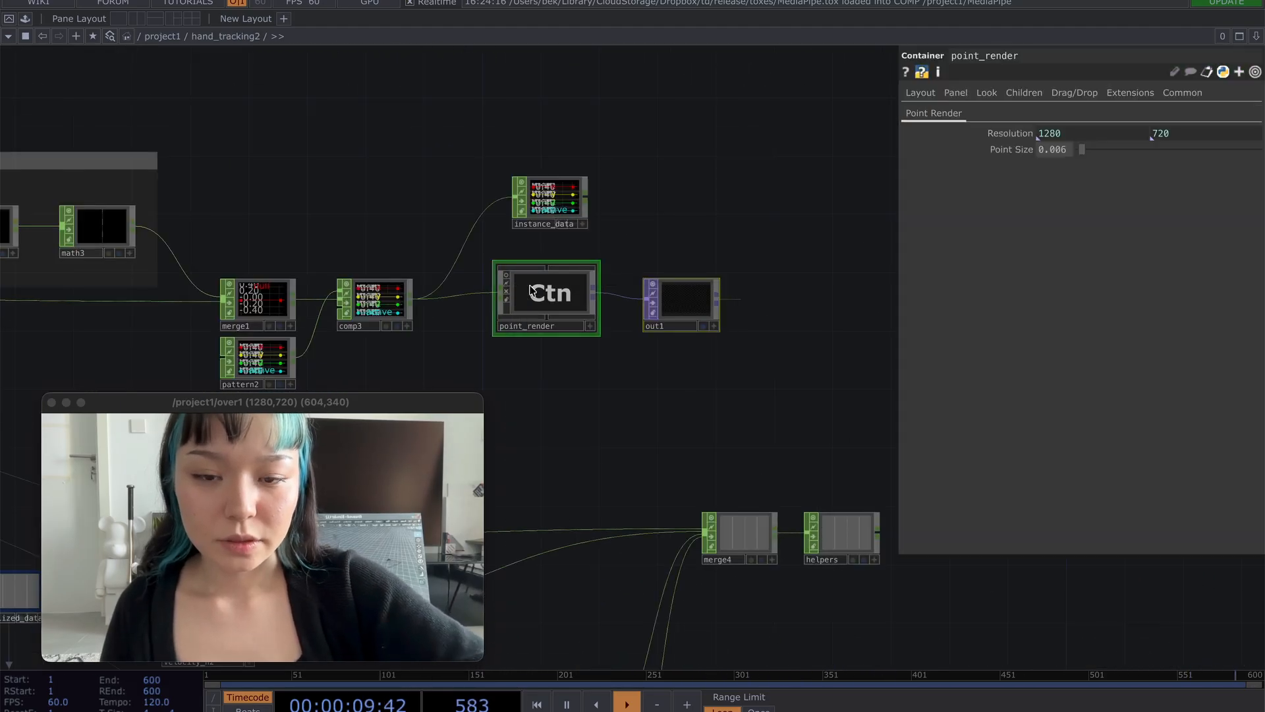
left_click_drag(533, 292, 857, 297)
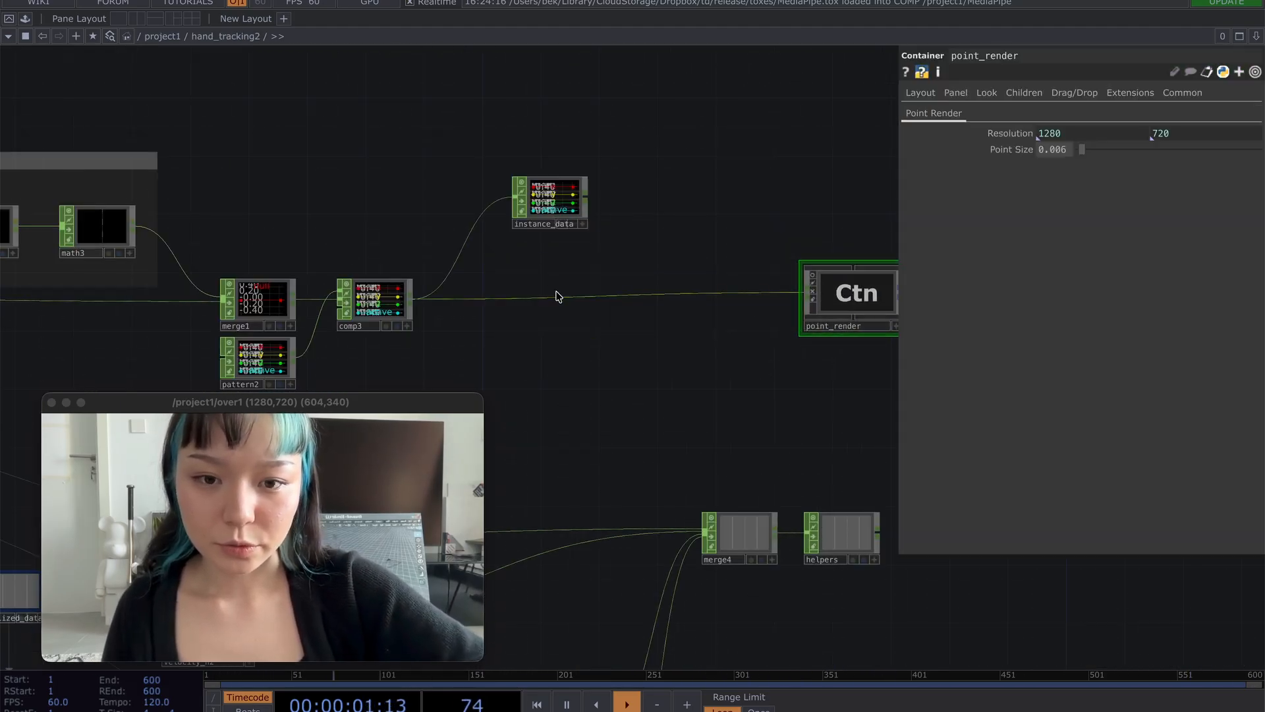
- Insert a Trim CHOP between comp3 and point_render and set its Unit Values to Absolute
scroll(556, 294, "up", 5)
right_click(393, 319)
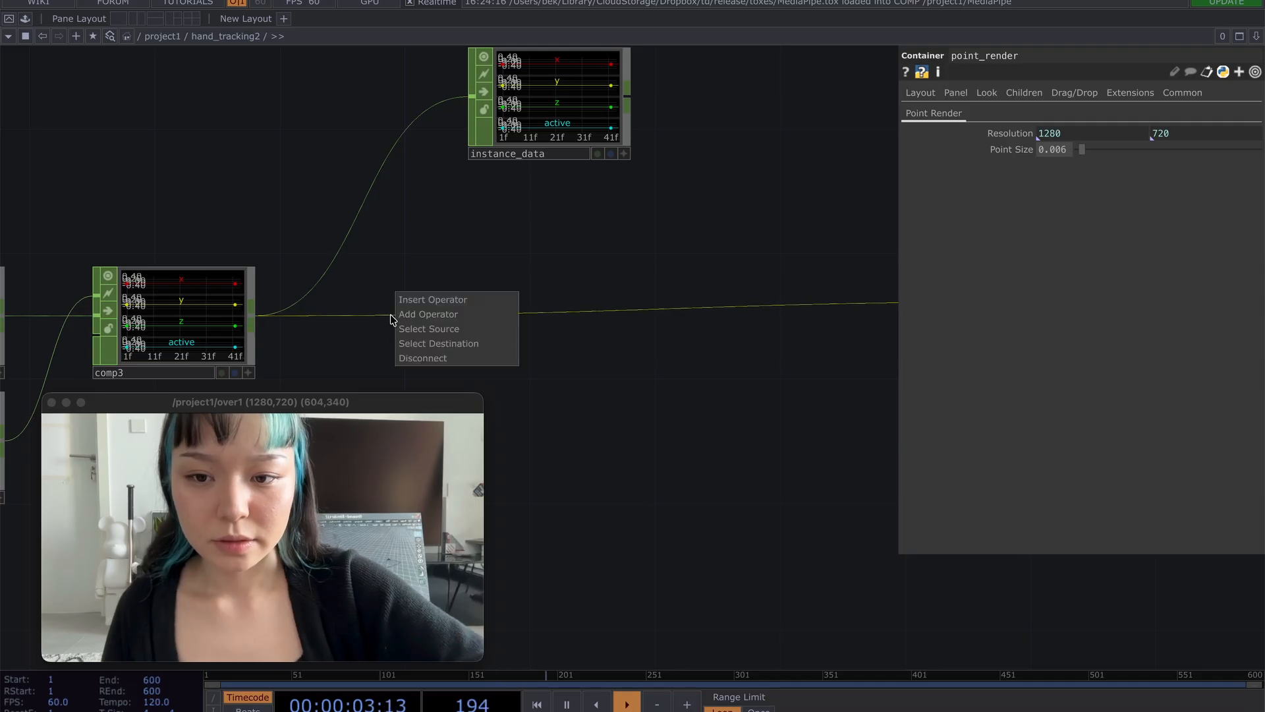
left_click(416, 301)
type("trim")
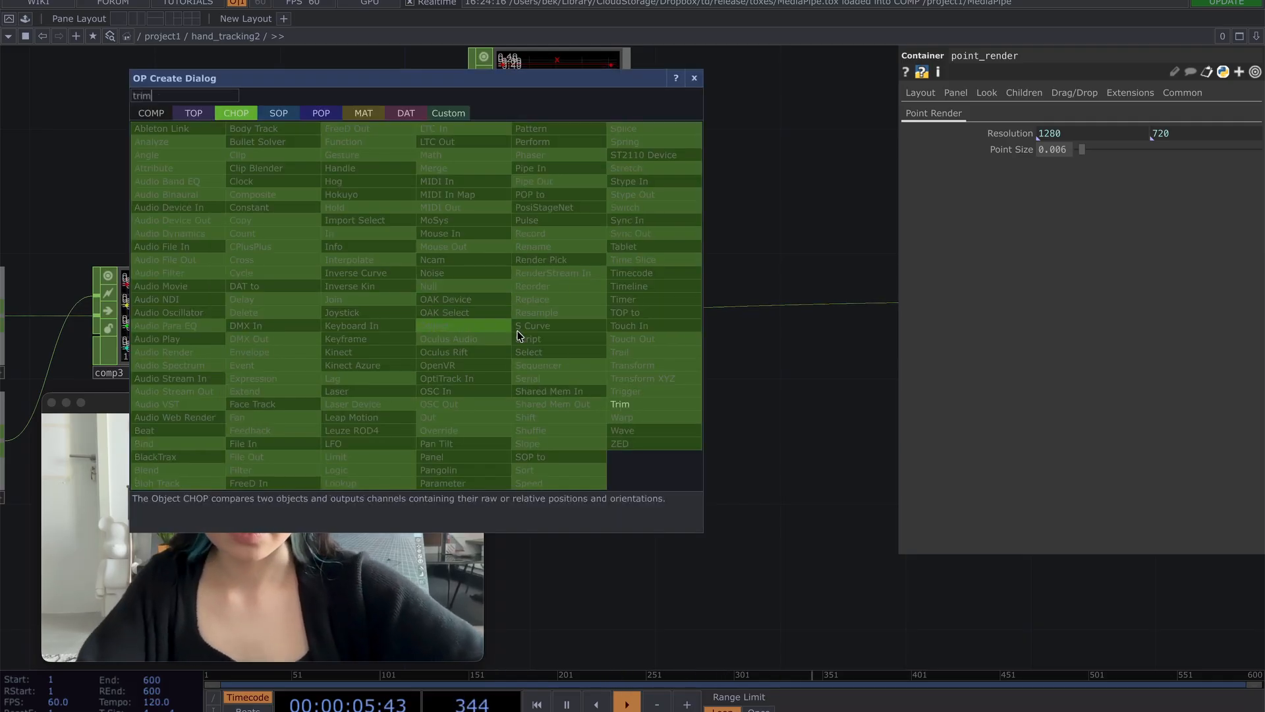
left_click(650, 406)
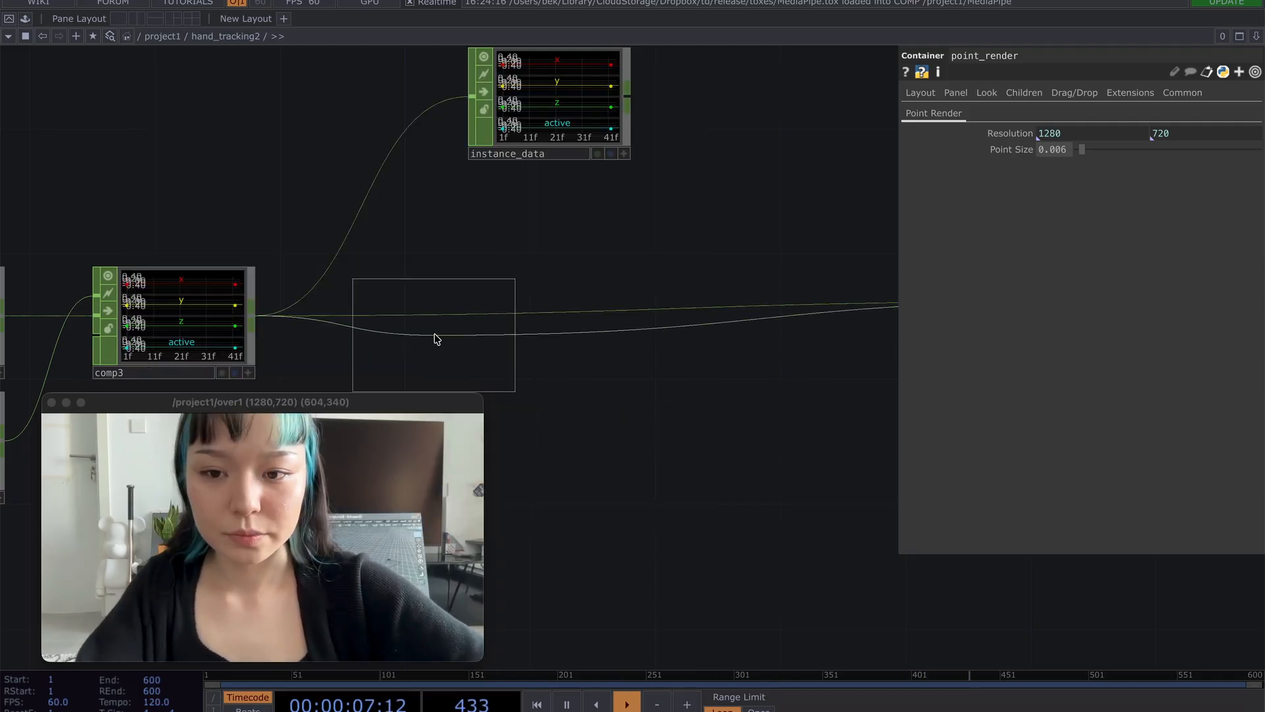
left_click(440, 331)
left_click(1129, 112)
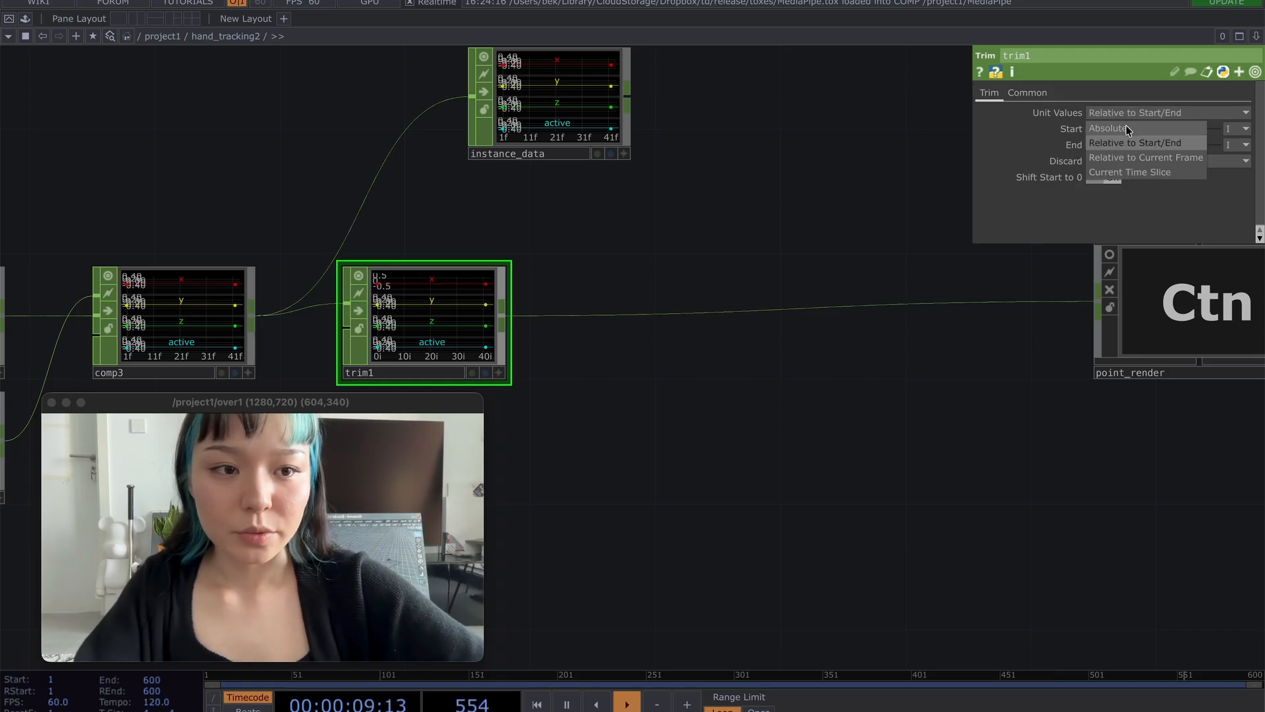
left_click(1126, 129)
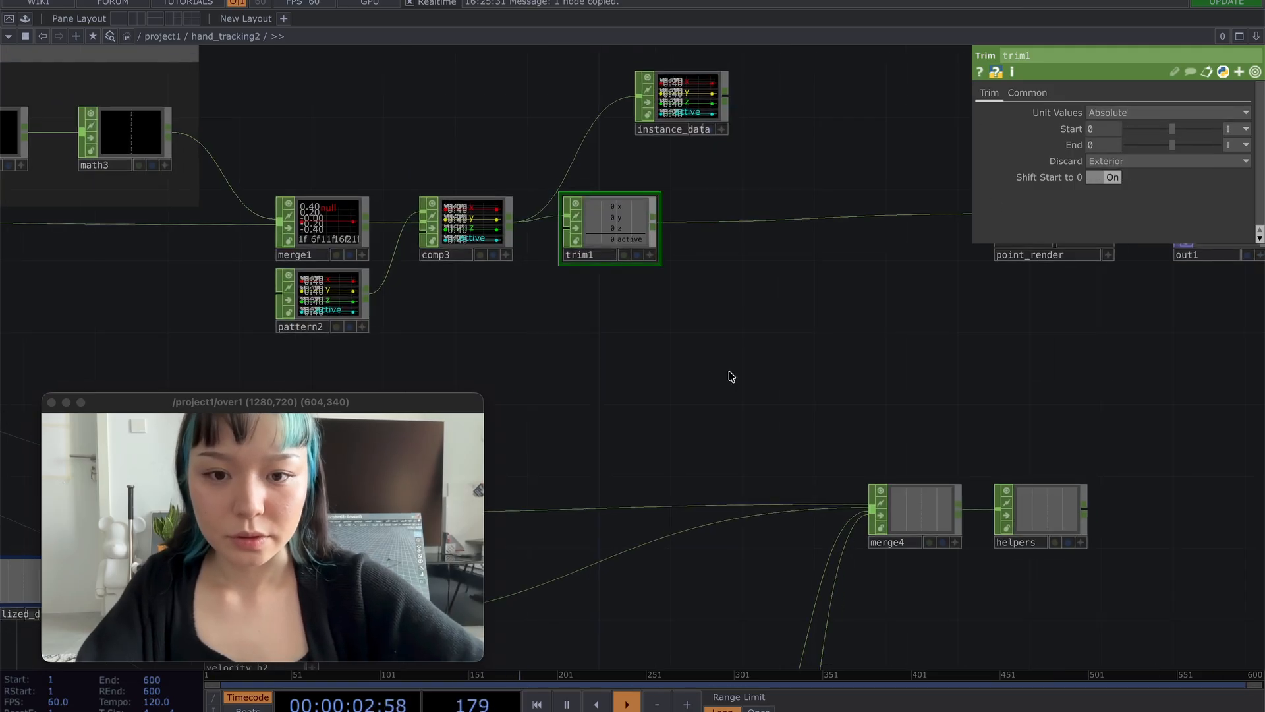
- Duplicate the Trim CHOP below the original and set the copy's Start to 4
key("ctrl+v")
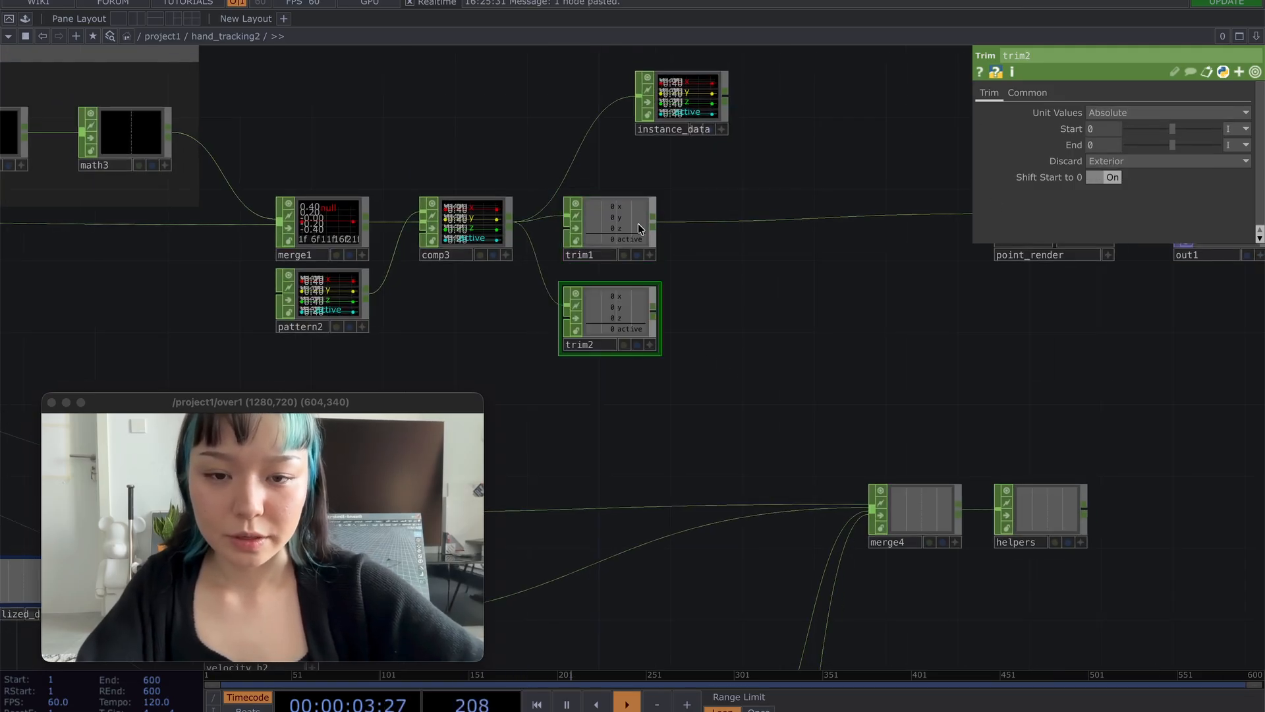
left_click(603, 217)
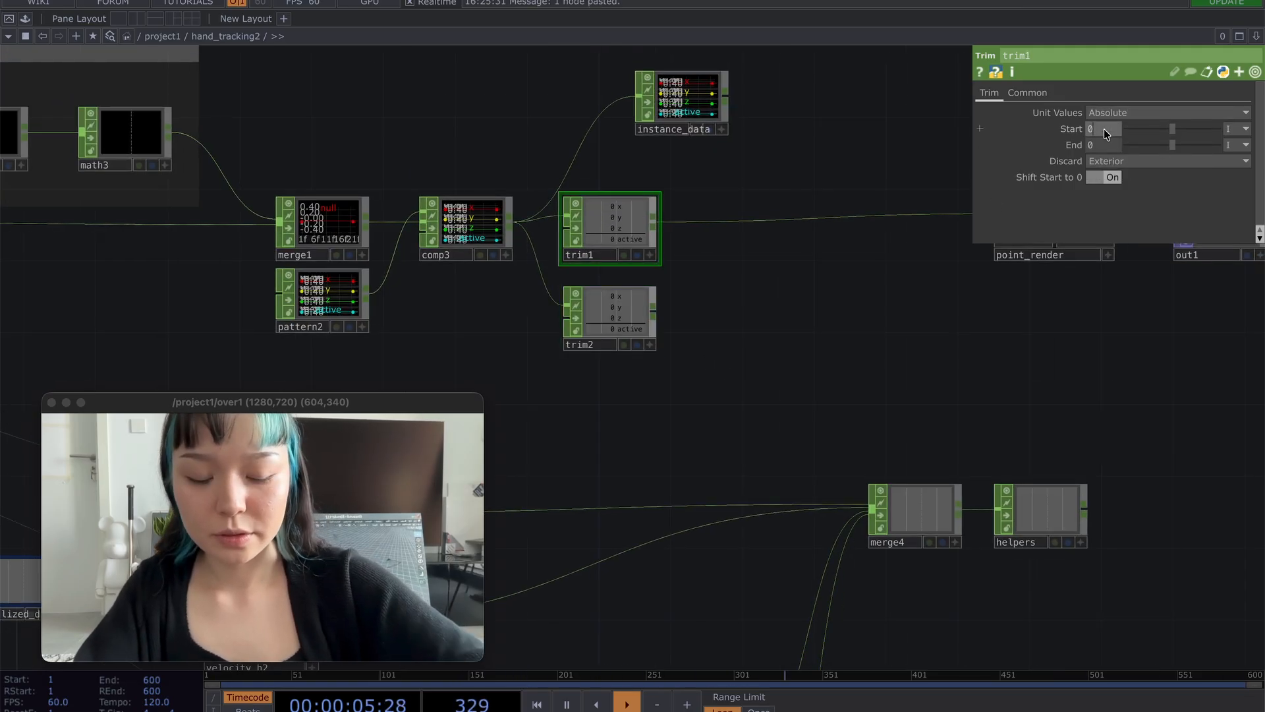
left_click(607, 315)
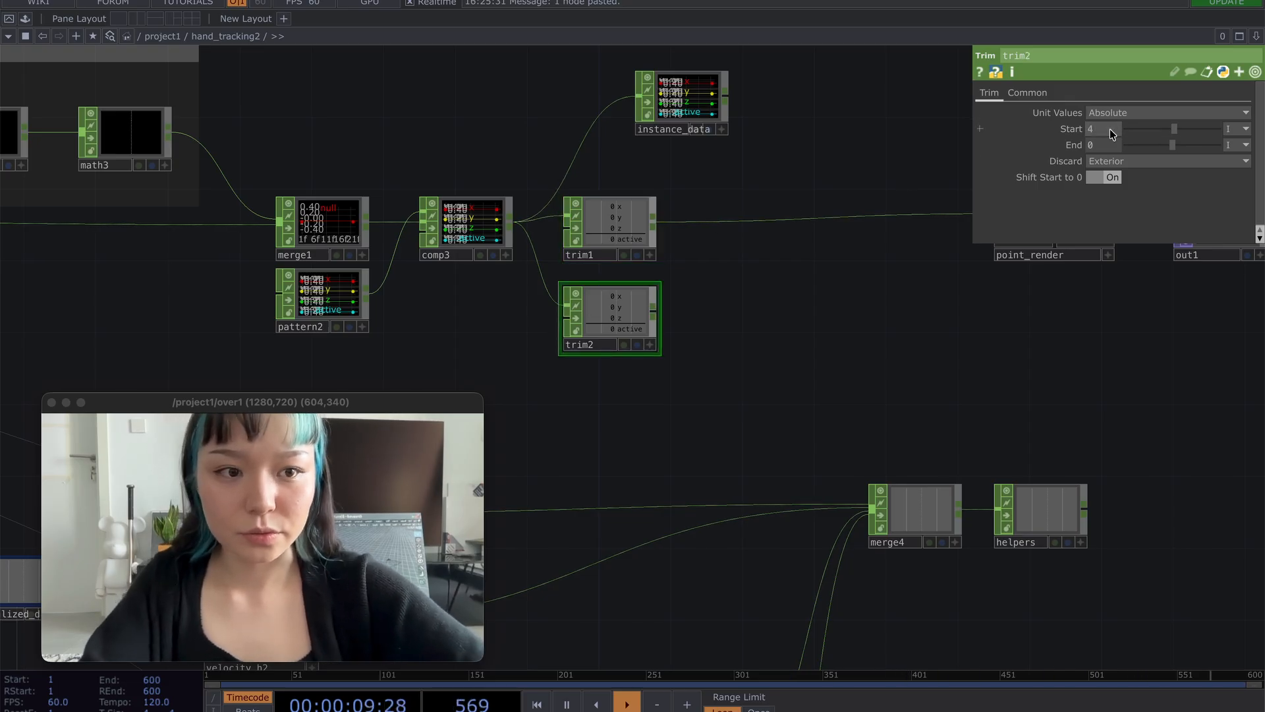
- Insert a Merge CHOP between trim1 and point_render and connect trim2 into it as well
right_click(700, 224)
left_click(717, 207)
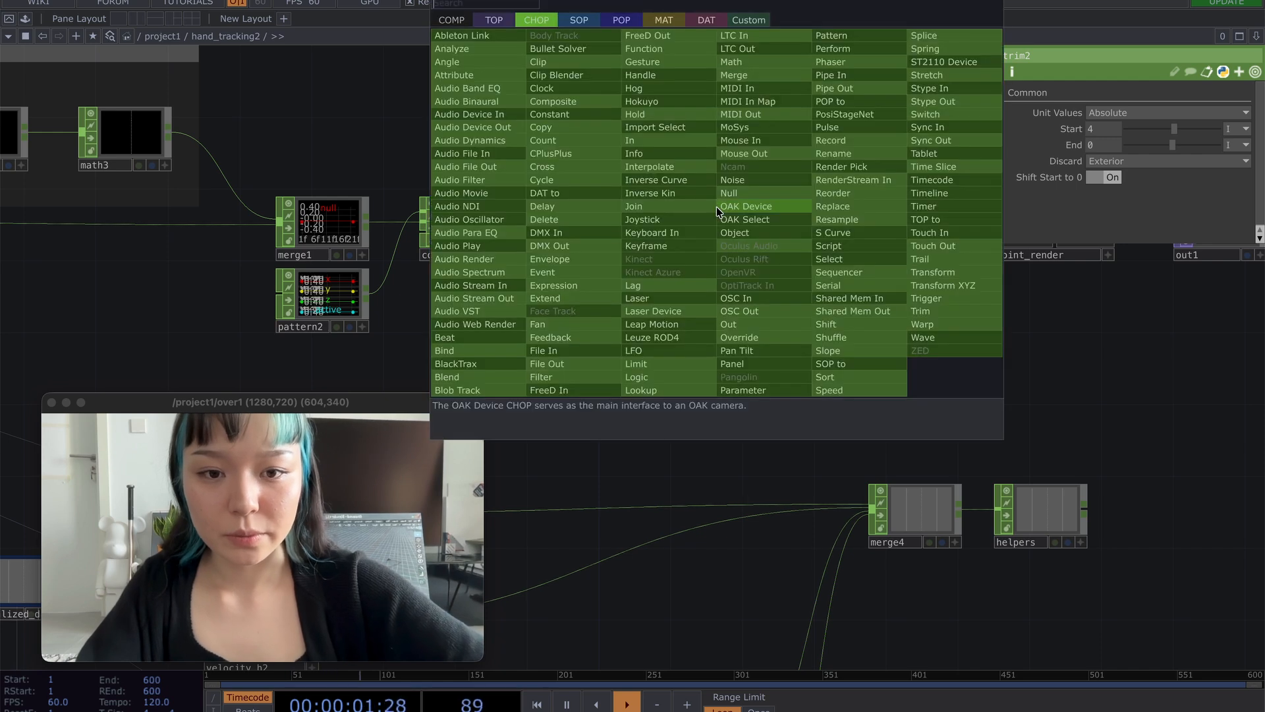
type("me")
left_click(762, 75)
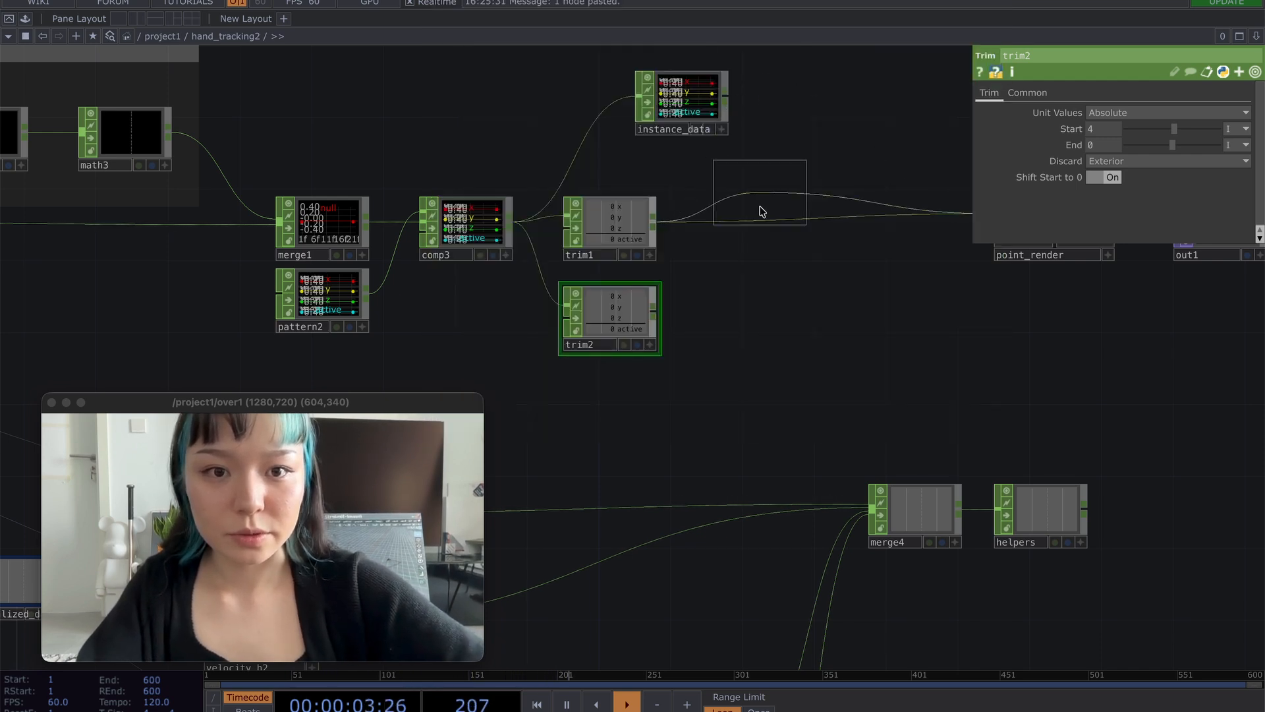
left_click(758, 239)
left_click_drag(698, 234, 707, 230)
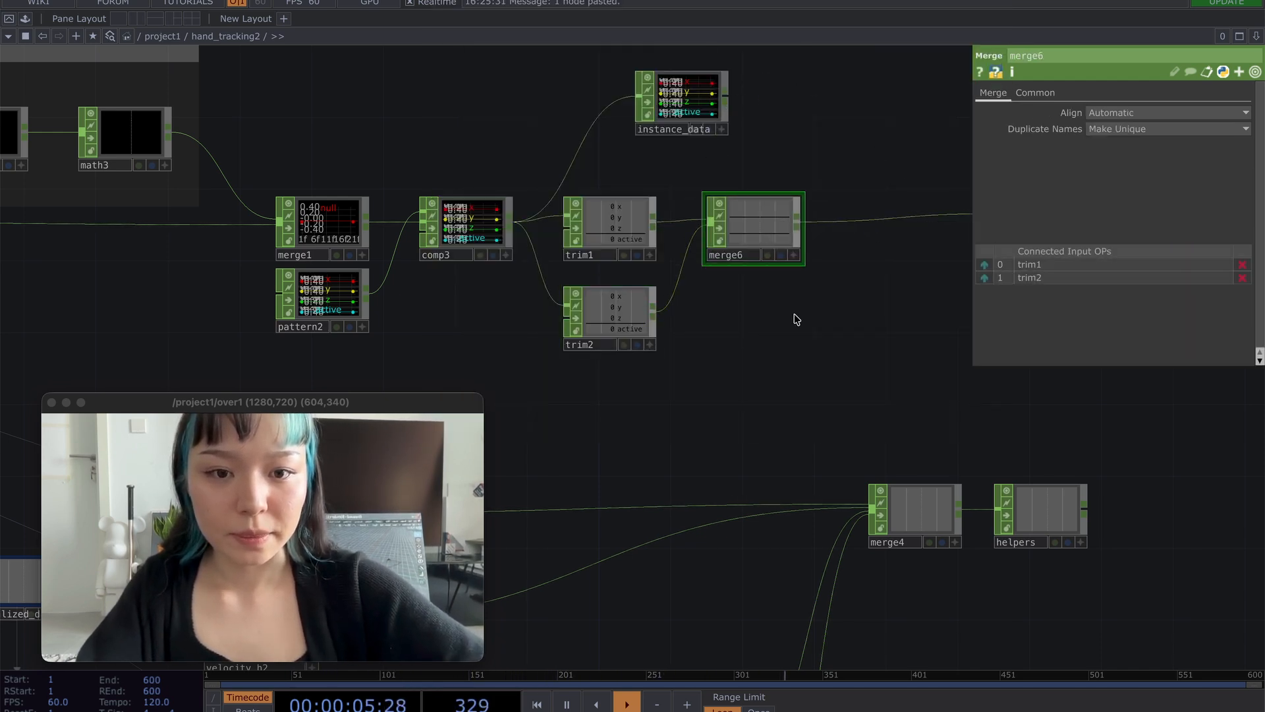
- Insert a Shuffle CHOP between the new Merge and point_render and set its Method to Sequence Channels by Name
left_click_drag(796, 319, 557, 329)
right_click(631, 225)
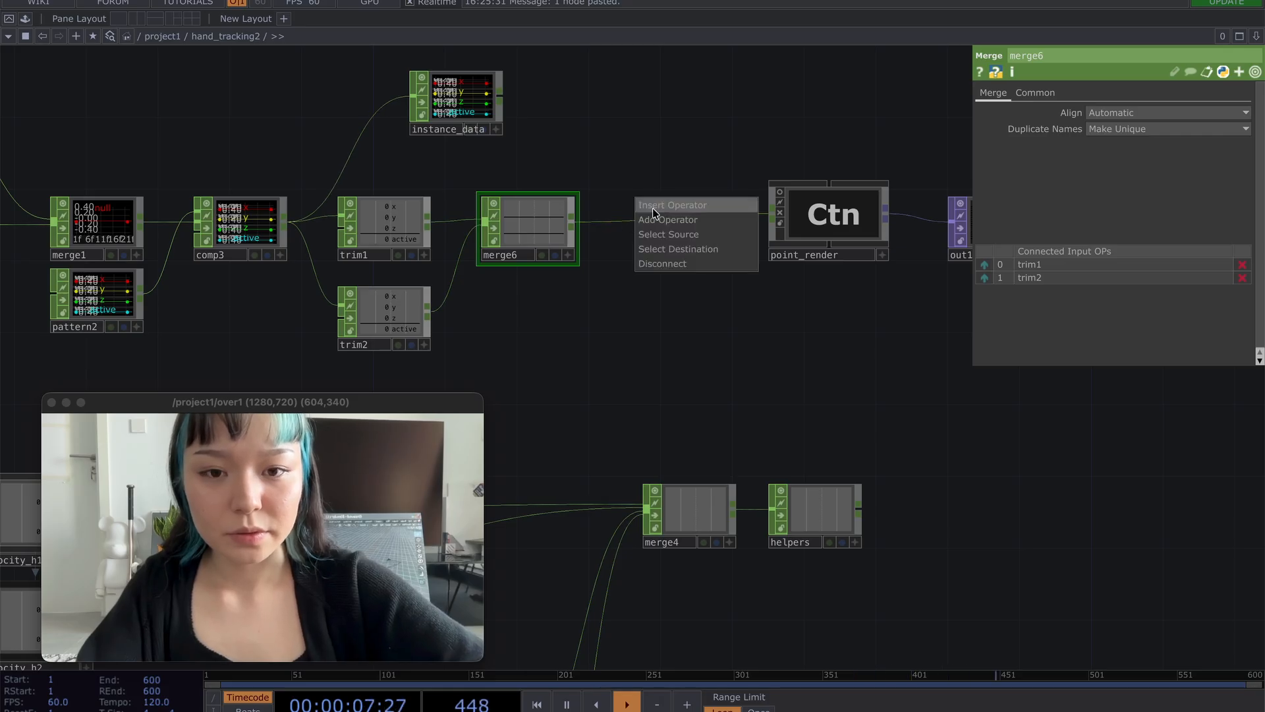
left_click(652, 205)
type("shu")
key("Return")
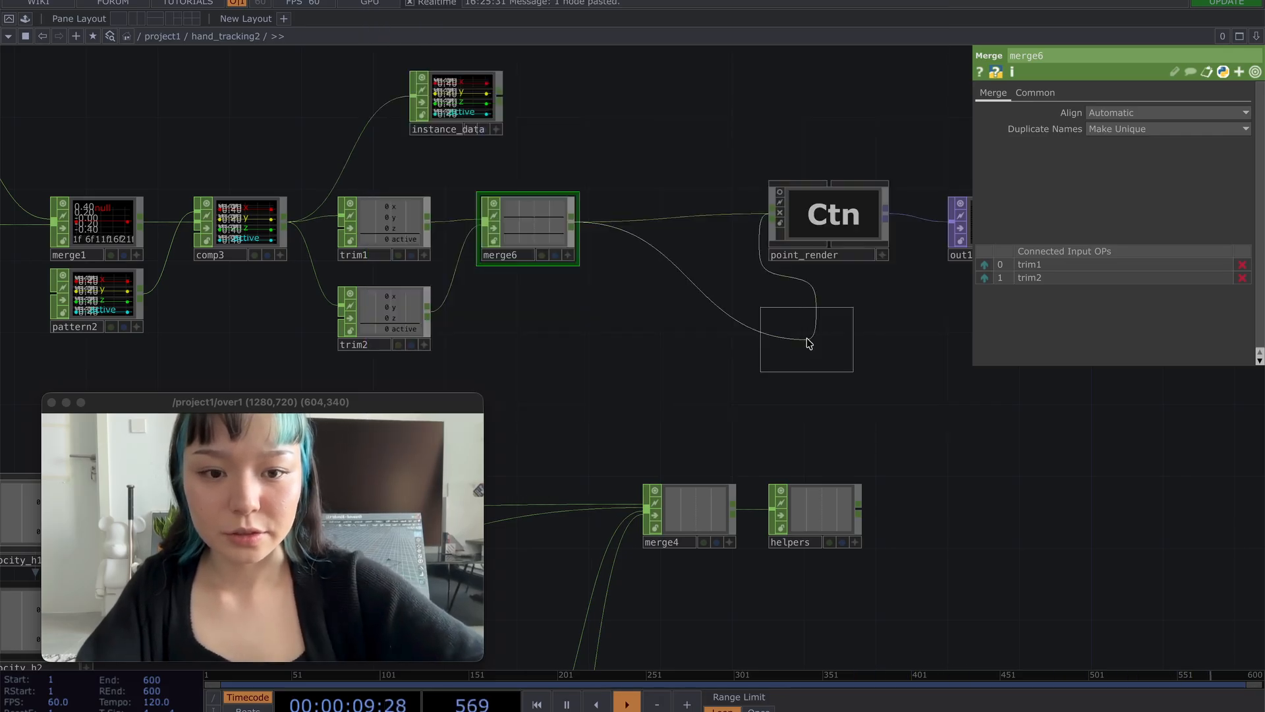
left_click(667, 234)
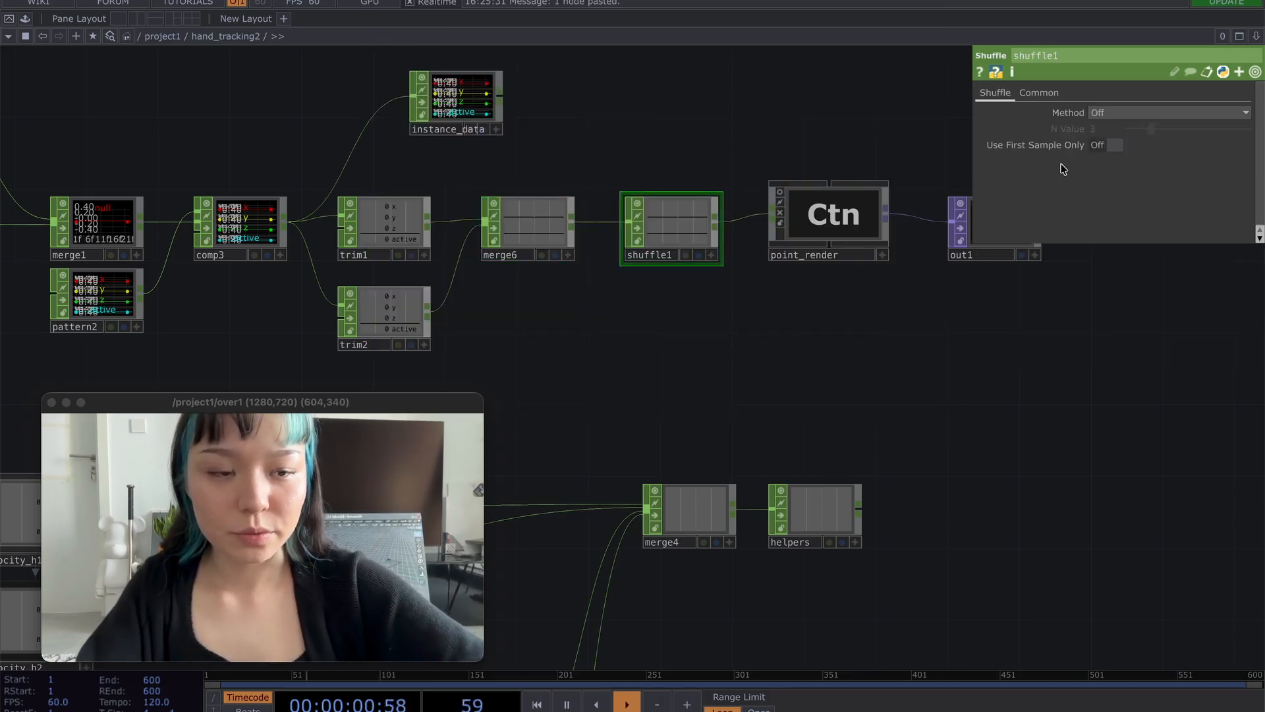
left_click(1127, 112)
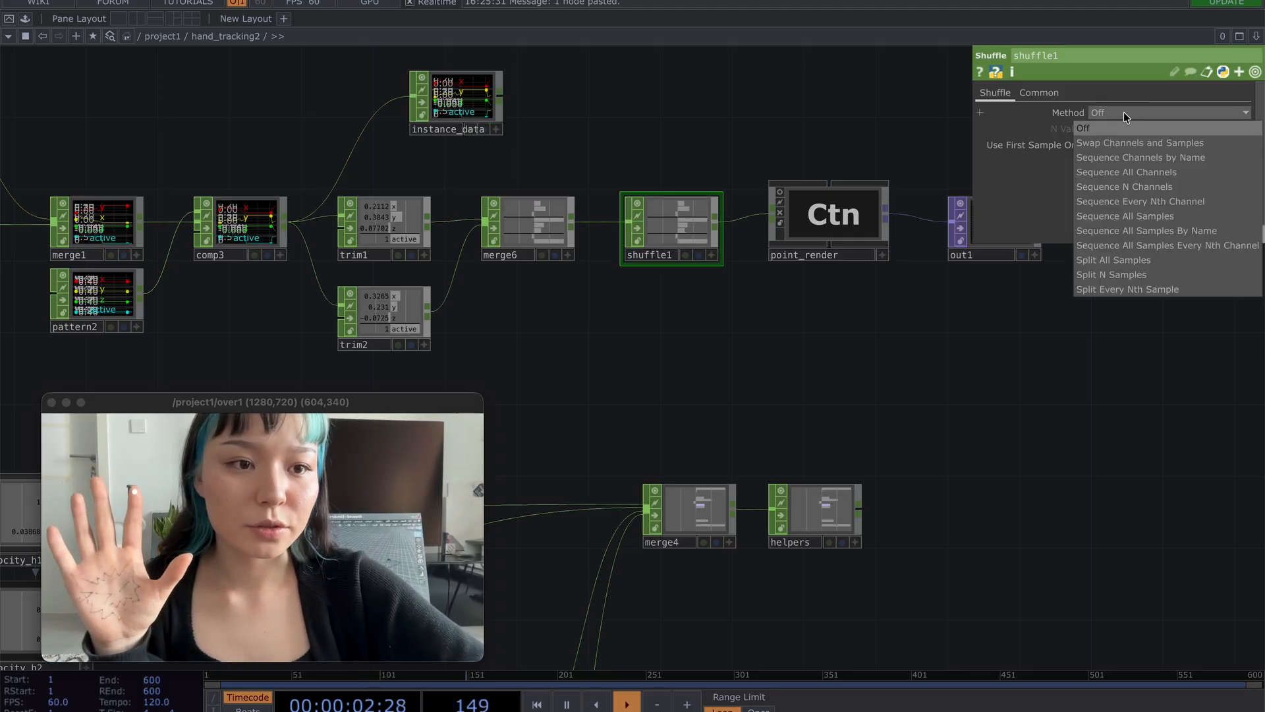
left_click(1135, 157)
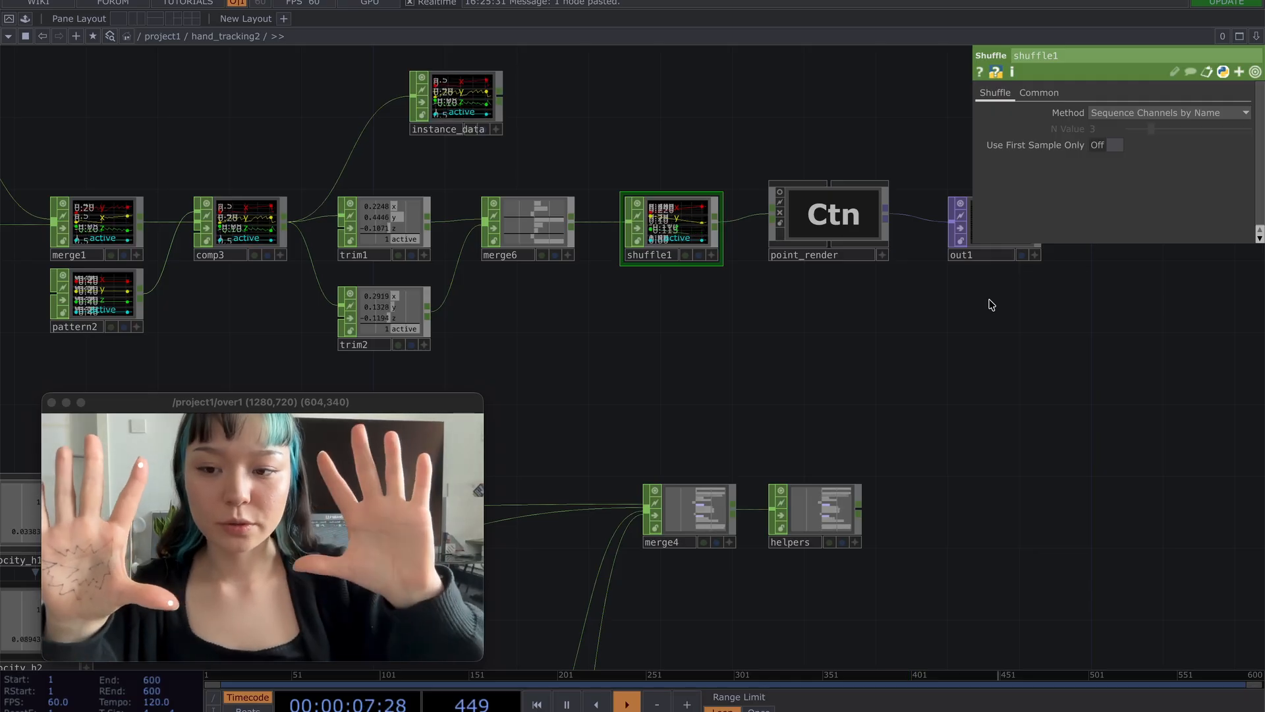
- Make two more copies of trim2 below it and connect both to the Merge CHOP
left_click_drag(660, 357, 875, 277)
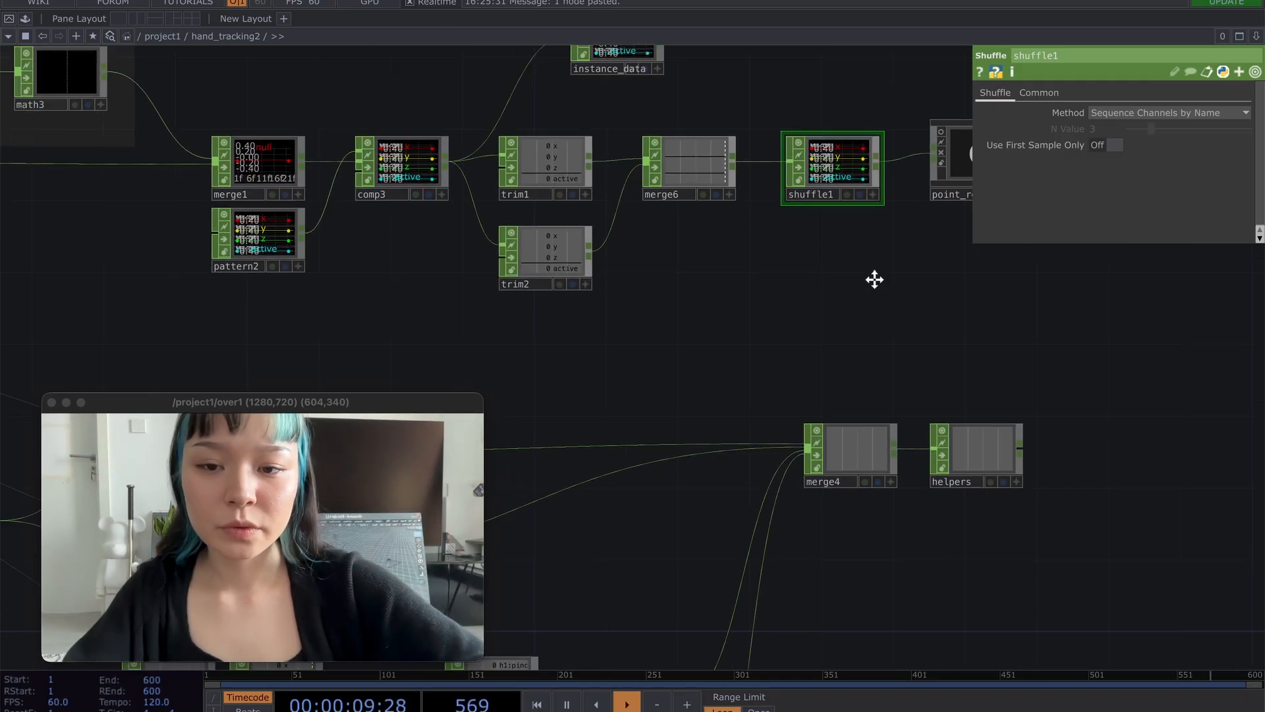
left_click(600, 252)
key("ctrl+c")
key("ctrl+v")
key("ctrl+v")
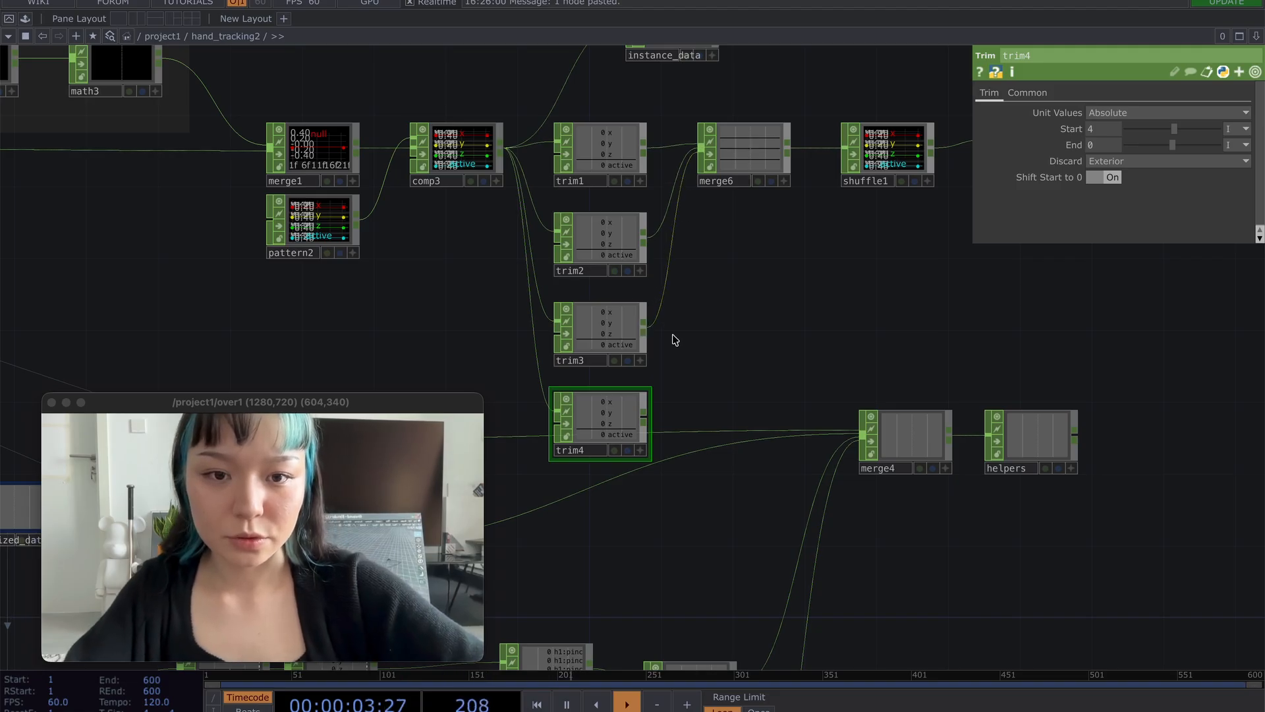
left_click_drag(704, 182, 694, 161)
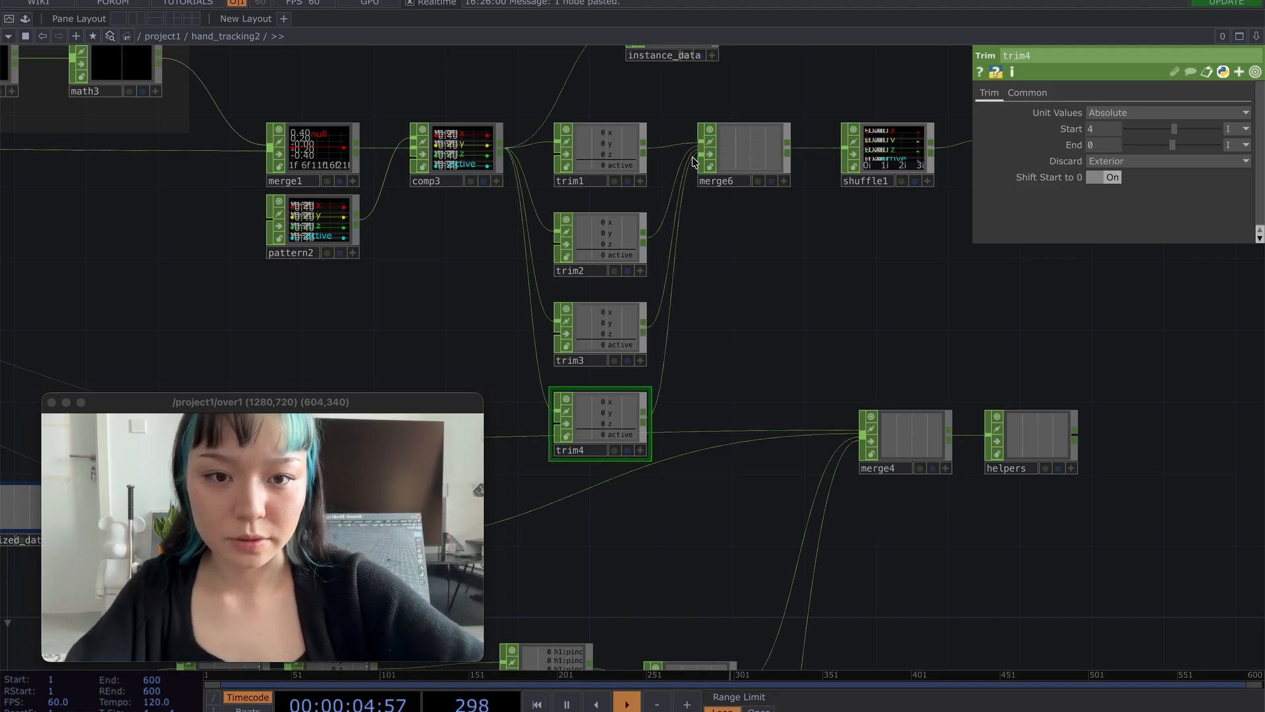
- Enter a Start value for trim3 and set trim4's Start to 29
left_click(606, 321)
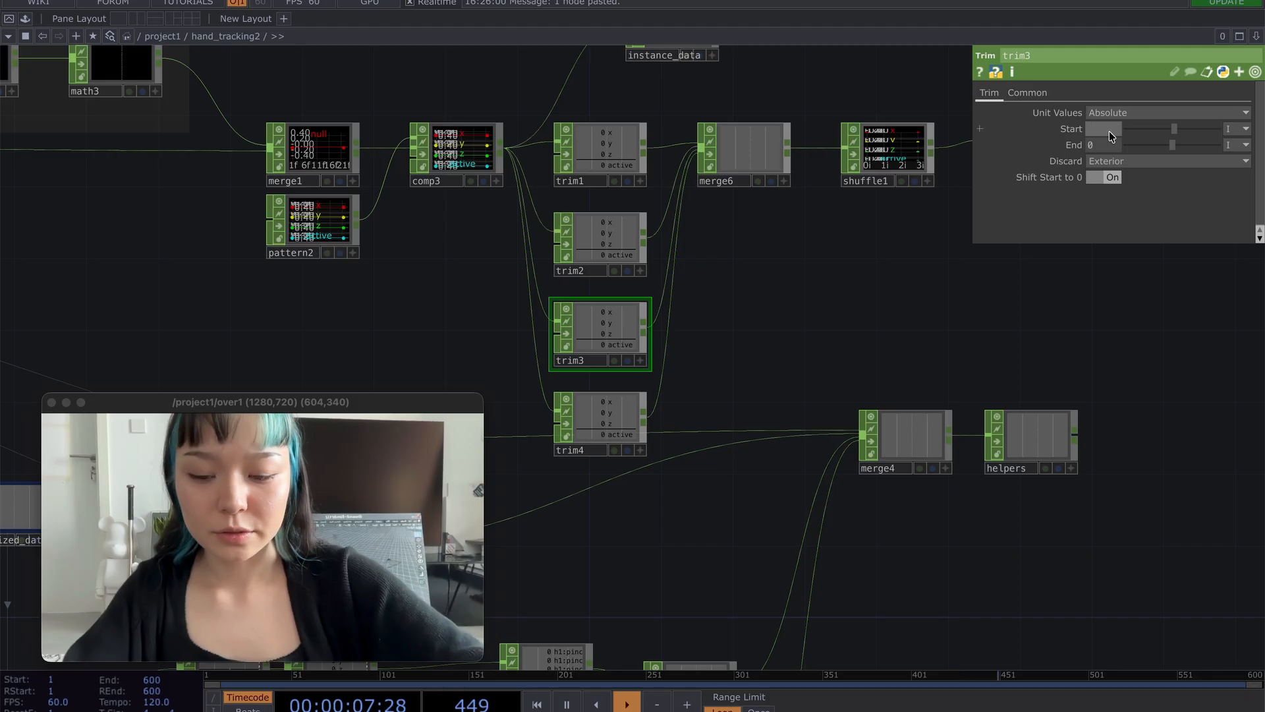
type("4")
key("Return")
left_click(593, 418)
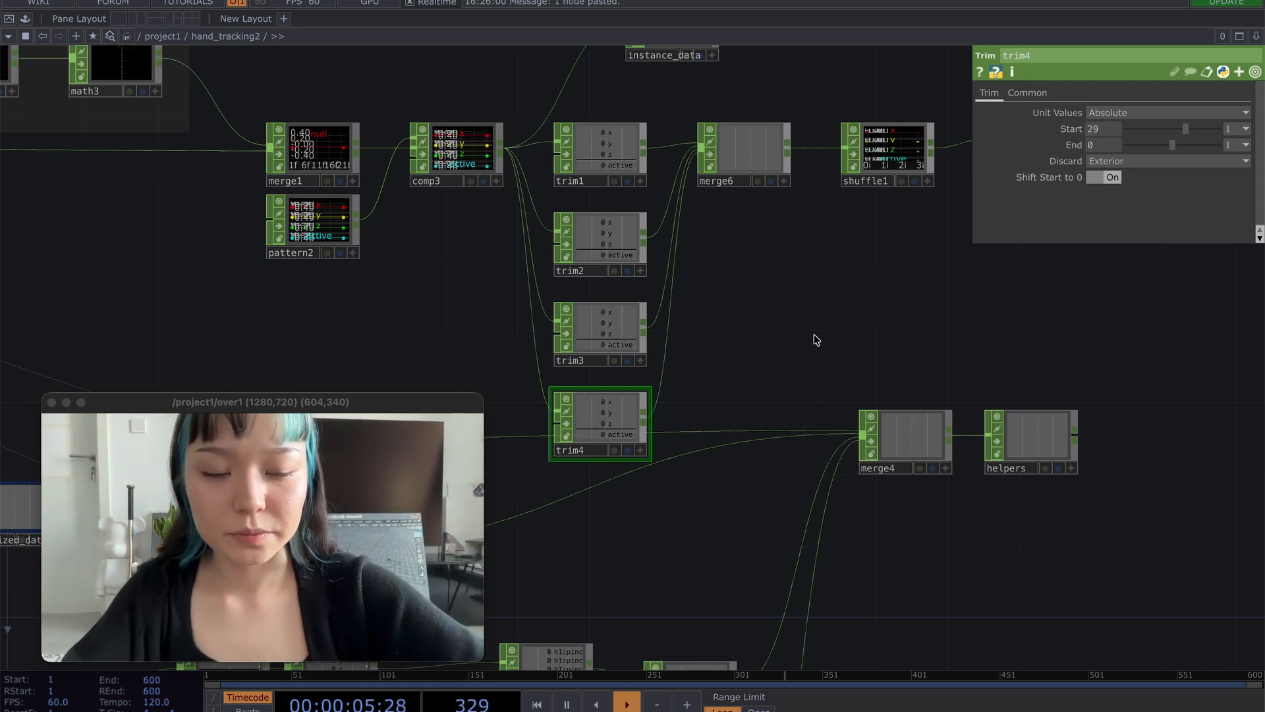
- Return to the project1 network and add a Hold CHOP connected to hand_tracking2's channel output, placed above the Over TOP
scroll(815, 336, "down", 2)
key("u")
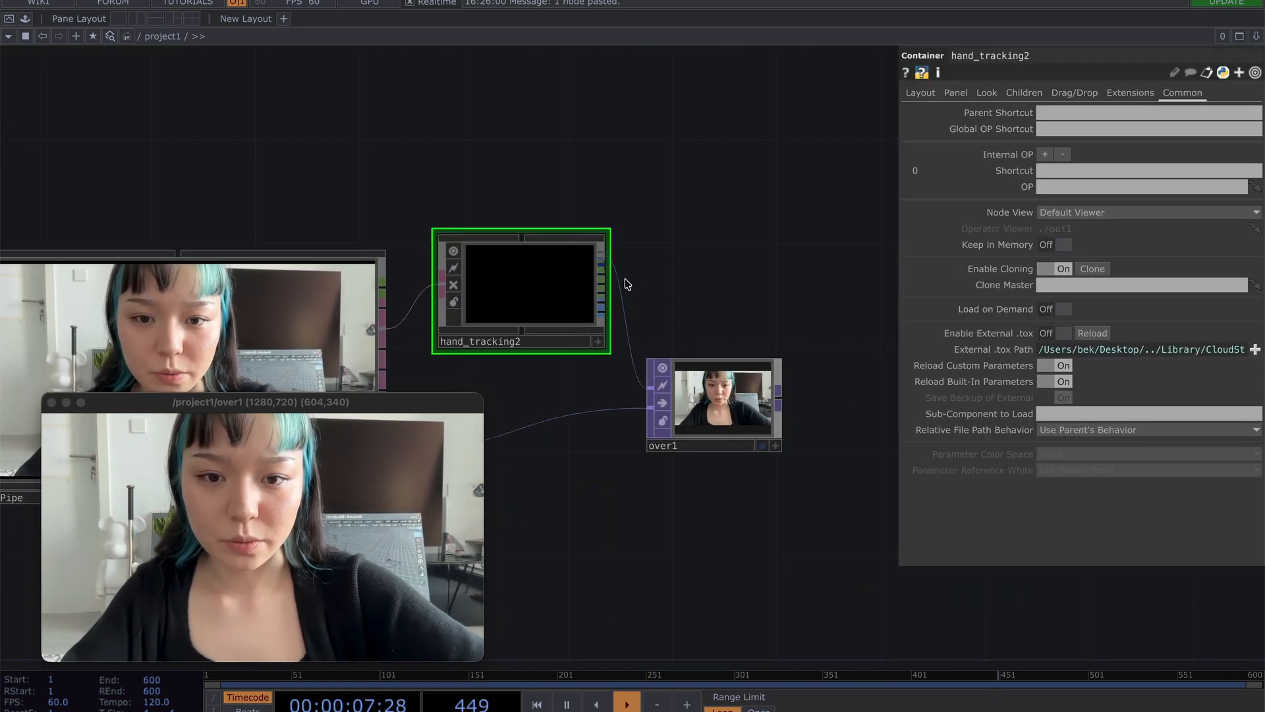
key("Tab")
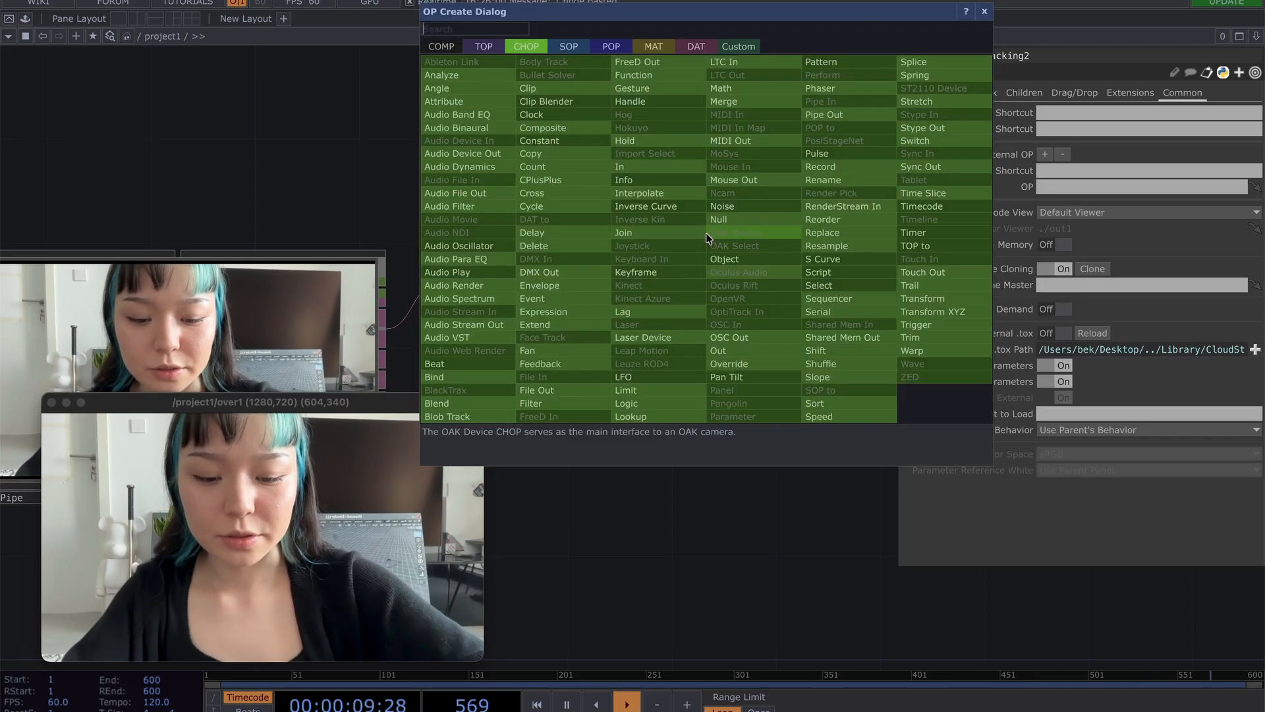
left_click(624, 140)
left_click(771, 228)
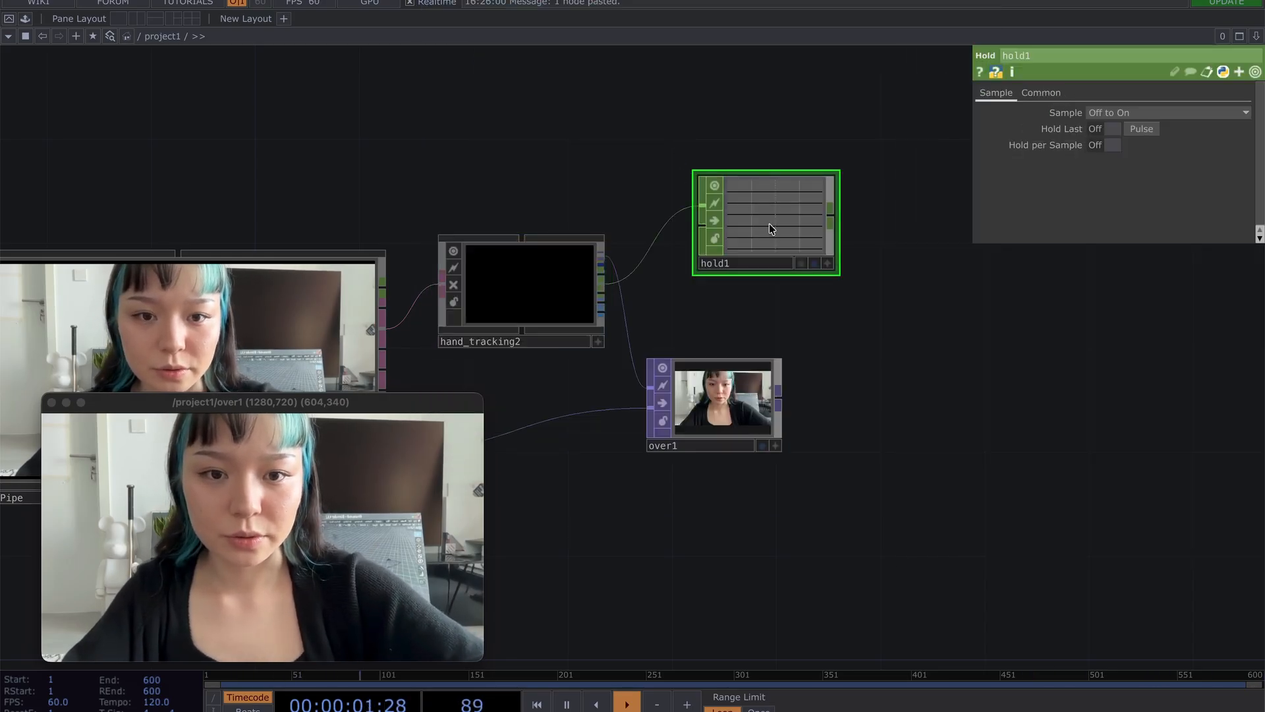
left_click_drag(770, 225, 743, 199)
- Connect the same hand_tracking2 output to the Hold CHOP's second input and set Sample to While On
left_click(604, 286)
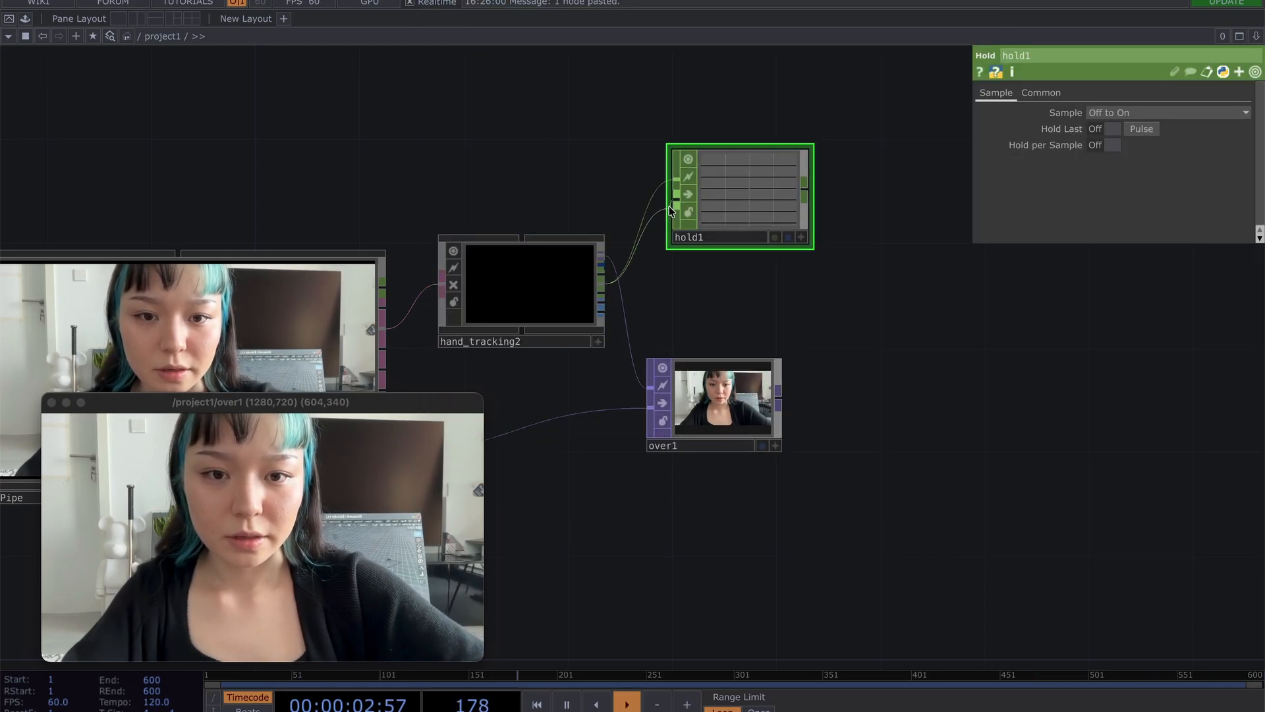
left_click(769, 211)
left_click(1120, 112)
left_click(1120, 143)
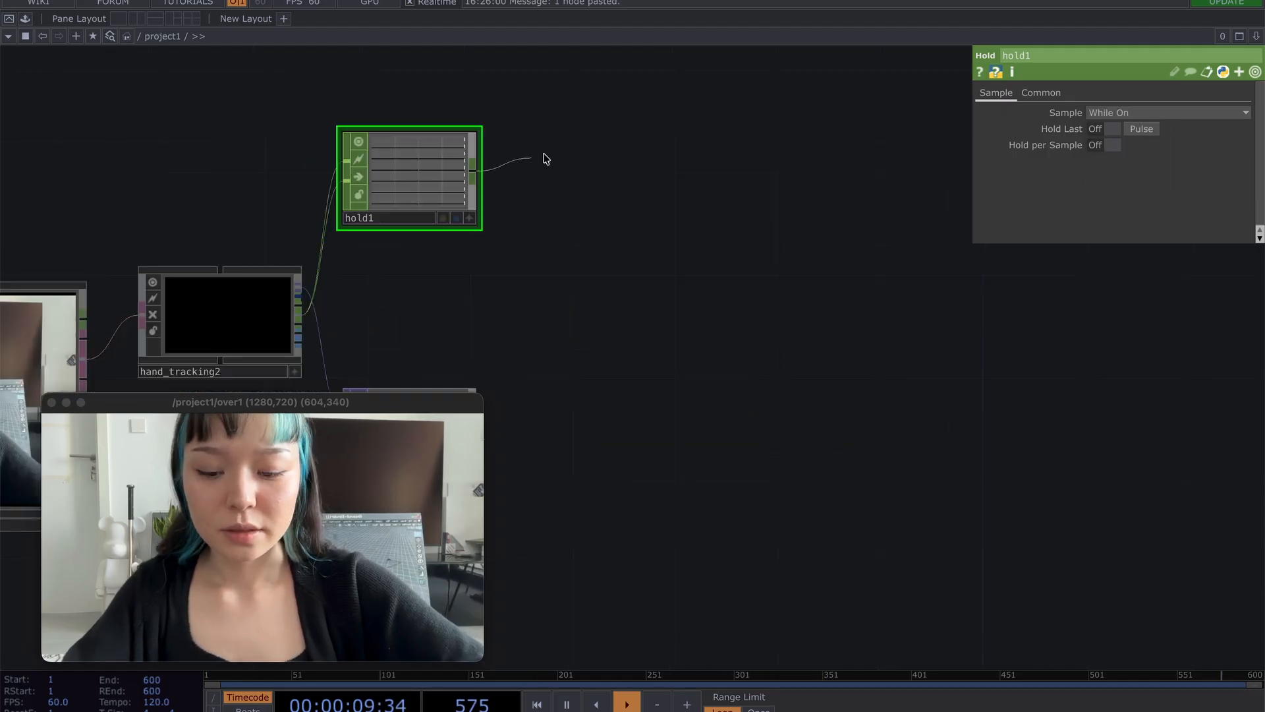
- Add a Select CHOP after hold1 and set its Channel Names to h1:pinch_midpoint:distance
key("Tab")
left_click(697, 253)
left_click(753, 258)
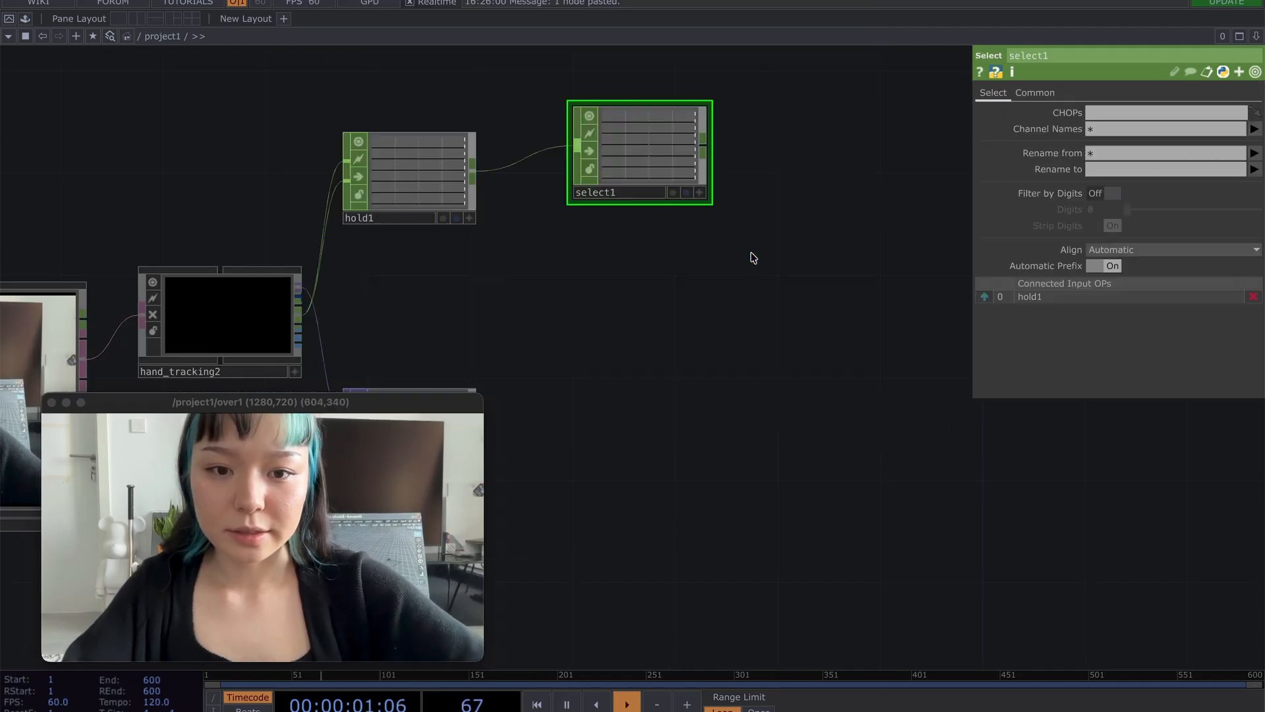
left_click(1254, 128)
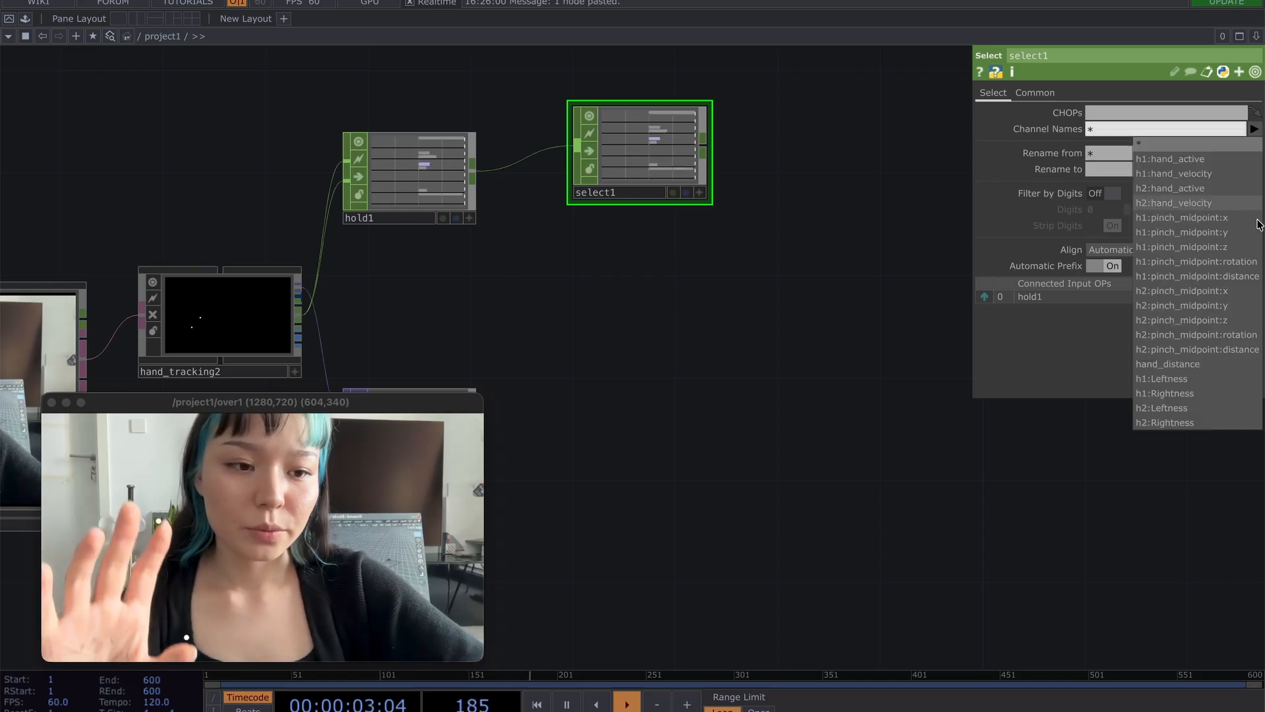
left_click(1255, 277)
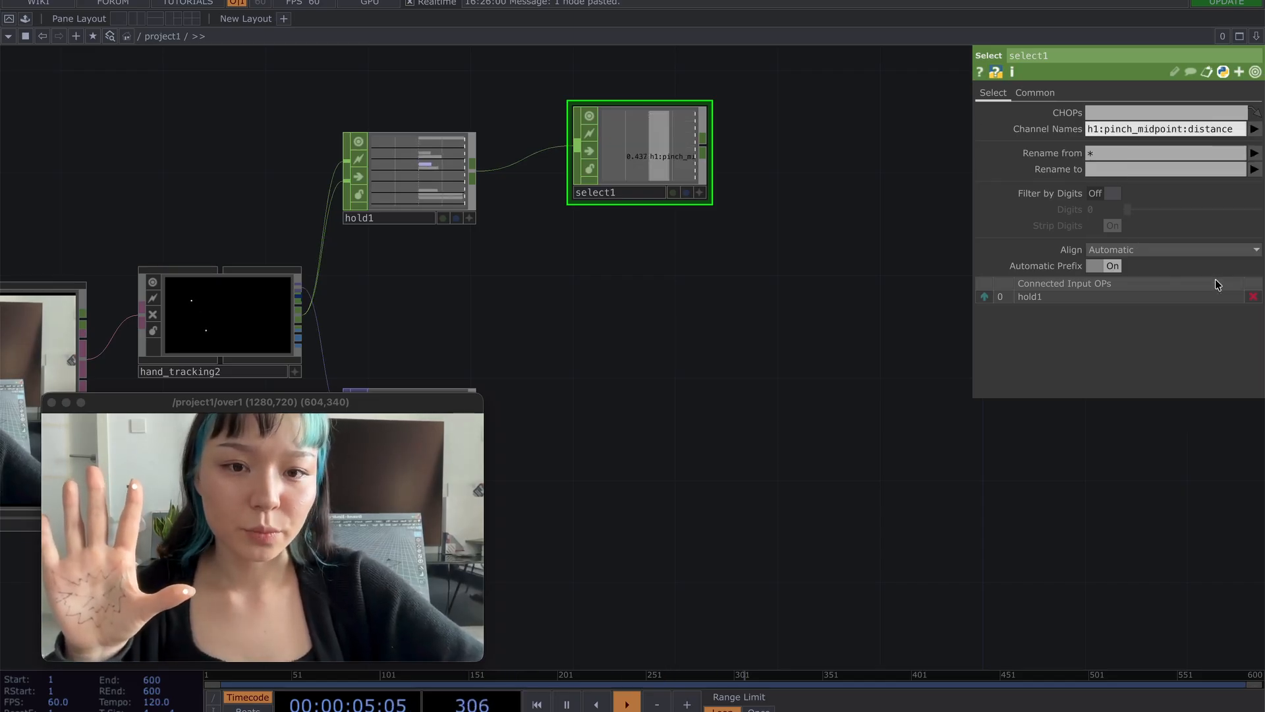
- Extend the chain after select1 with a Math CHOP, a Limit CHOP and a Null CHOP
scroll(803, 256, "up", 1)
left_click_drag(803, 256, 728, 320)
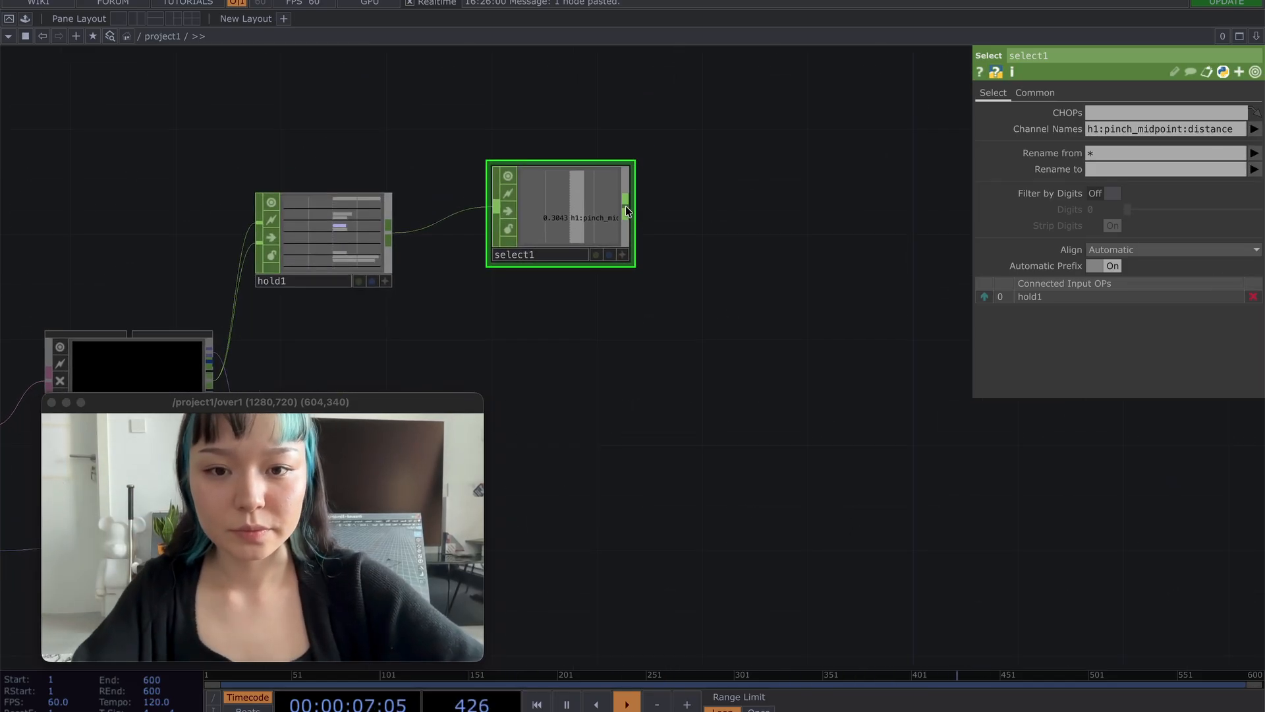
type("math")
left_click_drag(626, 207, 725, 215)
left_click(775, 59)
left_click(814, 207)
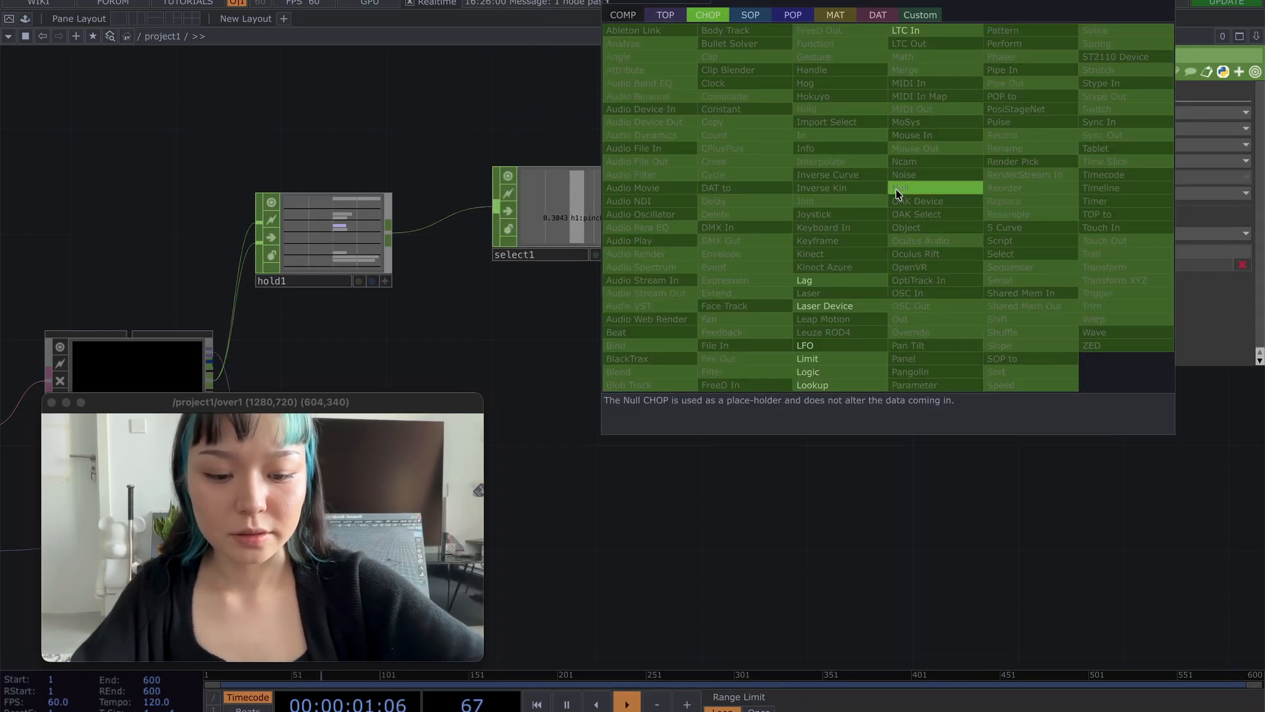
left_click(824, 360)
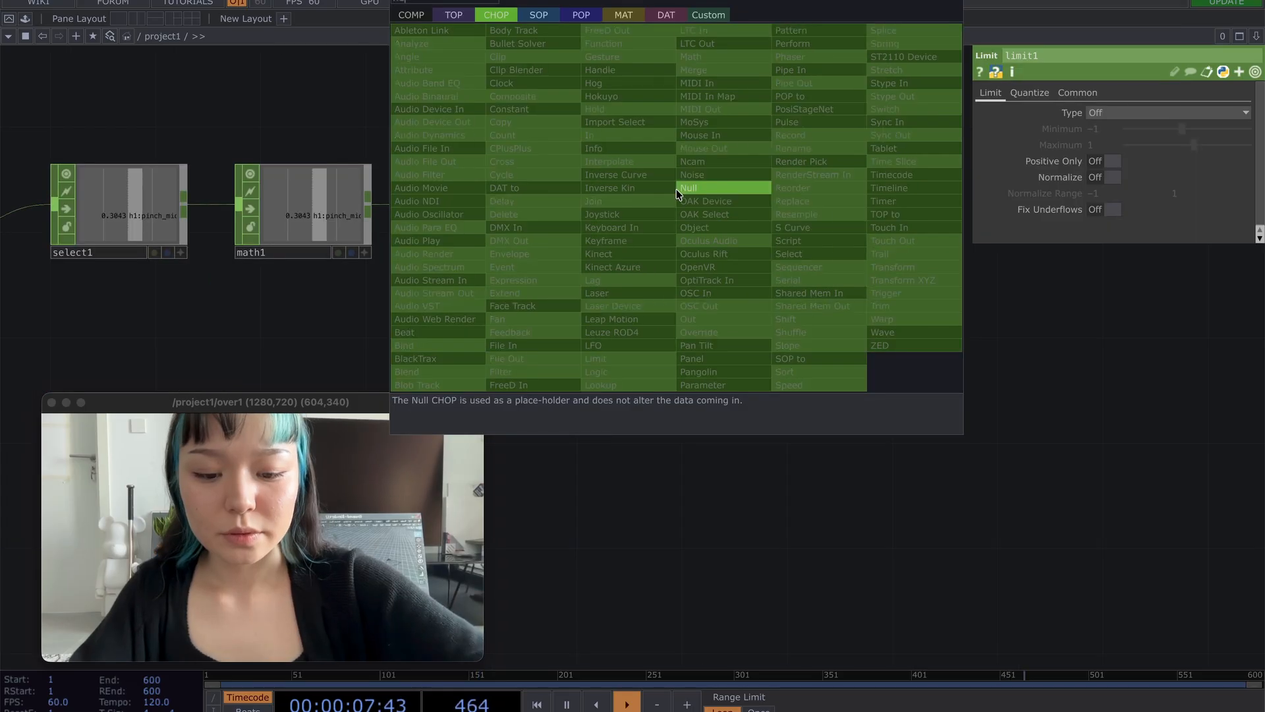
left_click(686, 190)
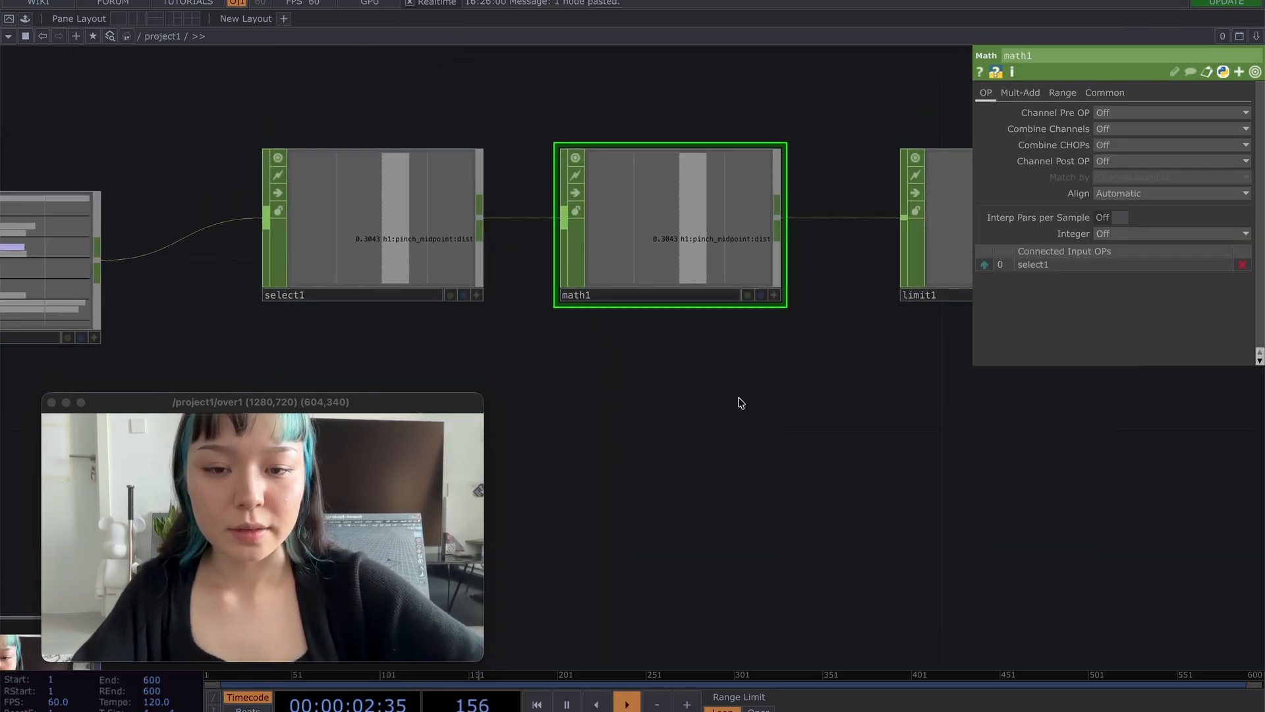
- Set math1's From Range to 0.05 and 0.5
scroll(740, 399, "up", 4)
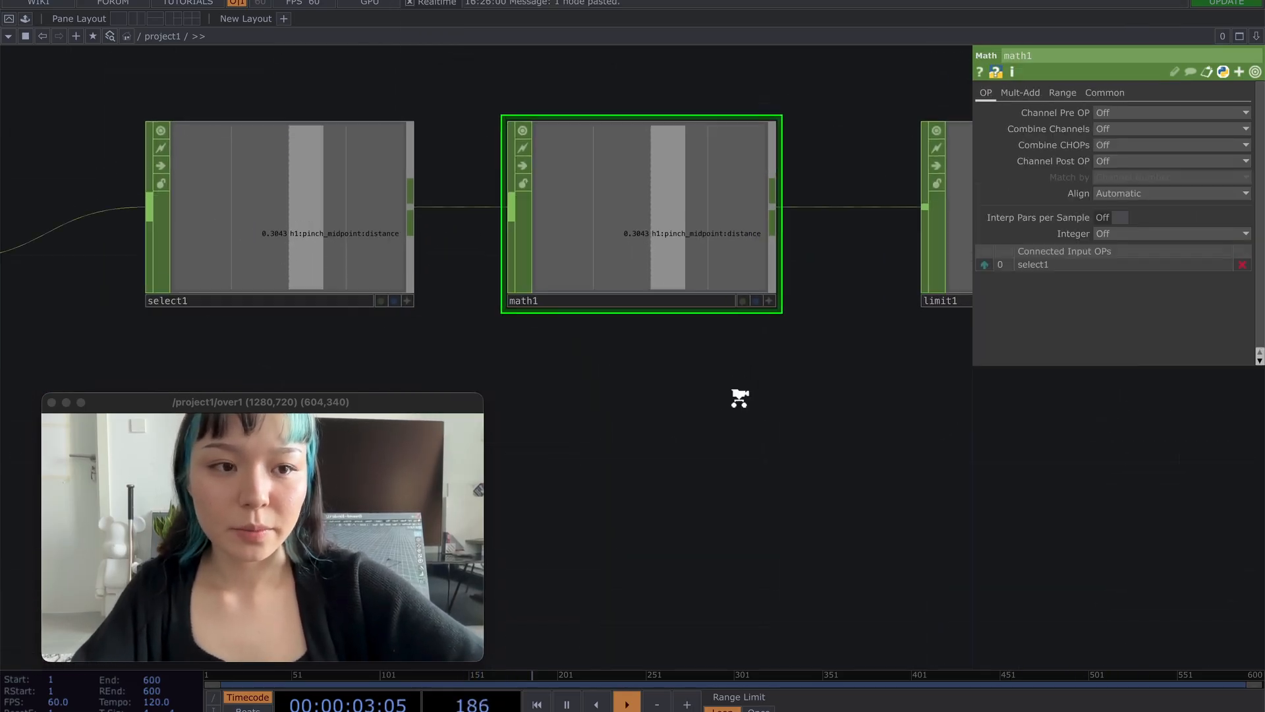
left_click(1062, 92)
scroll(889, 454, "down", 1)
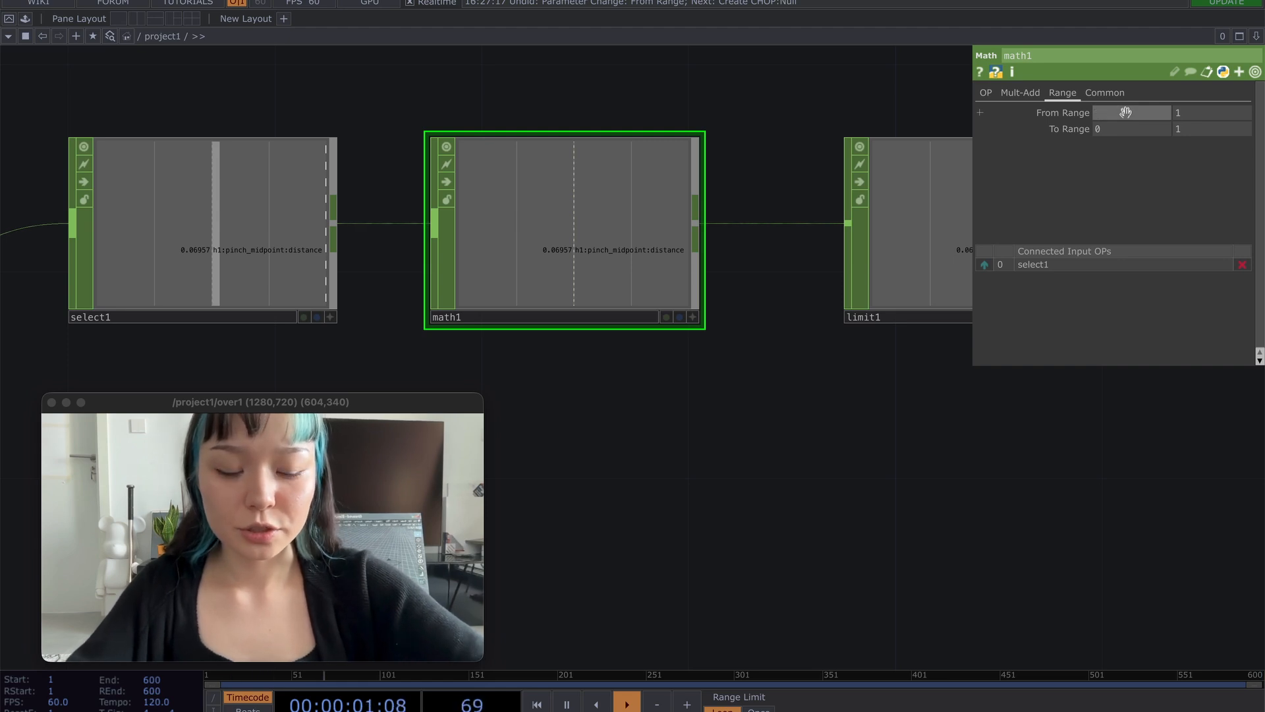
type("0.05")
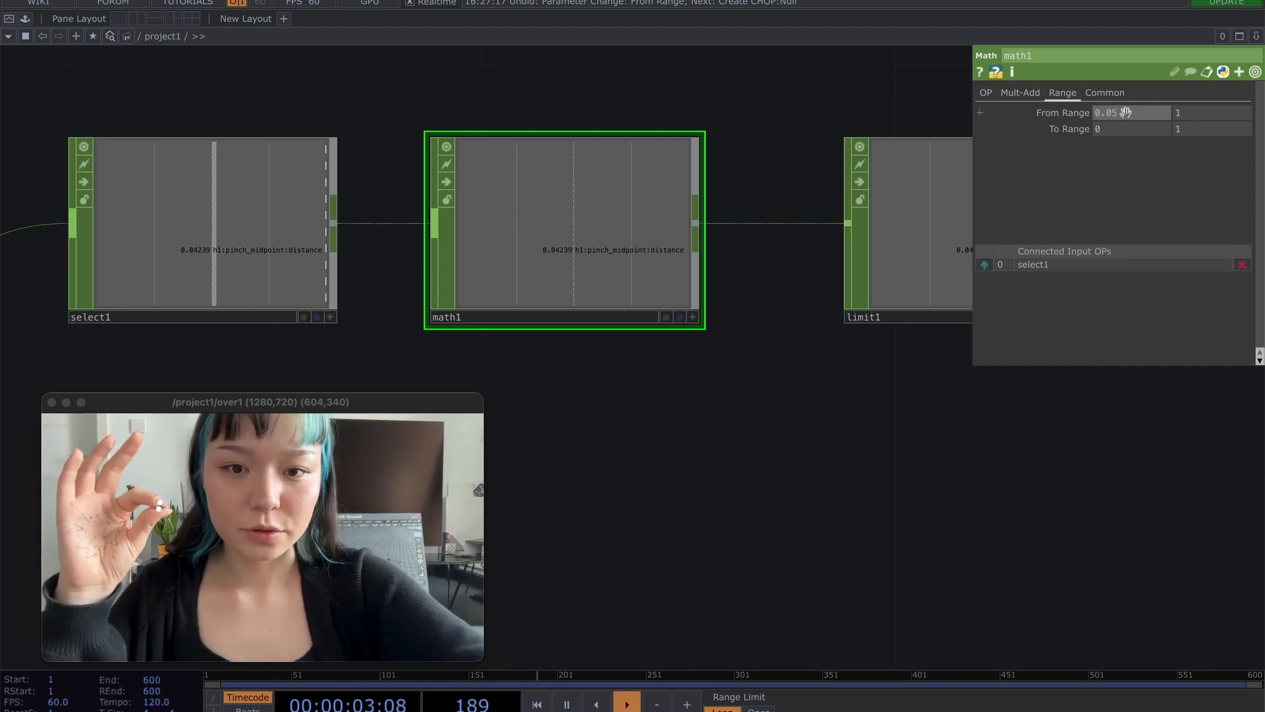
key("Return")
left_click(1196, 115)
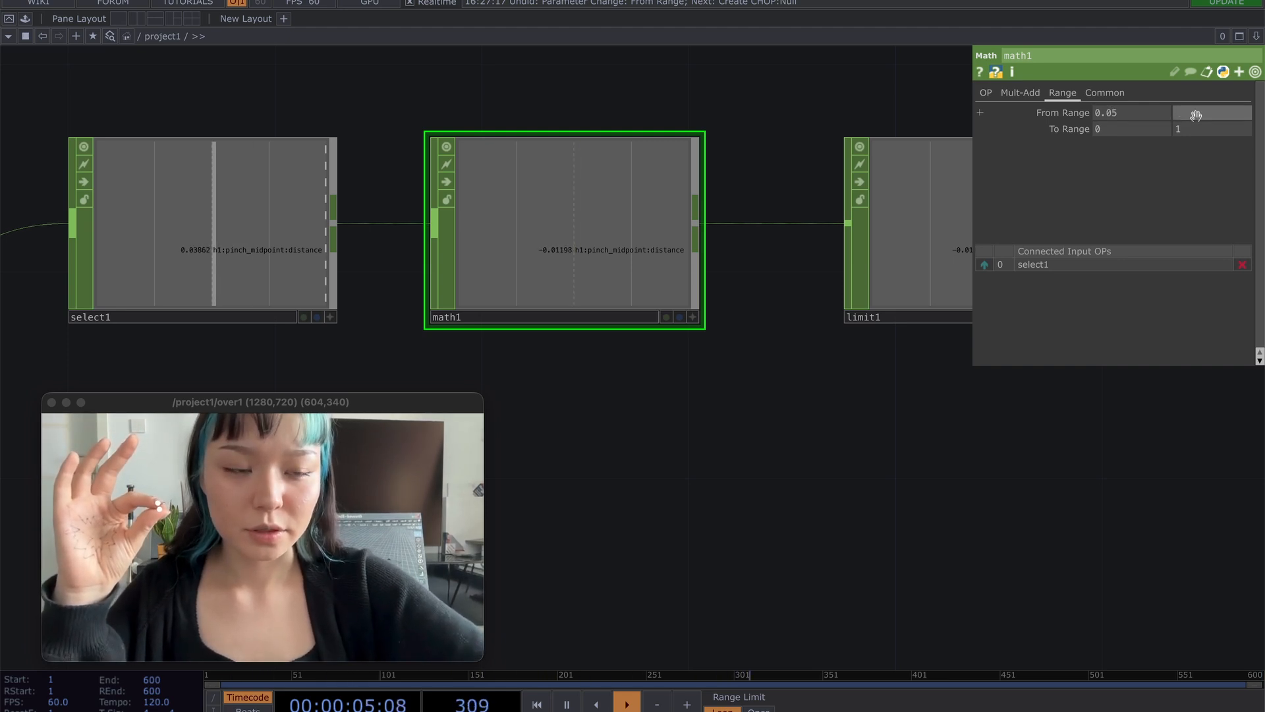
type("0.5")
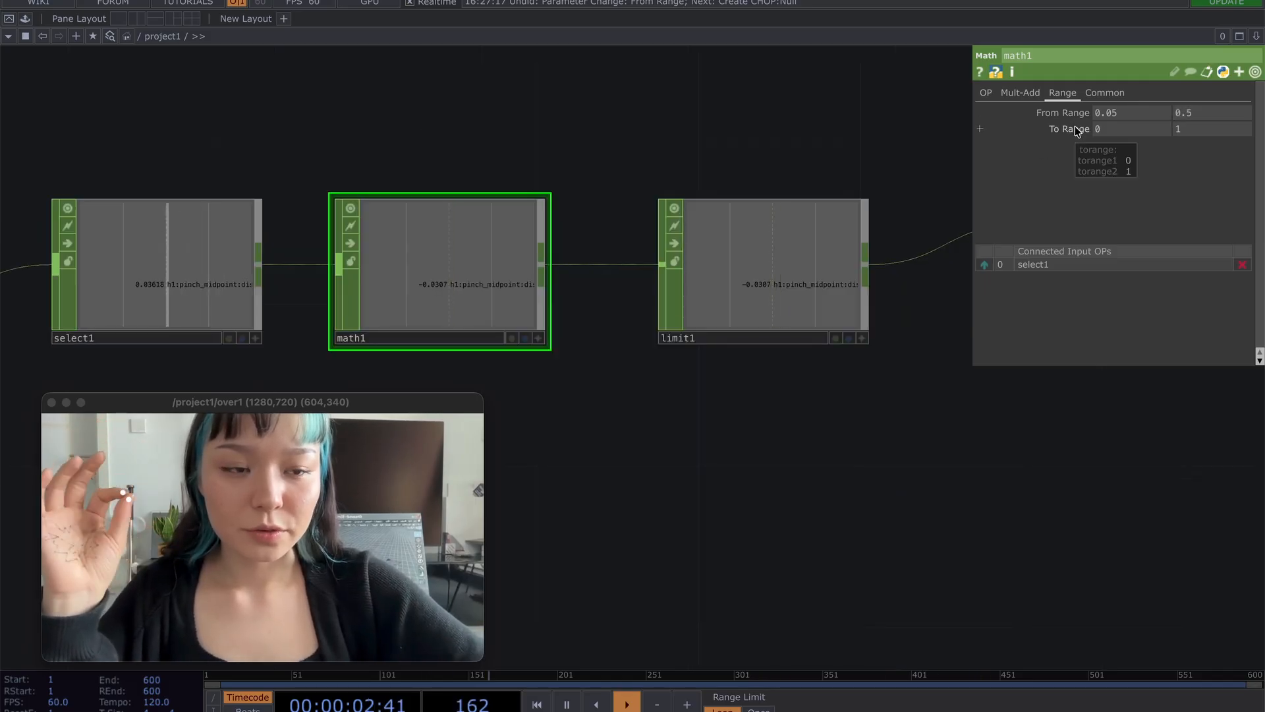
- Set limit1's Type to Clamp and reference its Minimum and Maximum to math1's torange1 and torange2
left_click(1077, 130)
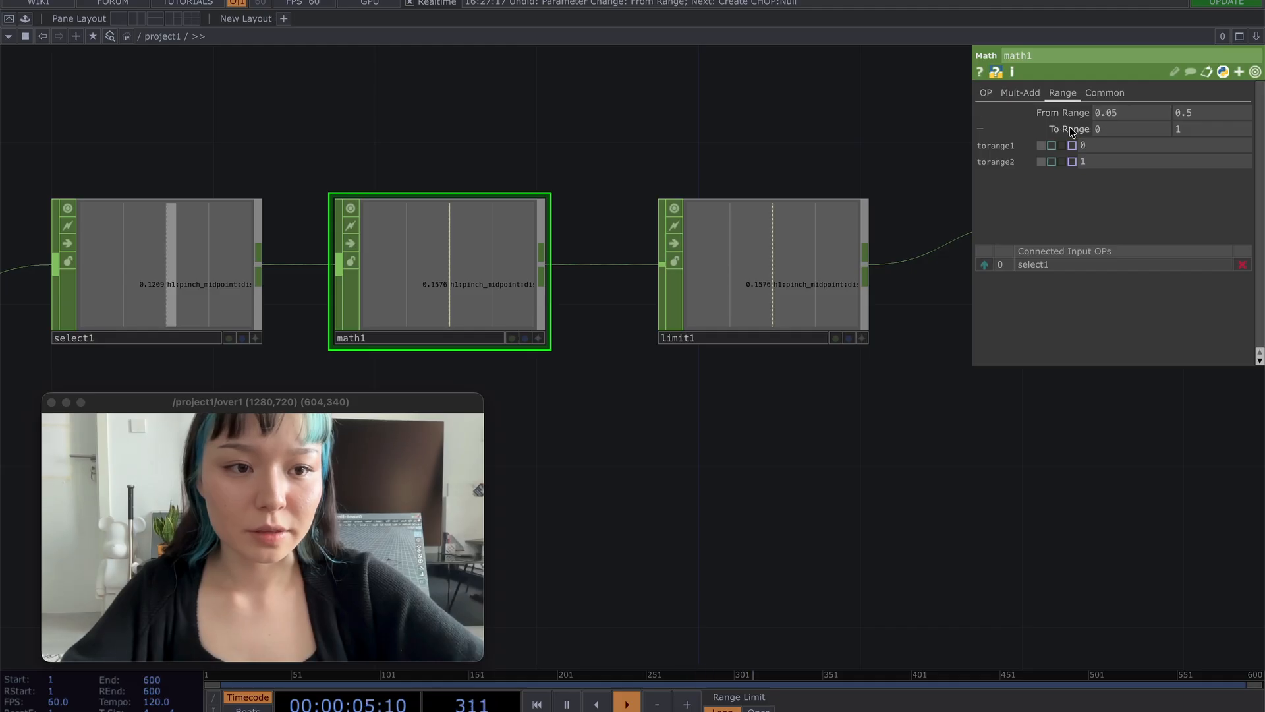
left_click(697, 310)
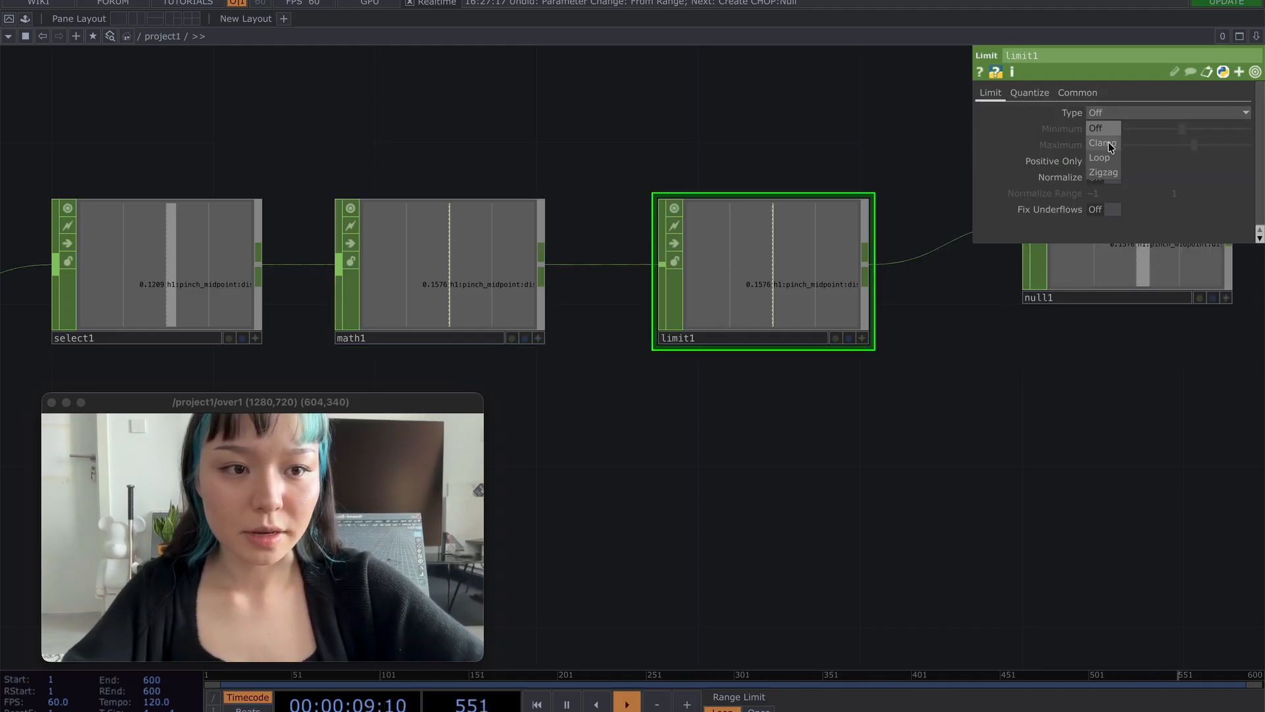
left_click(1103, 143)
left_click(466, 275)
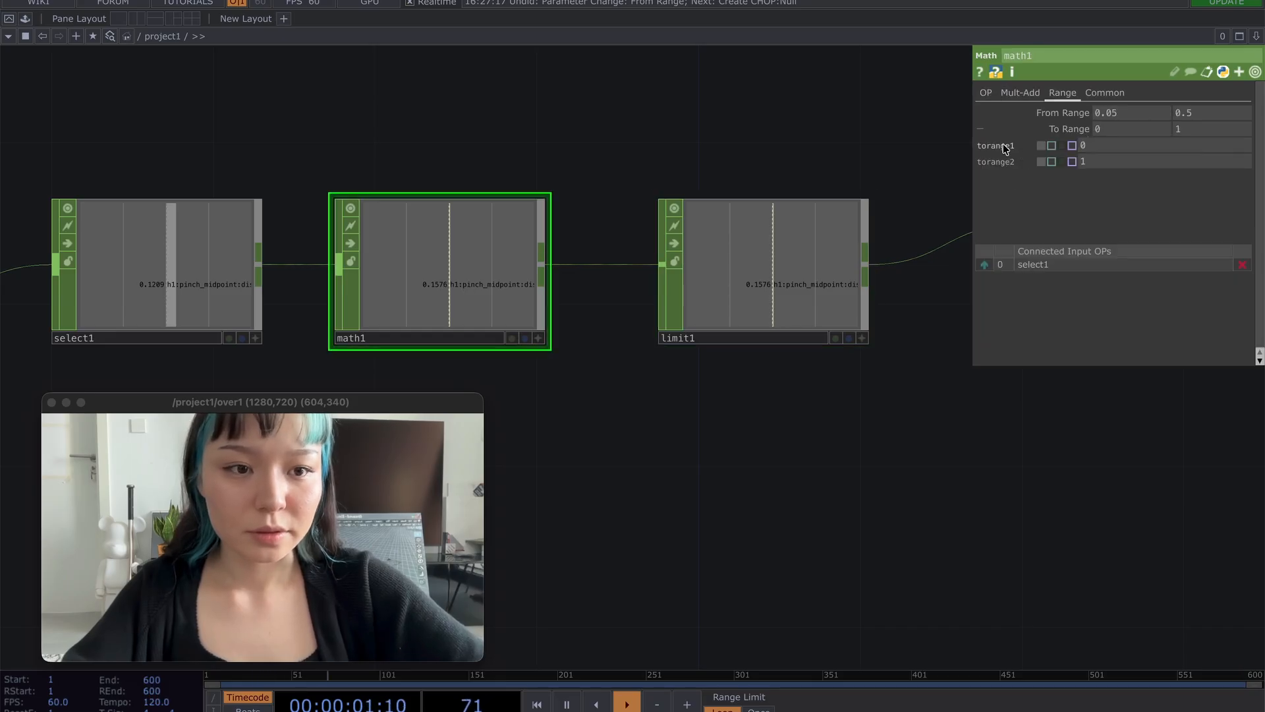
left_click(733, 289)
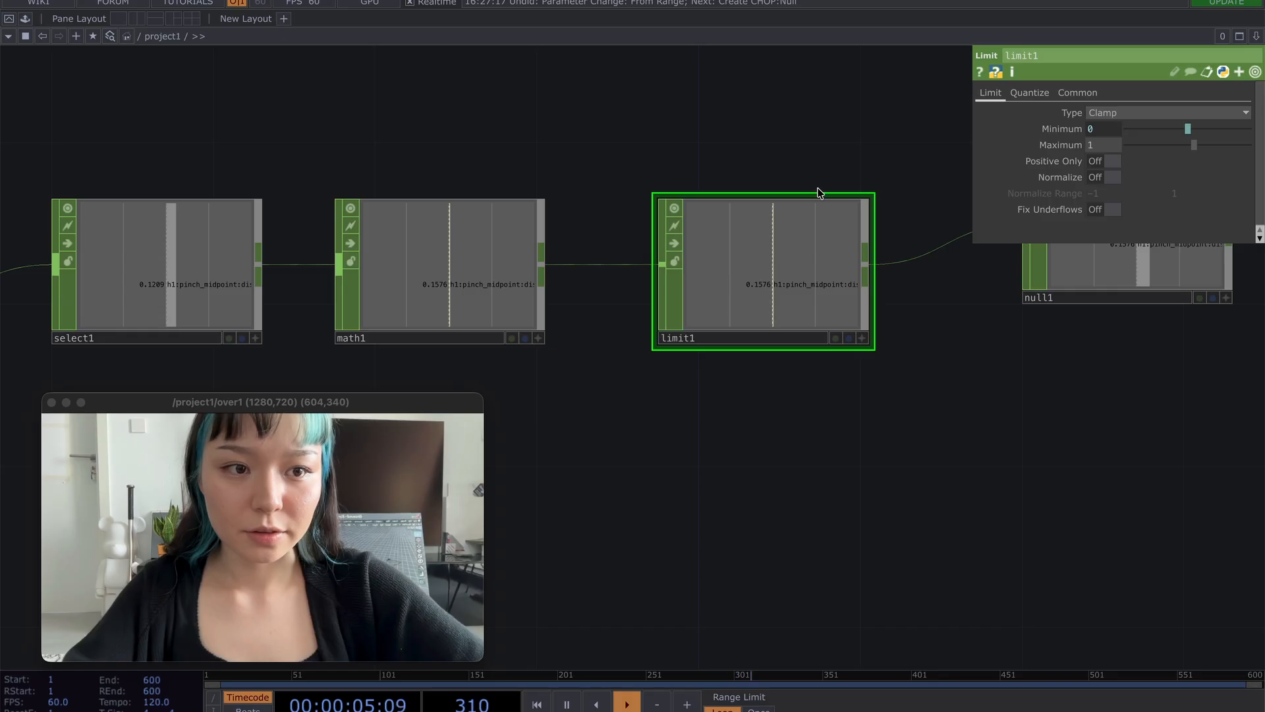
left_click(441, 274)
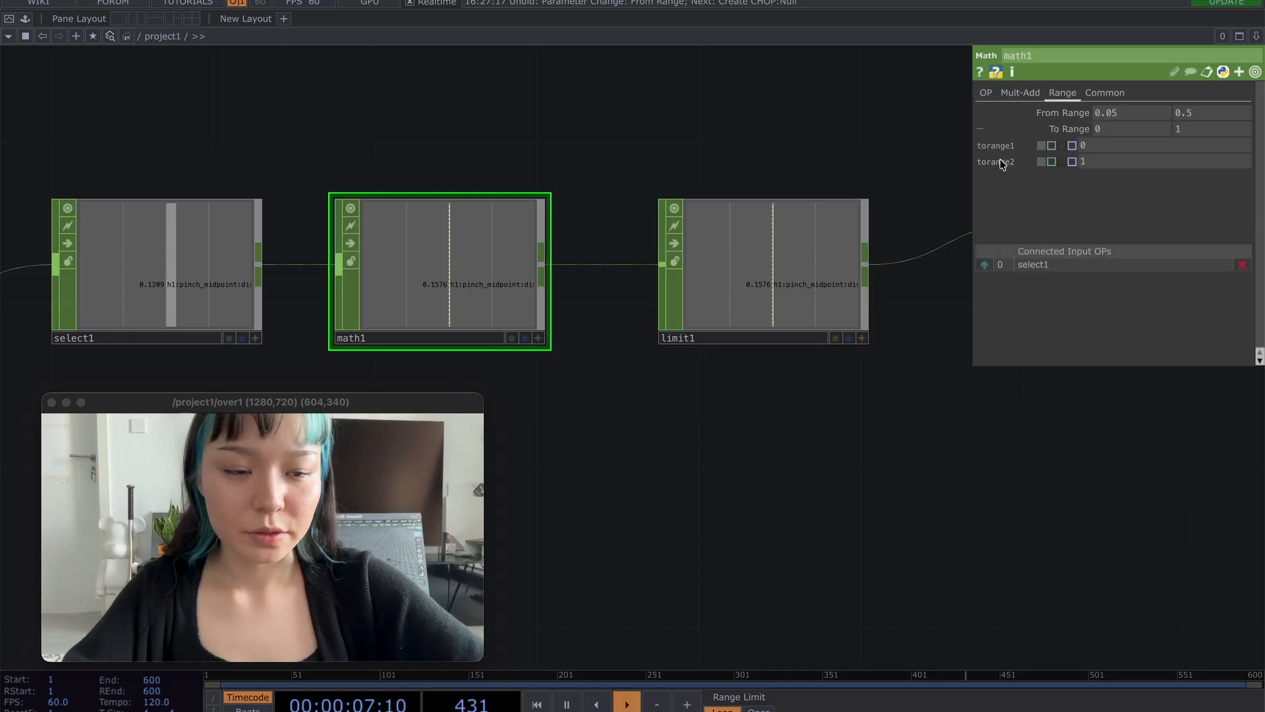
left_click(724, 302)
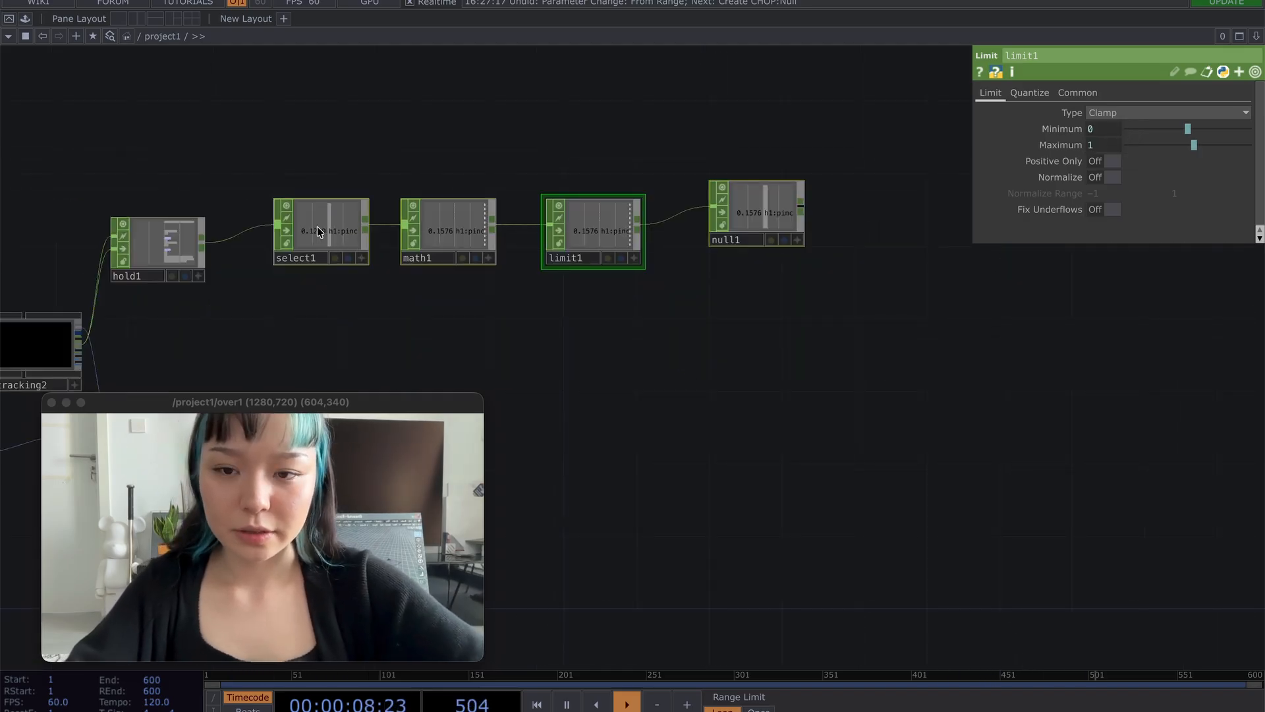
- Duplicate the select1-to-null1 chain below, fed by hold1, and point limit2's expressions to op('math2').par.torange1 for Minimum and op('math2').par.torange2 for Maximum
scroll(318, 227, "down", 2)
key("ctrl+v")
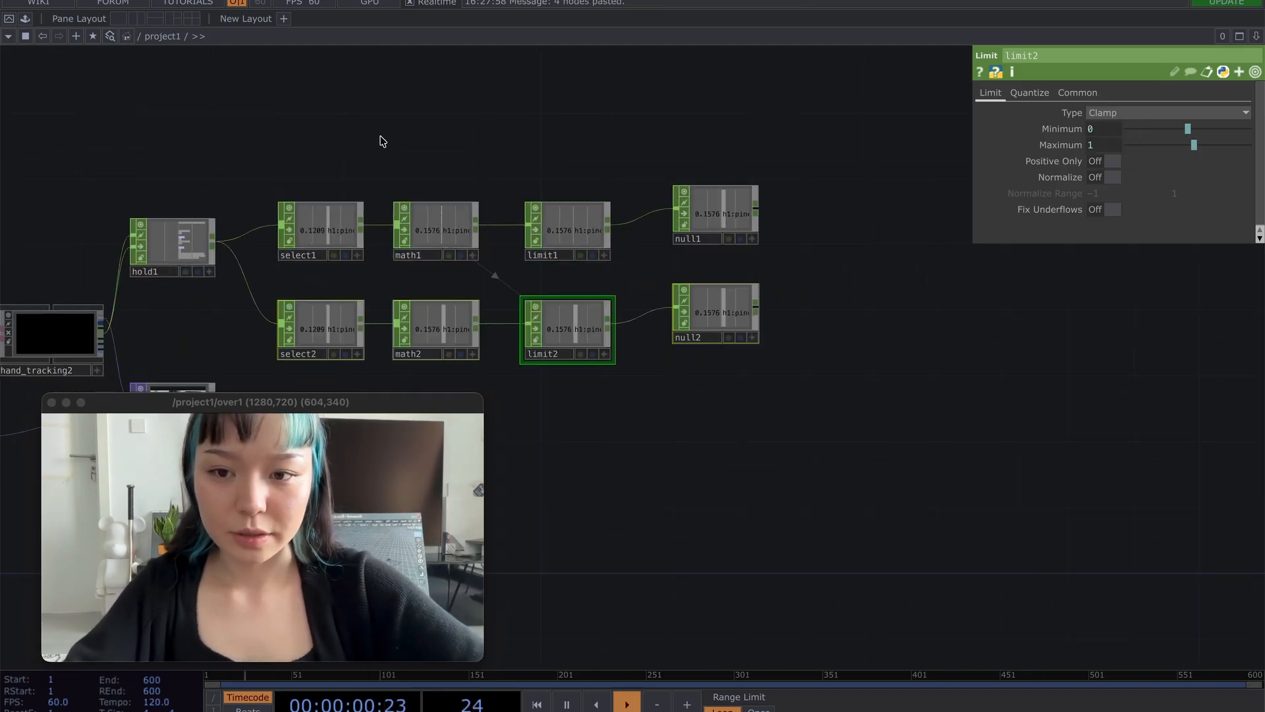
scroll(381, 134, "up", 1)
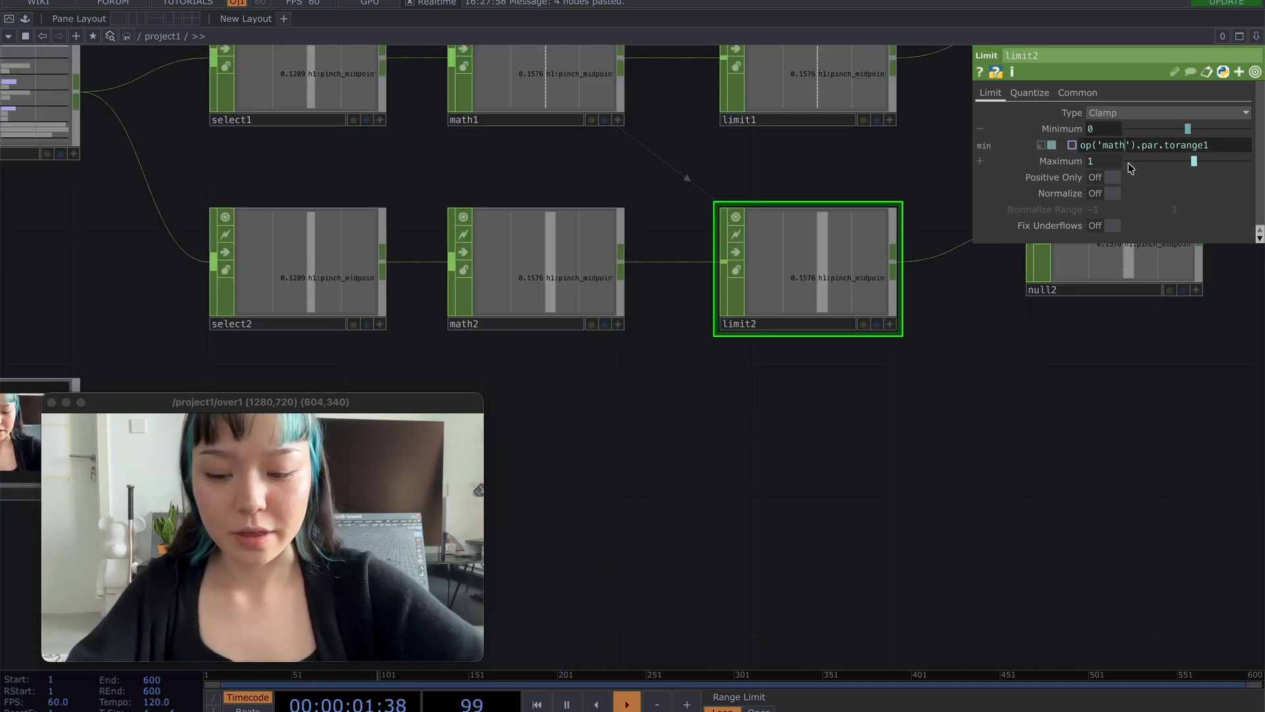
left_click(1063, 162)
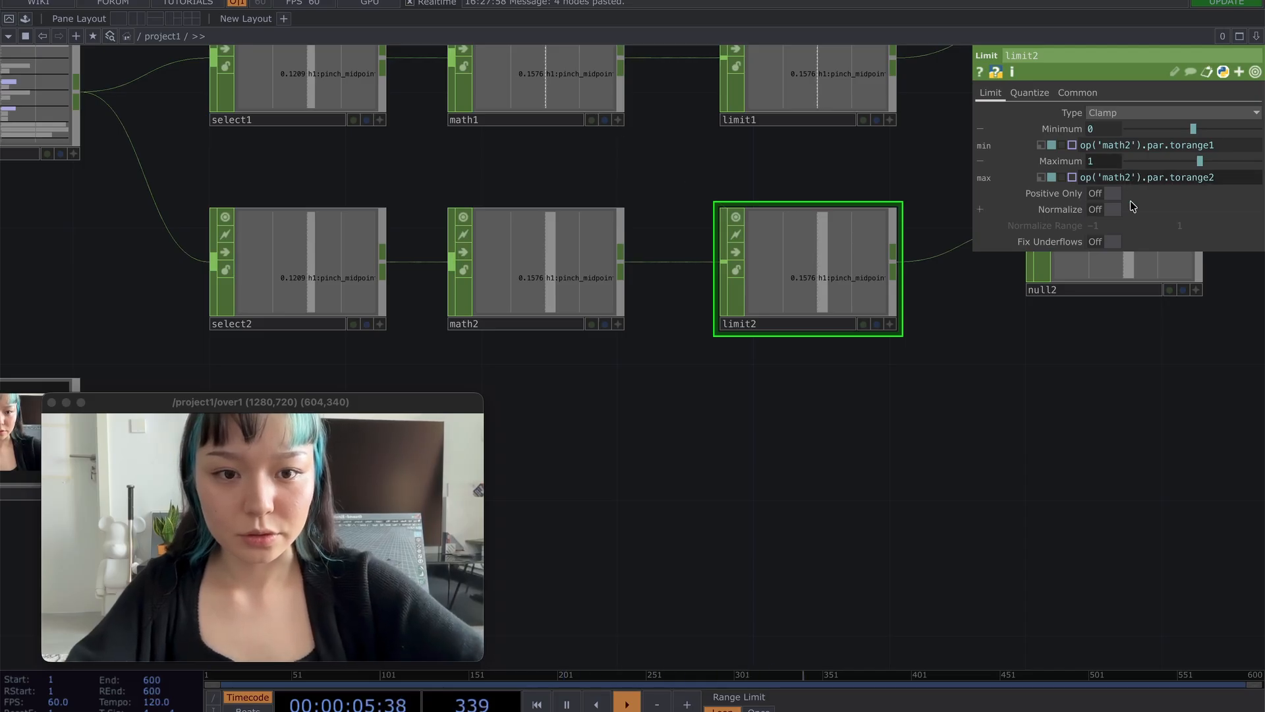
scroll(763, 343, "down", 4)
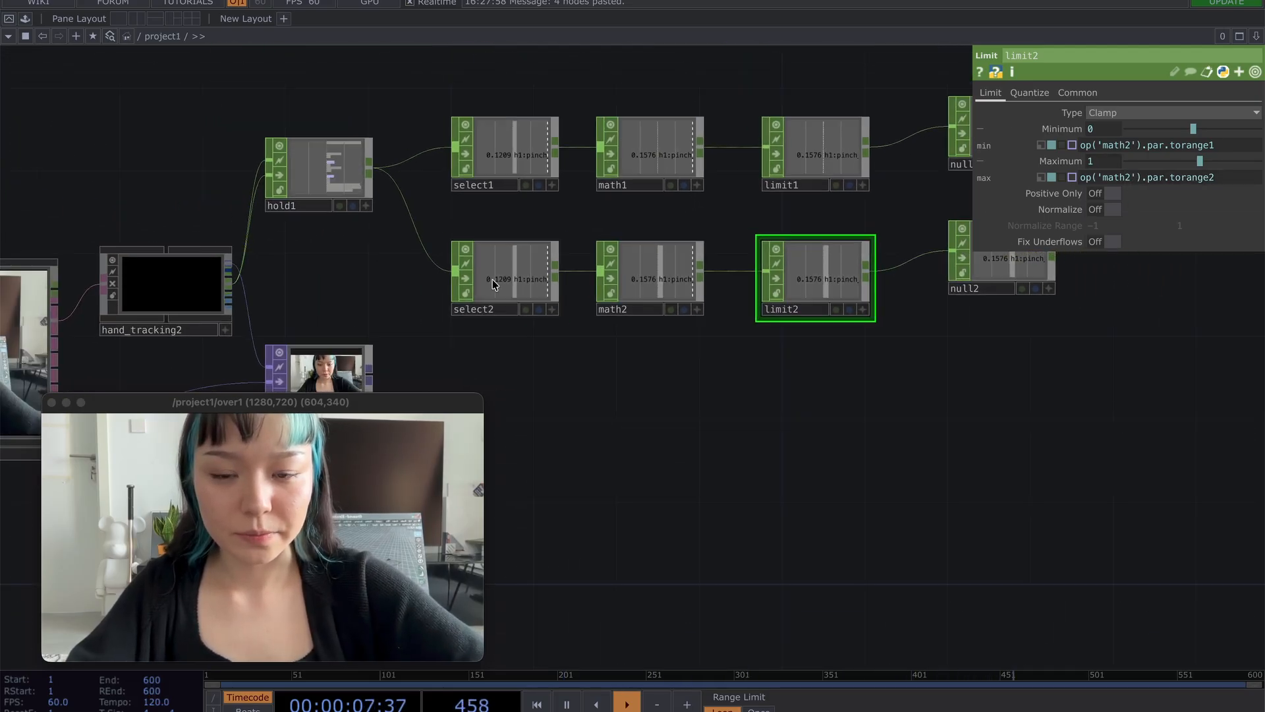
- Change select2's Channel Names to h2:pinch_midpoint:distance
left_click(495, 283)
scroll(509, 367, "up", 3)
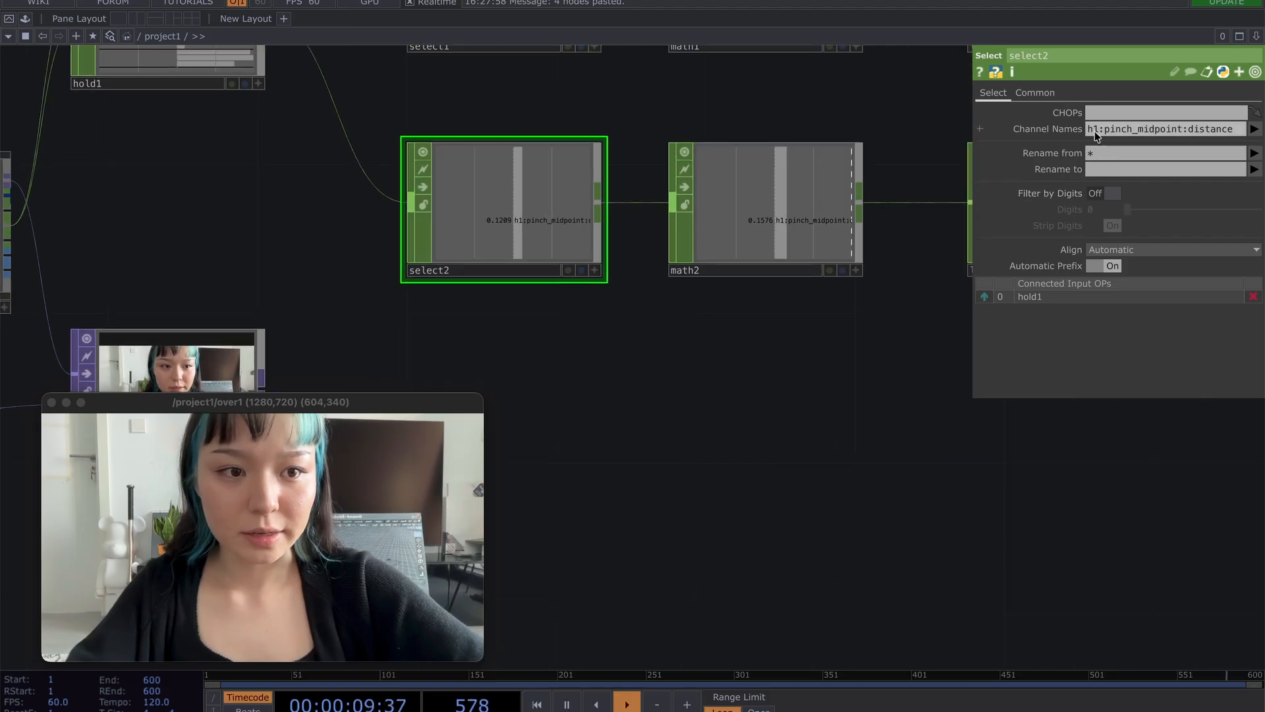
left_click(1097, 131)
key("BackSpace")
type("2")
key("Return")
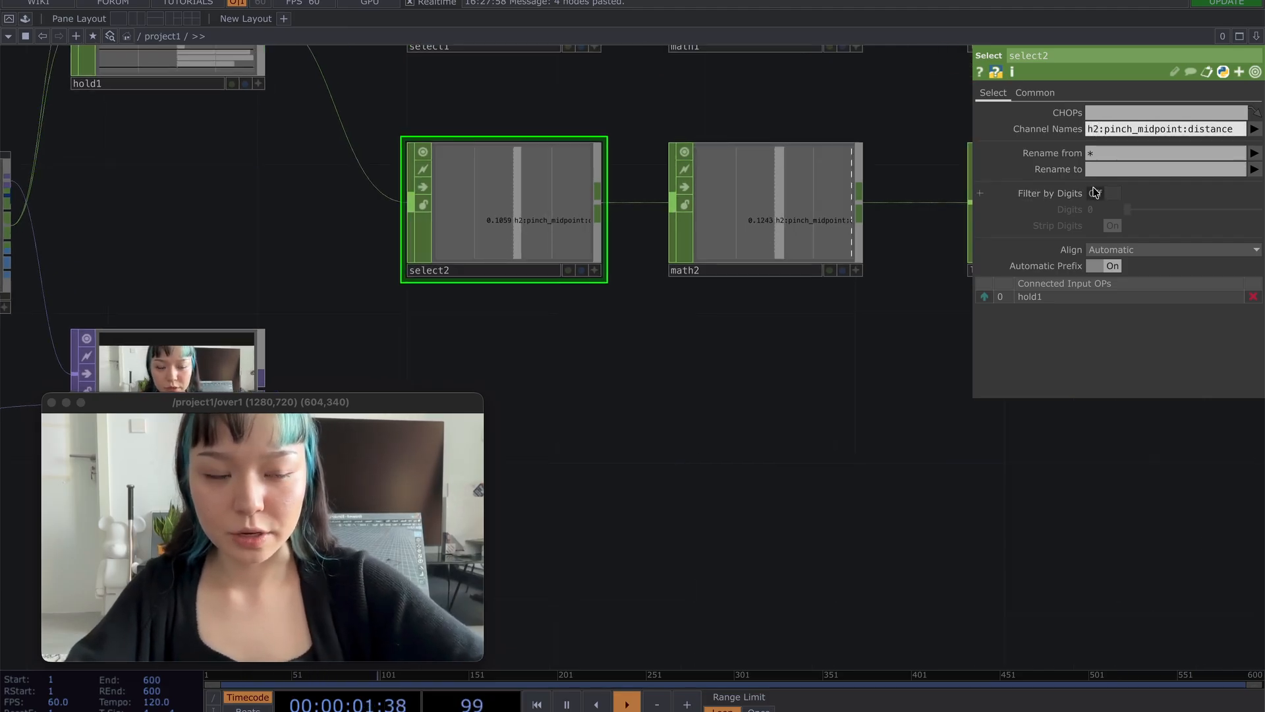
- Insert a Count CHOP on the wire between limit1 and null1
scroll(864, 494, "down", 5)
left_click_drag(1120, 472, 645, 493)
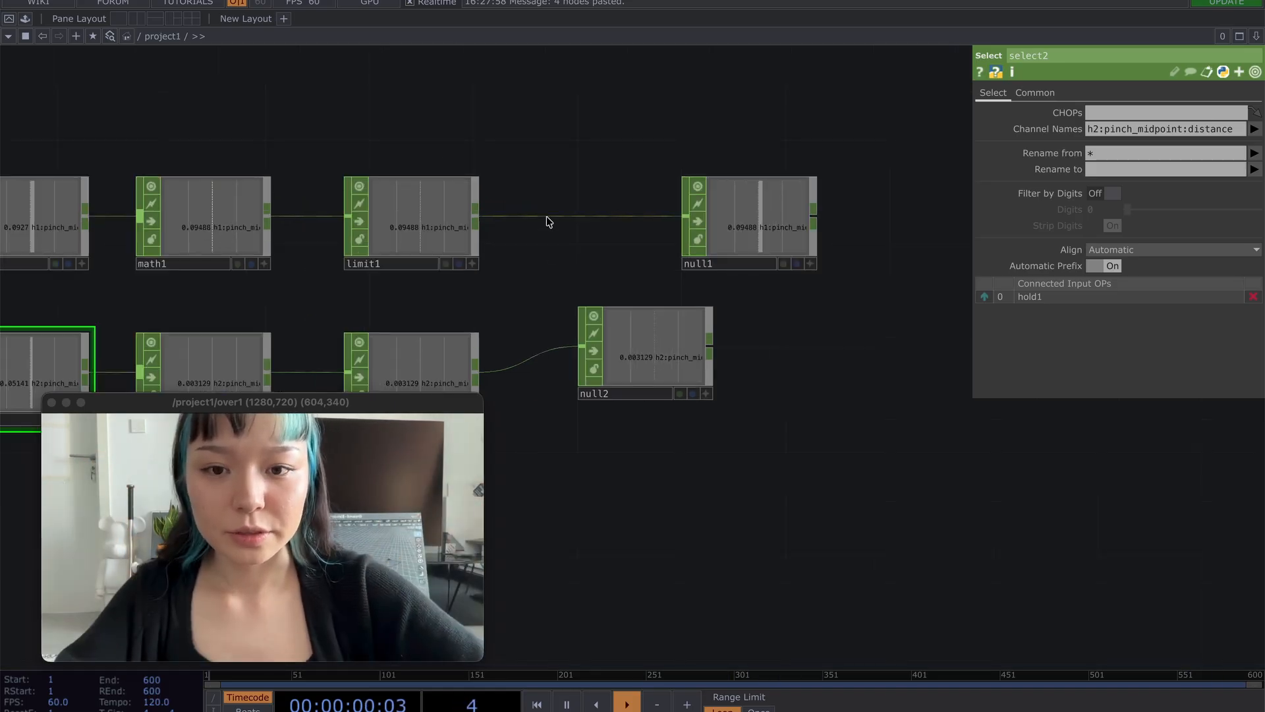
right_click(549, 222)
left_click(567, 205)
type("c")
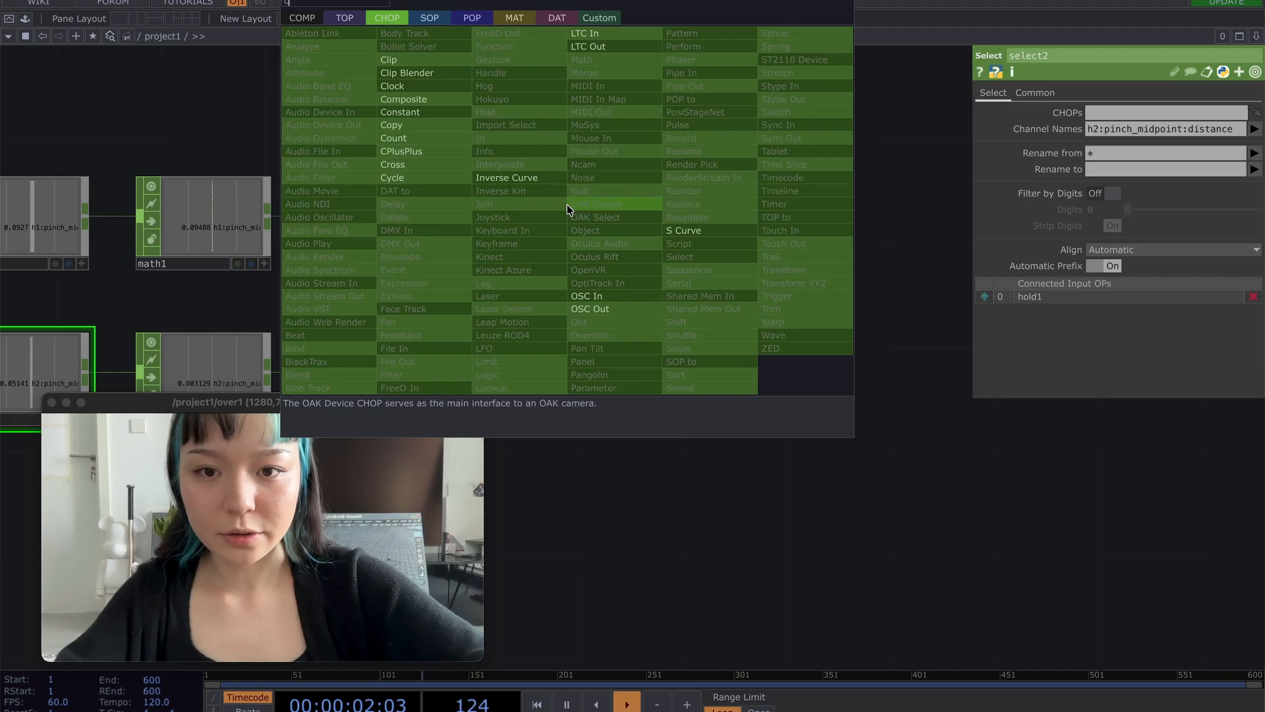
type("ou")
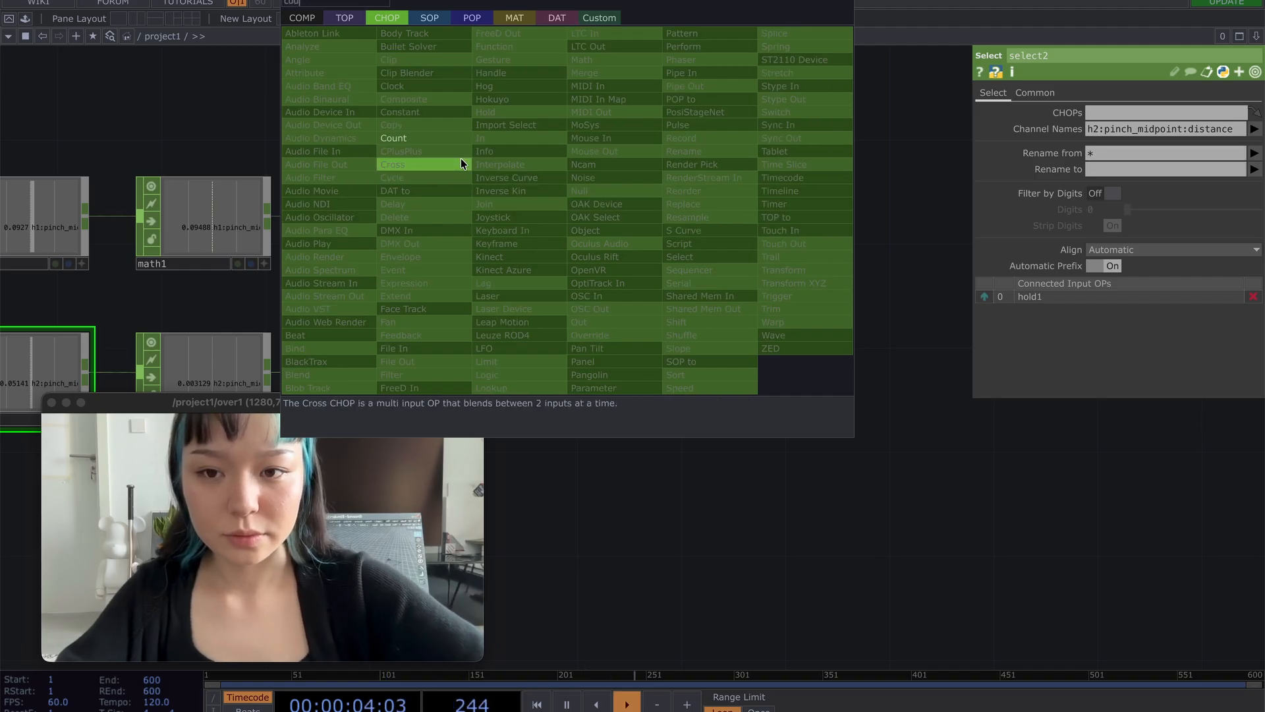
key("Return")
left_click(651, 195)
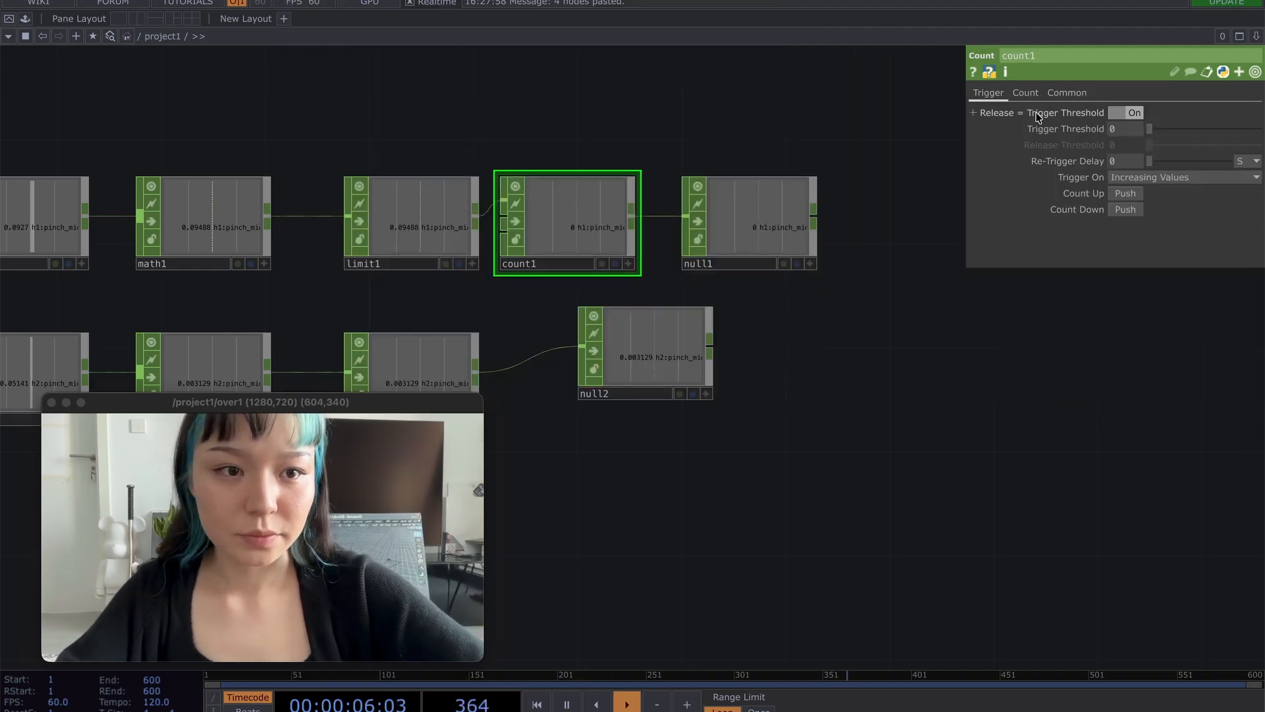
- Set count1's Limit to Clamp Min, Loop Max, with Limit Minimum 1 and Limit Maximum 3
left_click(1028, 94)
left_click(1141, 115)
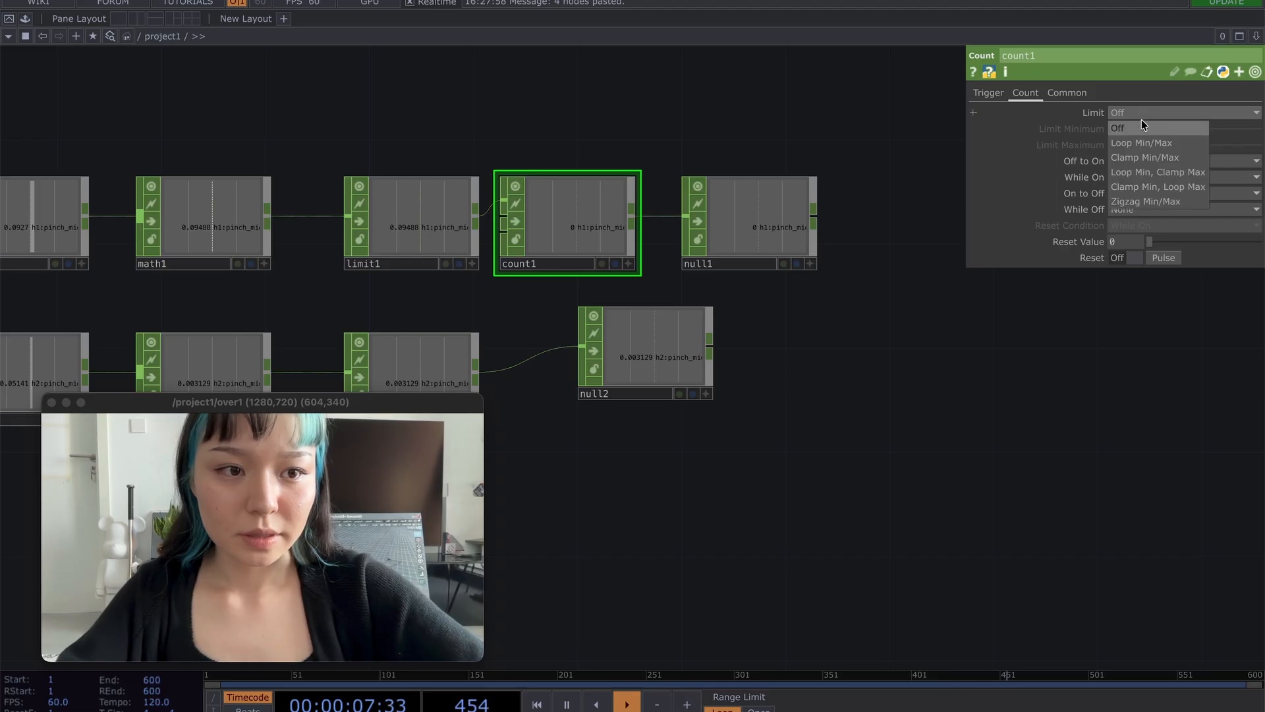
left_click(1176, 188)
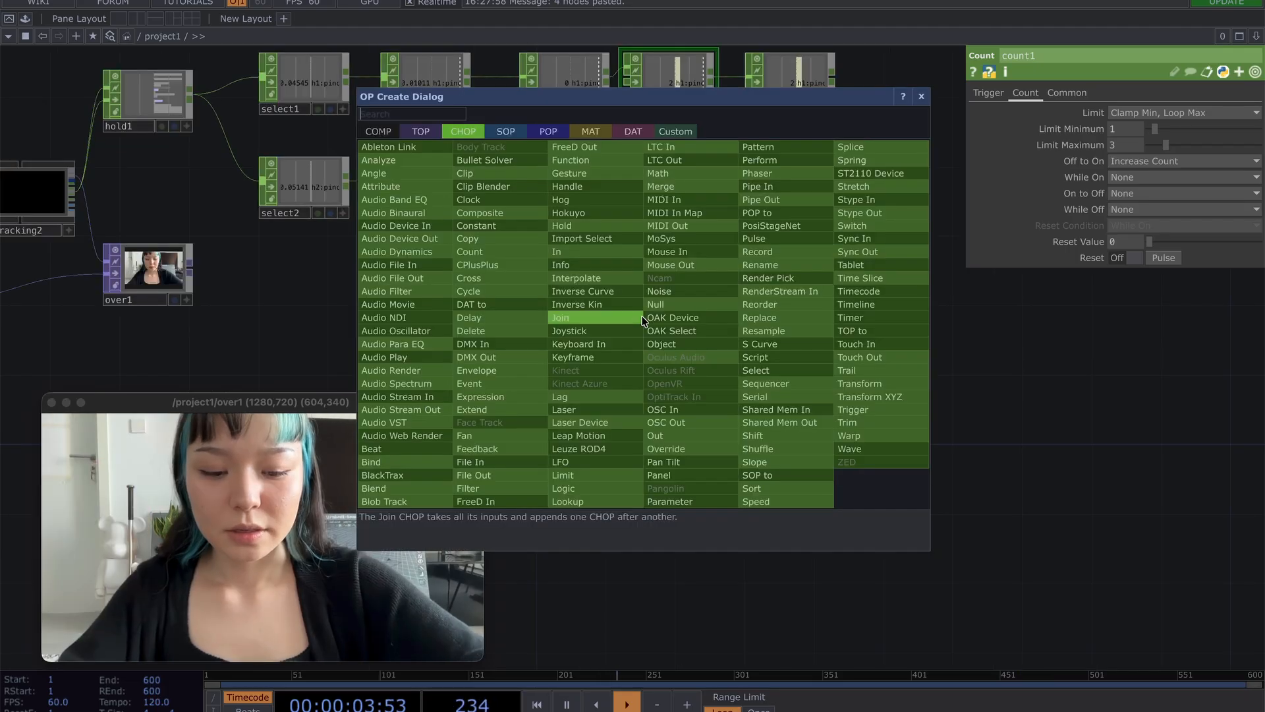
- Place a Constant CHOP in the empty area below limit2 and name its first channel car
left_click(475, 225)
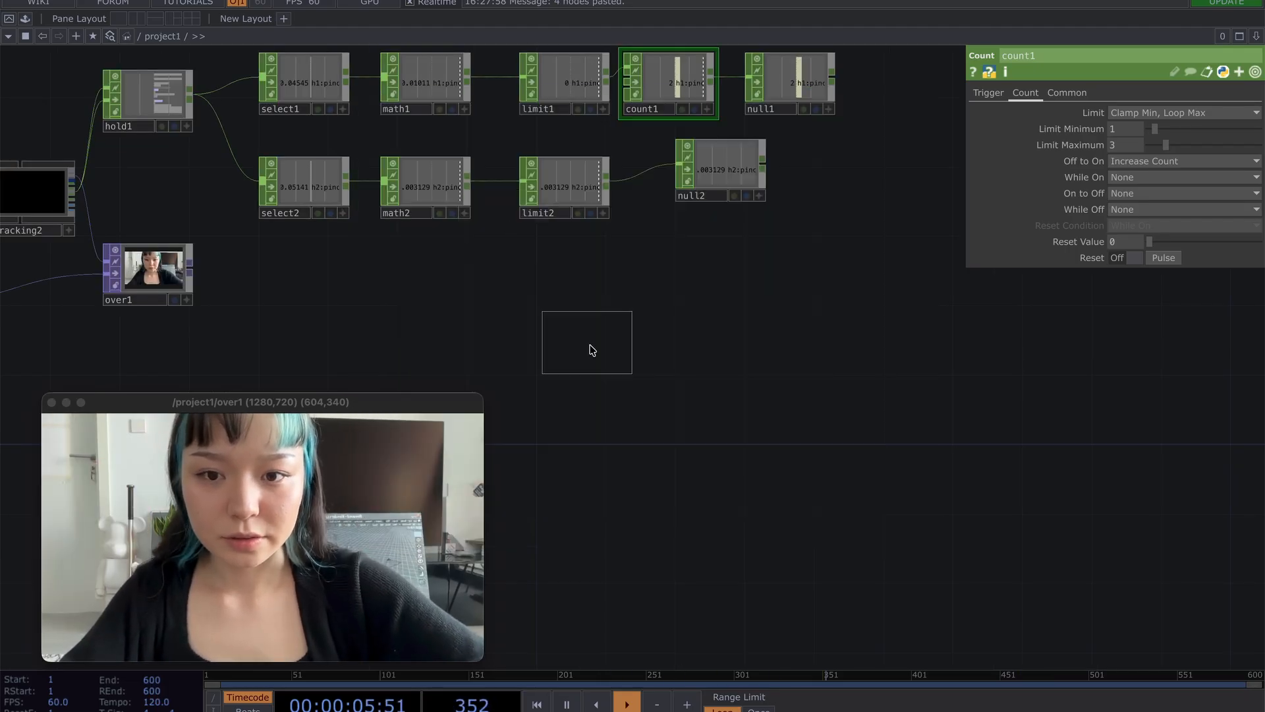
left_click(592, 349)
scroll(604, 349, "up", 2)
left_click(1146, 131)
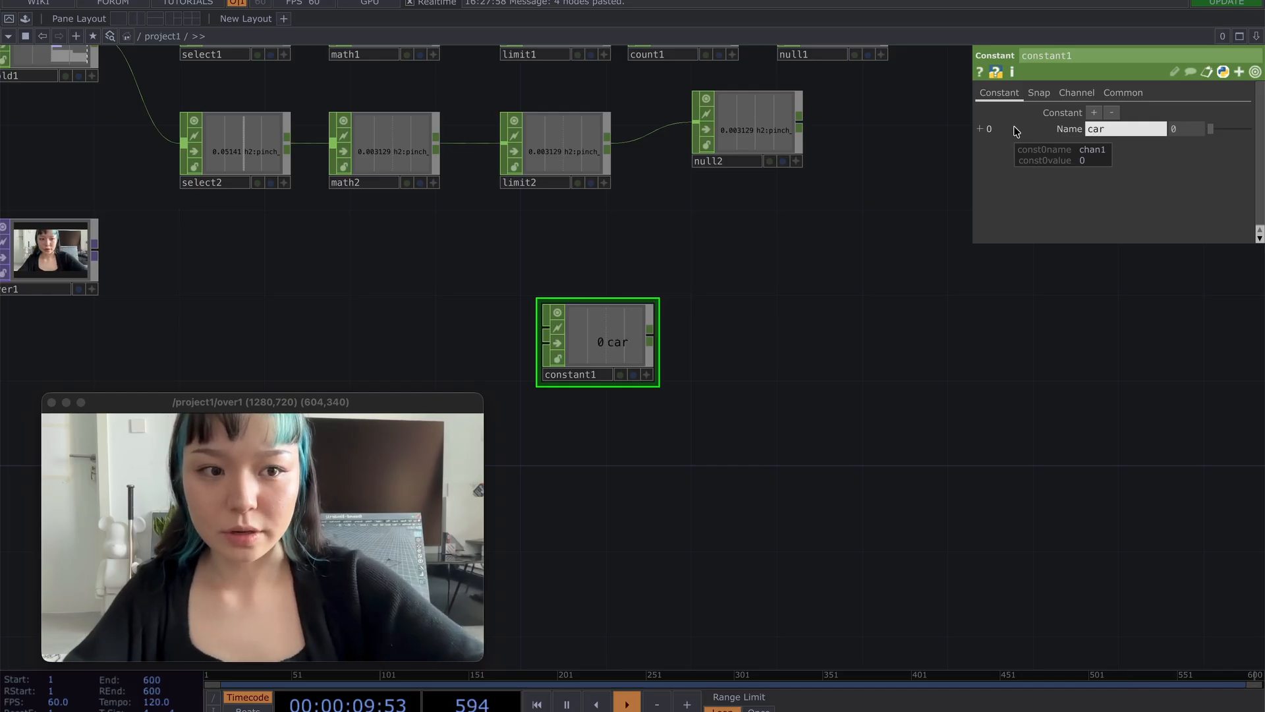
- Add a Null CHOP connected to constant1's output
left_click_drag(650, 340, 747, 332)
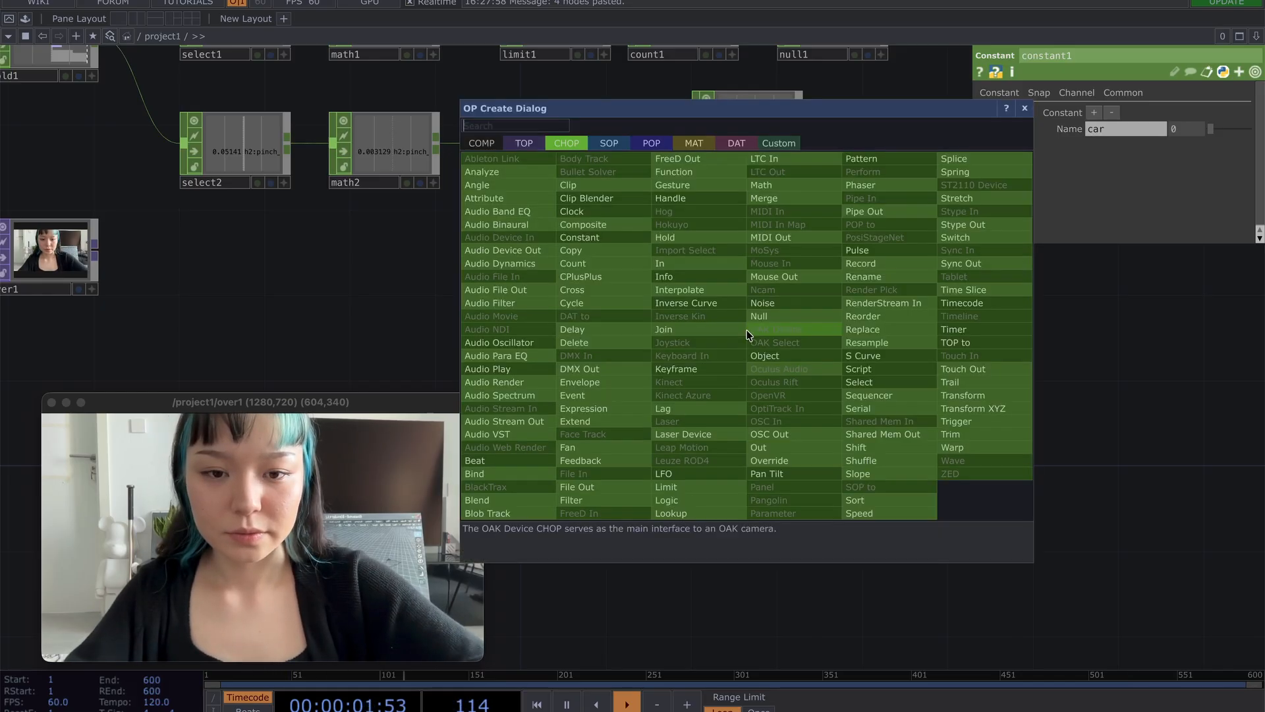
type("n")
left_click(760, 316)
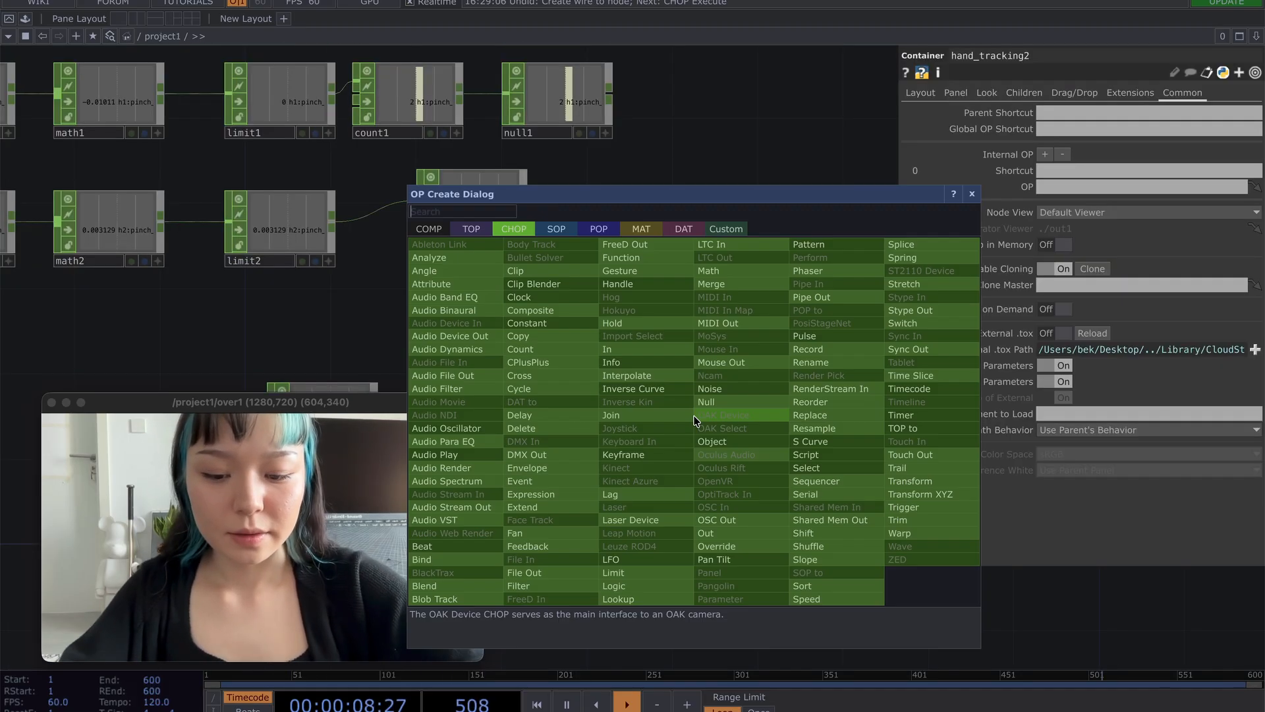
- Attach a CHOP Execute DAT to null3's output and another one to null1's output
left_click(683, 229)
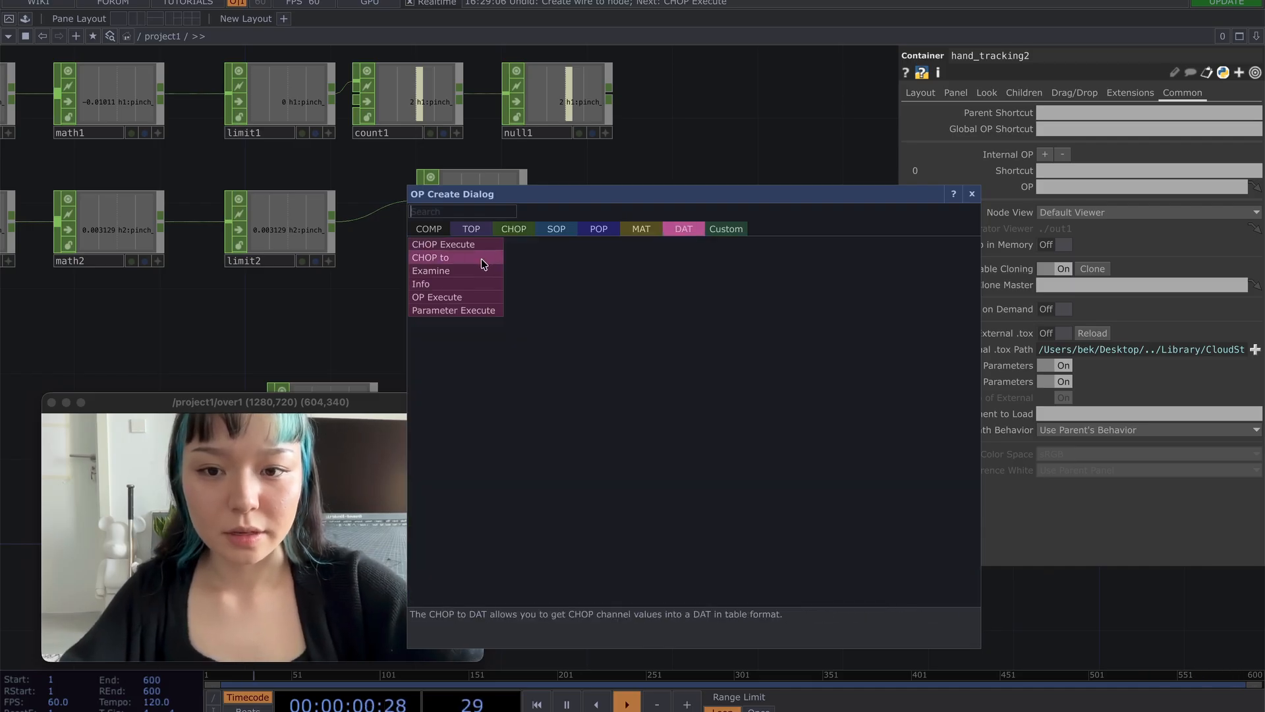
left_click(481, 259)
right_click(612, 91)
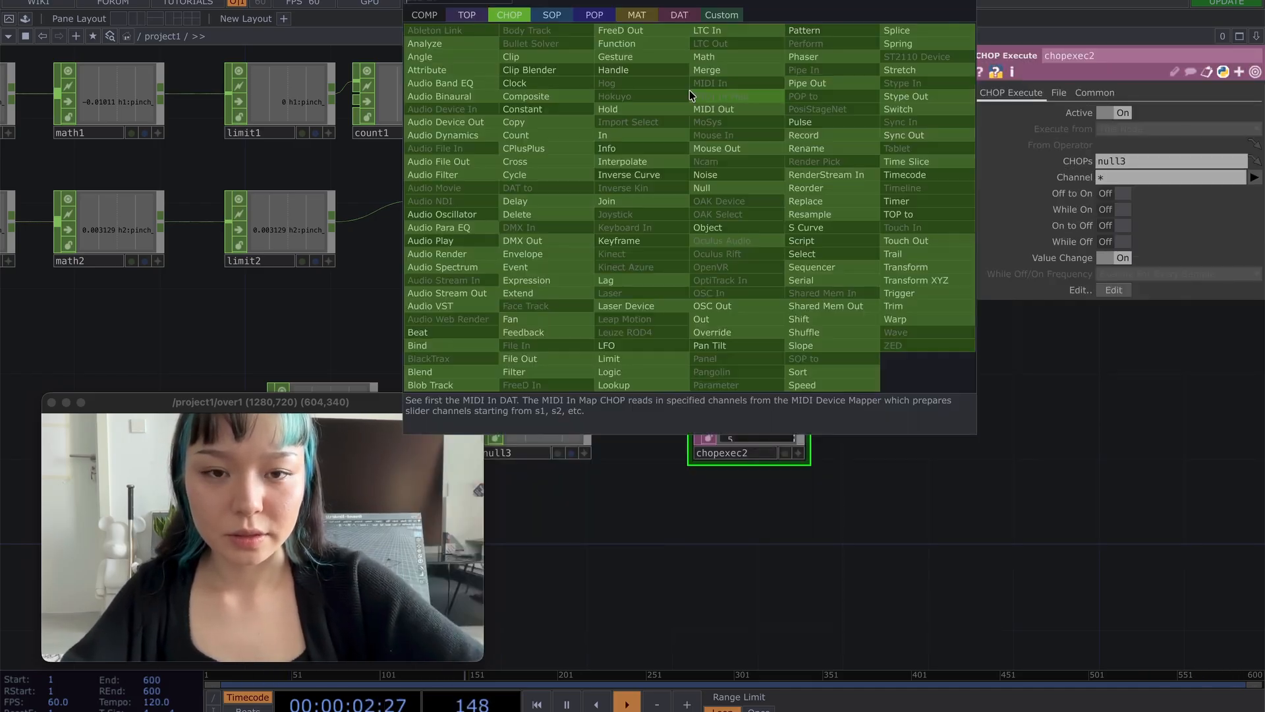
left_click(681, 16)
left_click(466, 31)
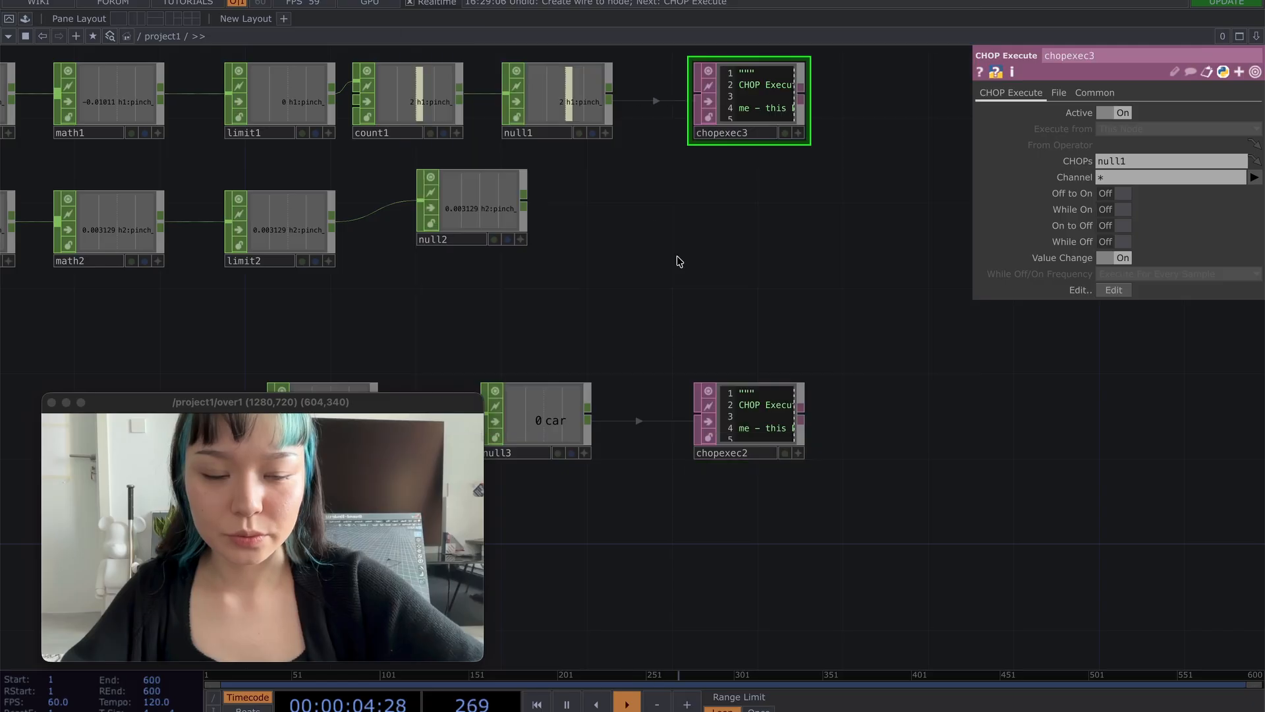
- Drive the value of constant1's car channel with a CHOP Reference to null2's pinch distance channel
scroll(679, 260, "down", 3)
left_click_drag(613, 235, 848, 237)
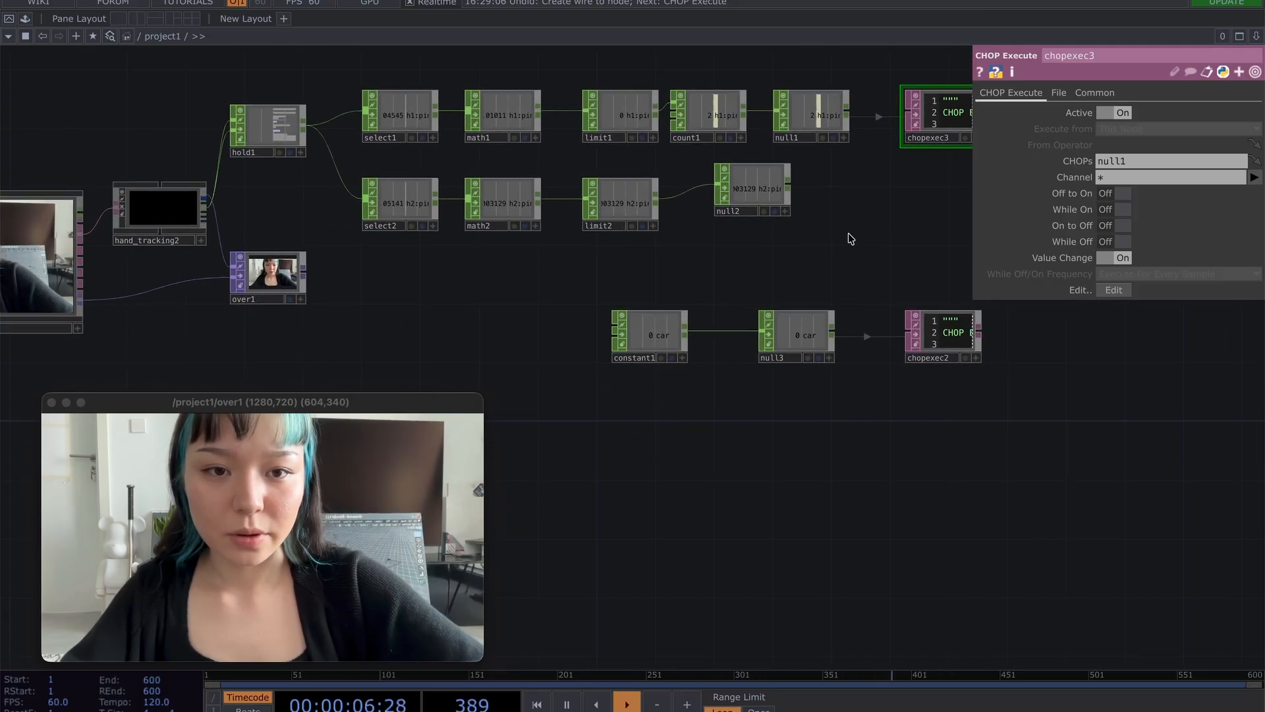
scroll(848, 237, "up", 1)
scroll(754, 214, "up", 3)
scroll(615, 429, "down", 5)
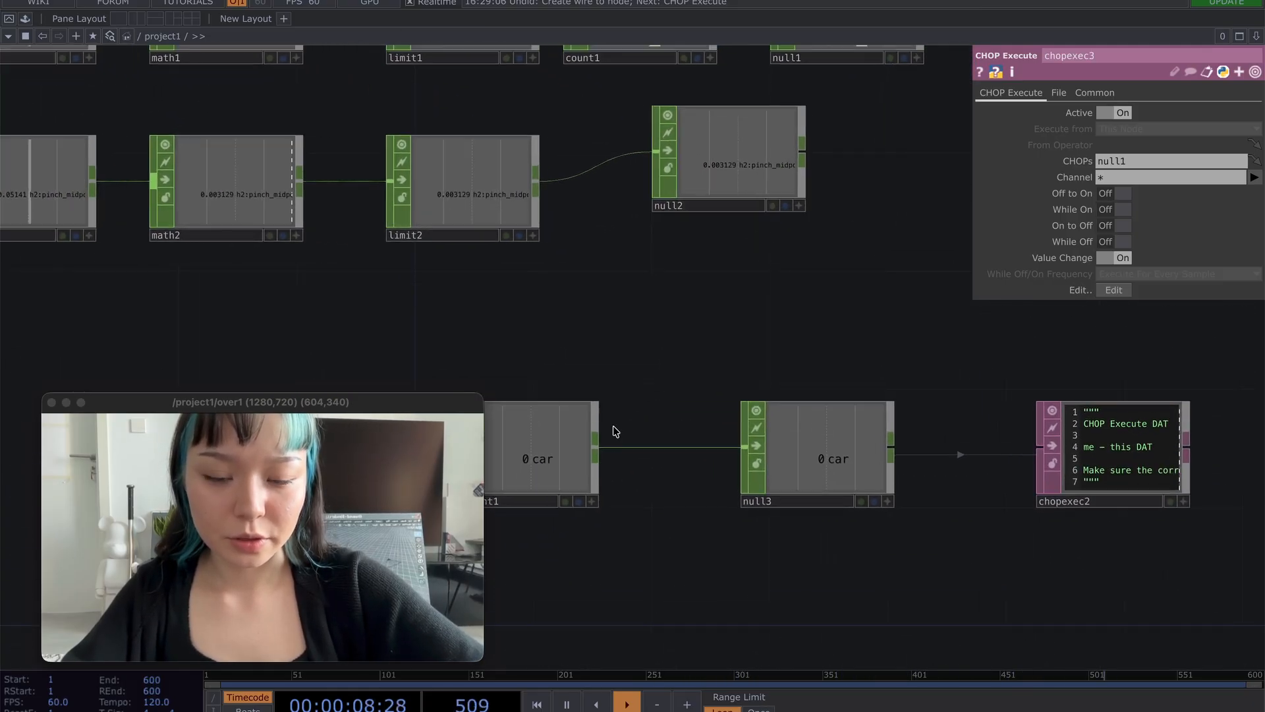
left_click(516, 465)
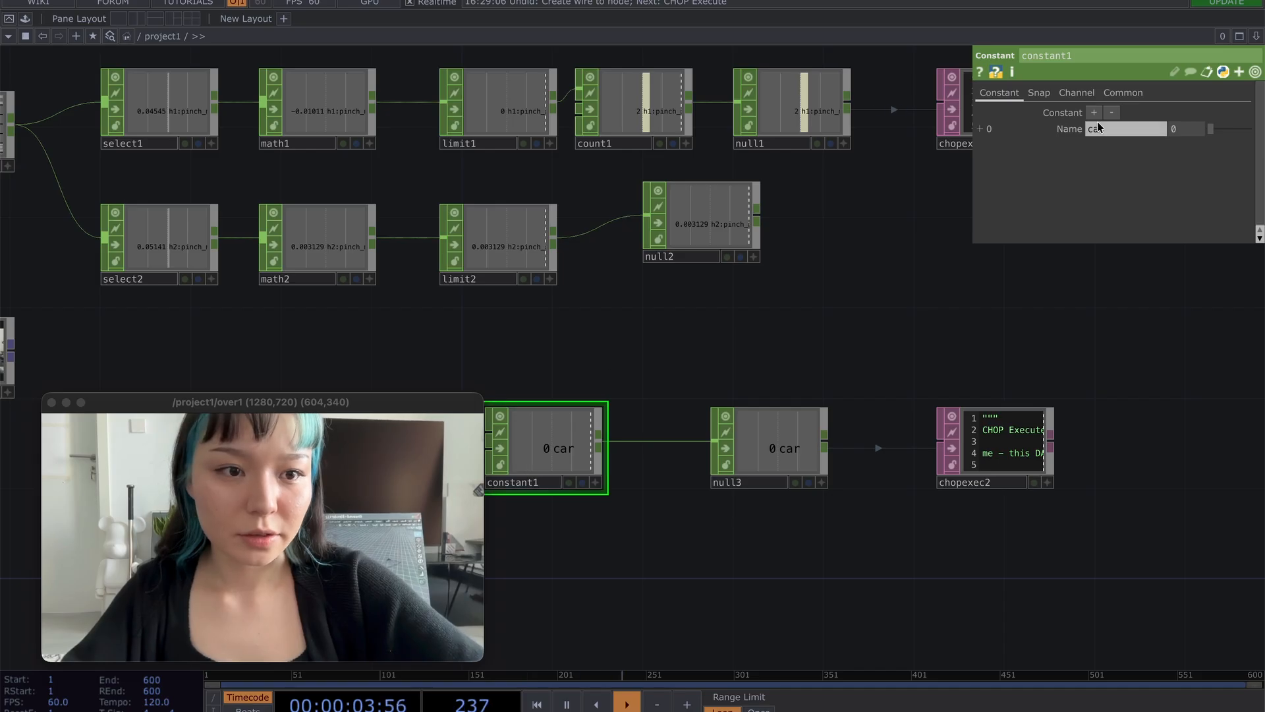
left_click(1070, 130)
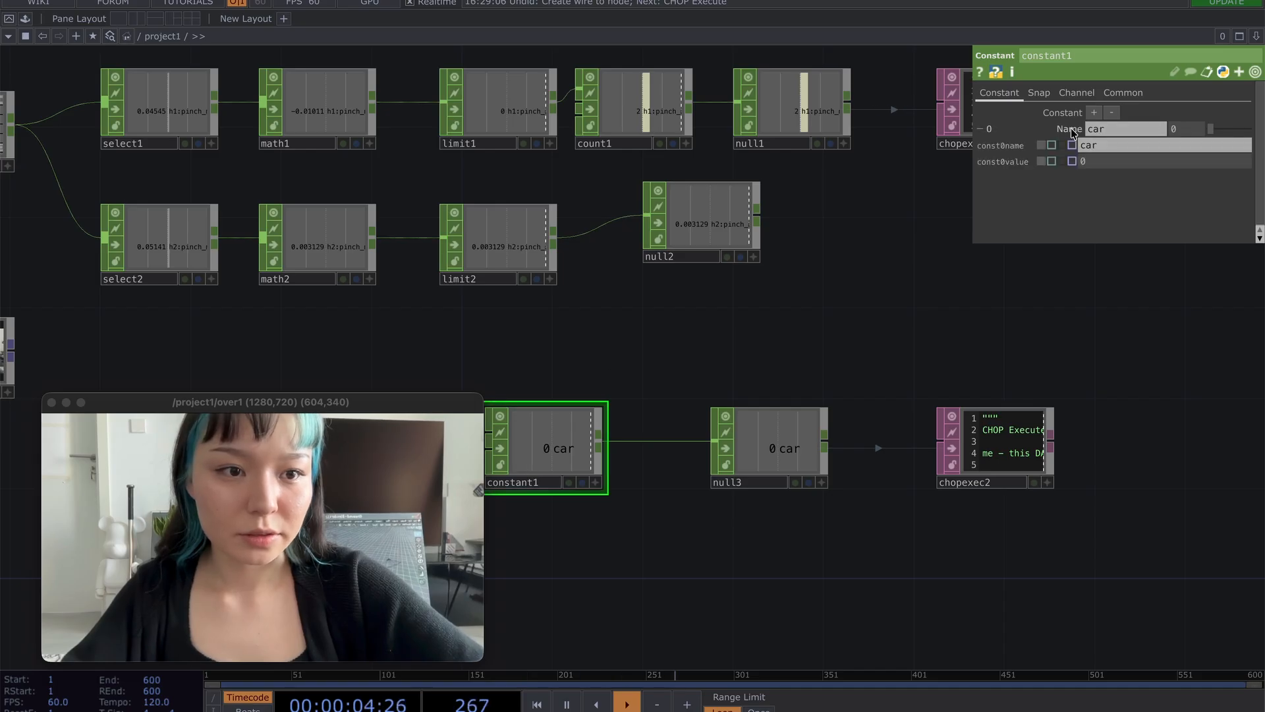
left_click(754, 257)
left_click_drag(707, 228, 1129, 160)
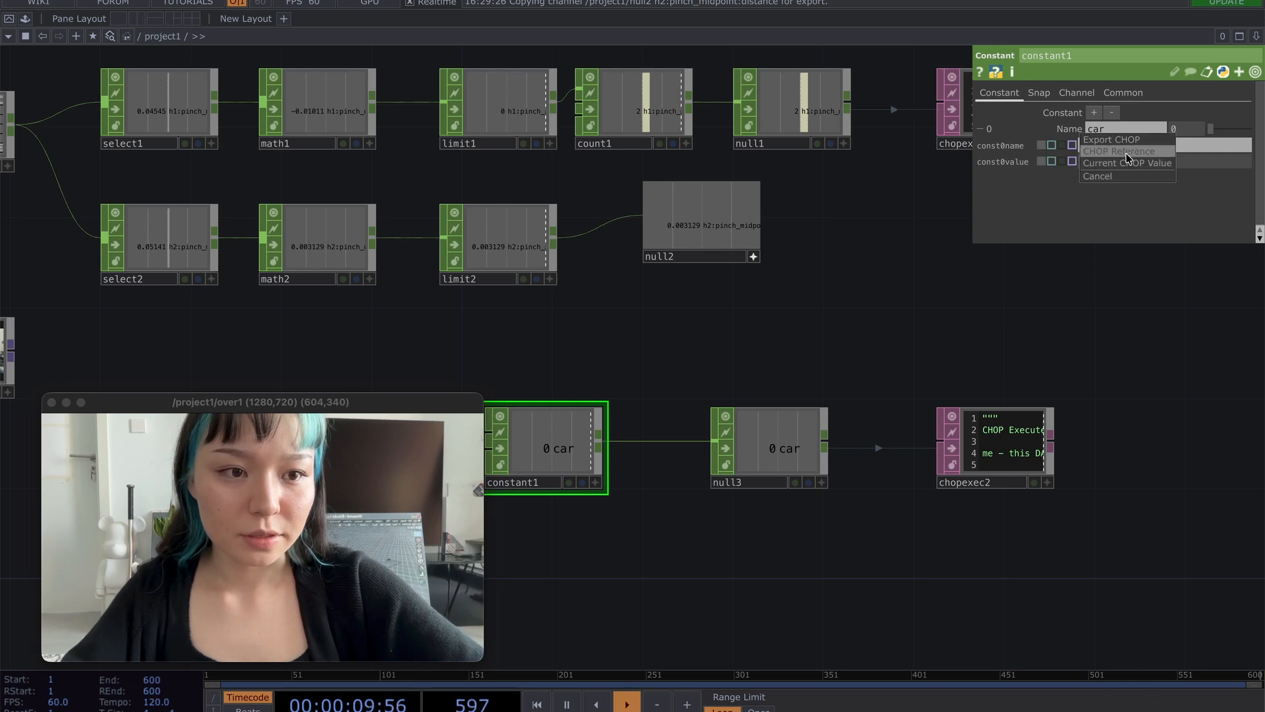
left_click(1128, 152)
scroll(823, 340, "down", 1)
- Clear the default code from both CHOP Execute DATs, chopexec3 and chopexec2
left_click(367, 254)
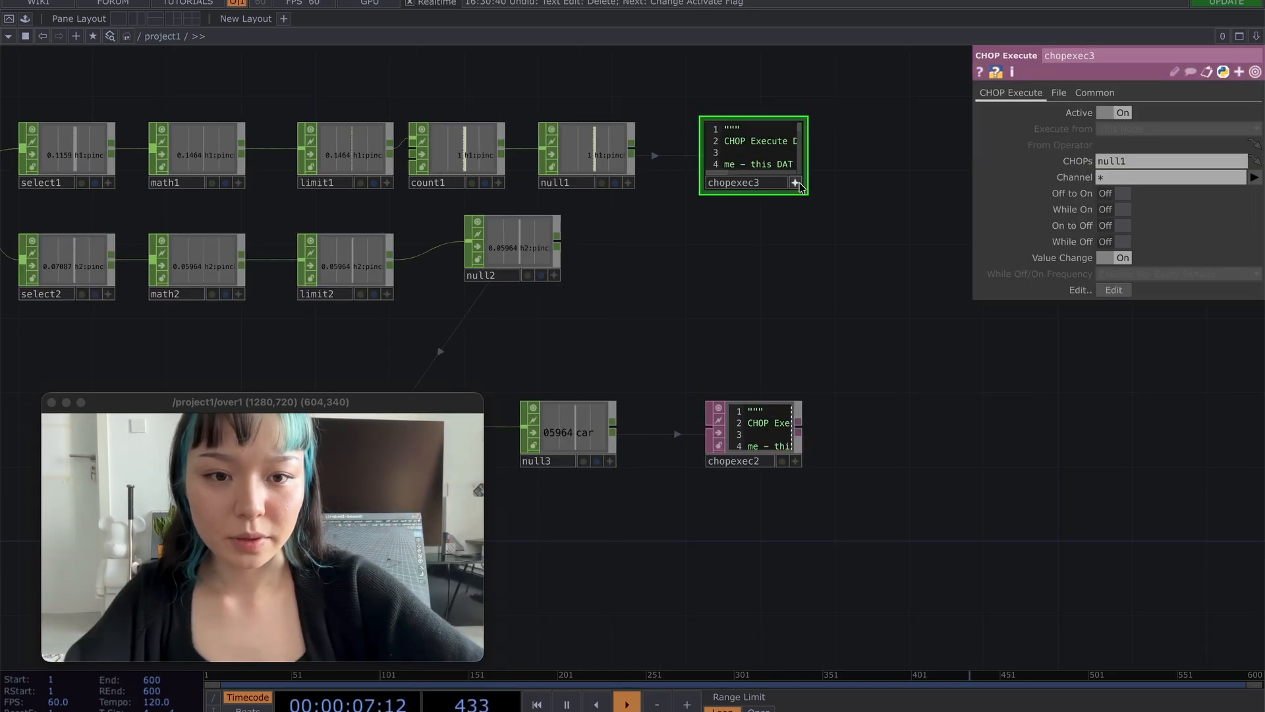
key("super+a")
key("BackSpace")
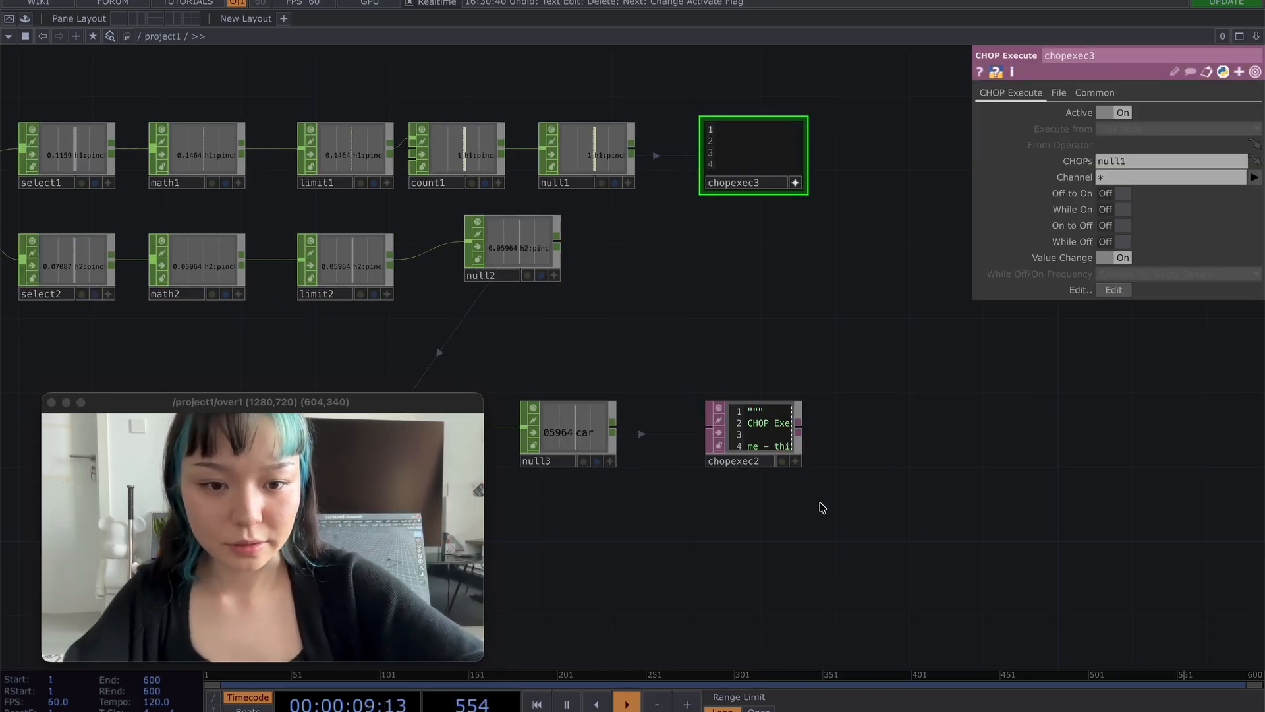
left_click(752, 428)
key("super+a")
key("BackSpace")
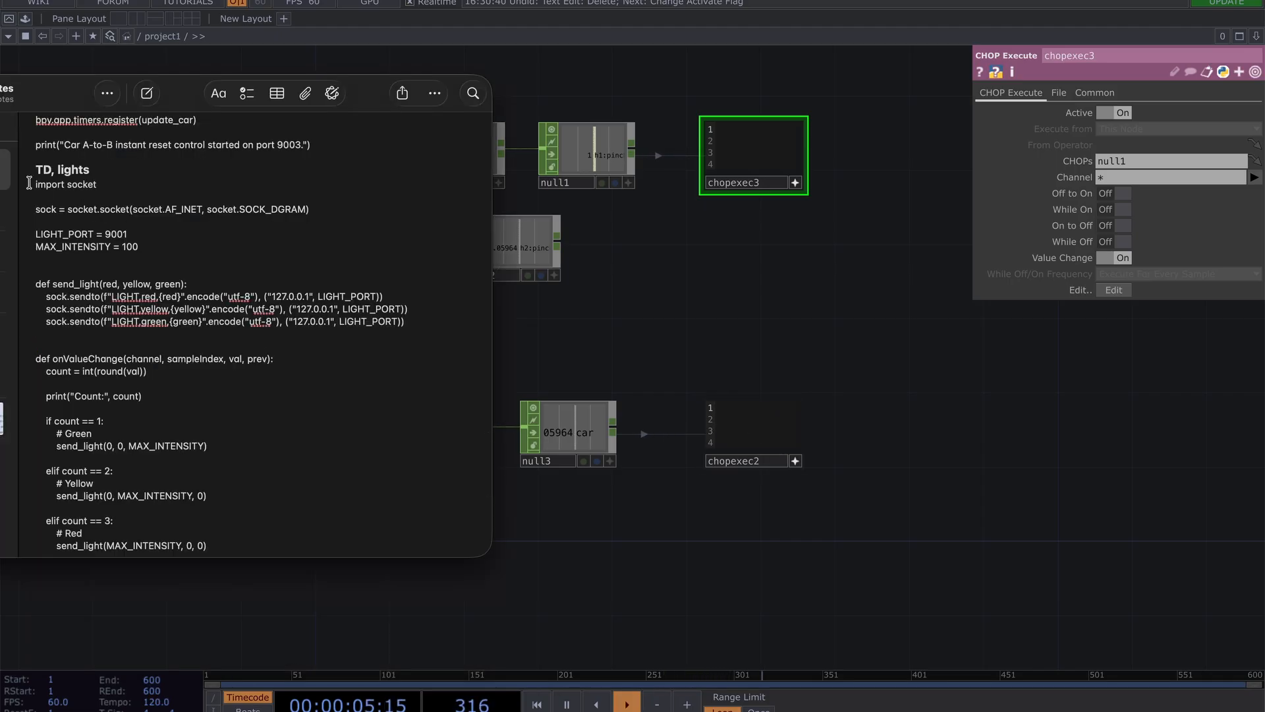
- Copy the "TD, lights" script from the notes and paste it into chopexec3
left_click_drag(29, 182, 272, 347)
scroll(274, 351, "up", 5)
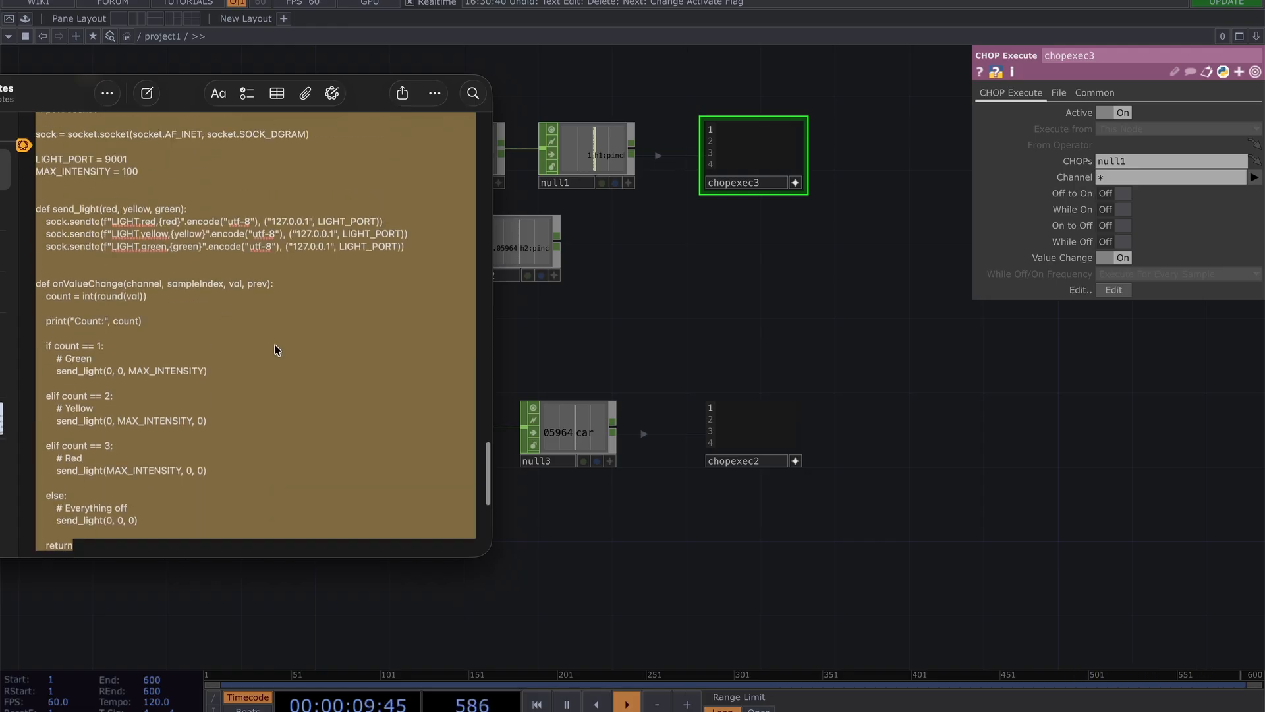
left_click(771, 162)
key("super+v")
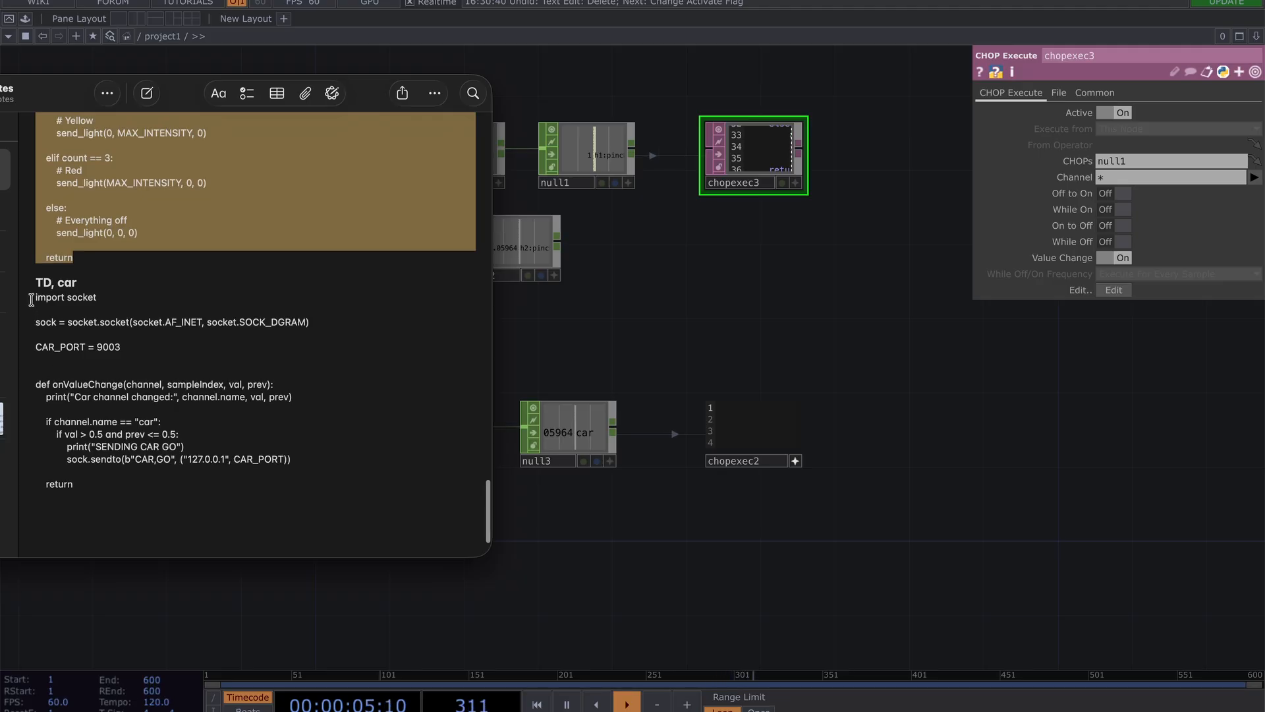
- Copy the "TD, car" script from the notes and paste it into chopexec2
left_click_drag(33, 297, 164, 487)
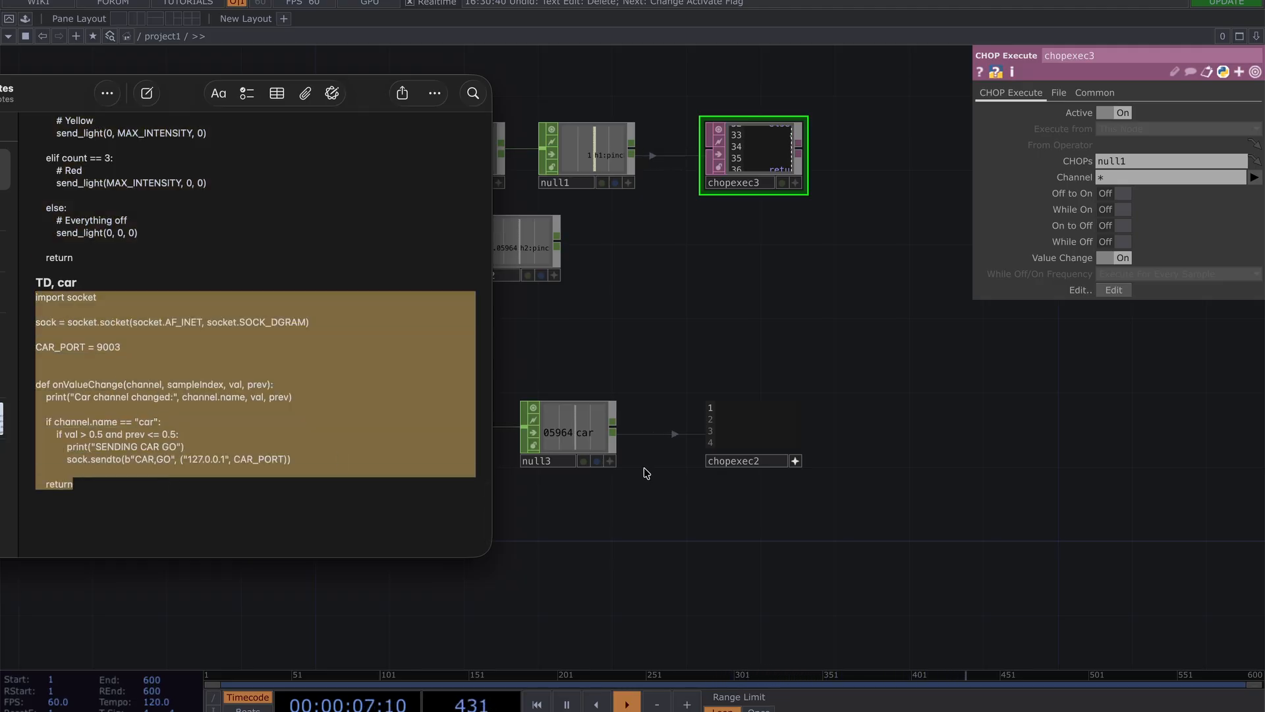
key("super+c")
left_click(773, 422)
key("super+v")
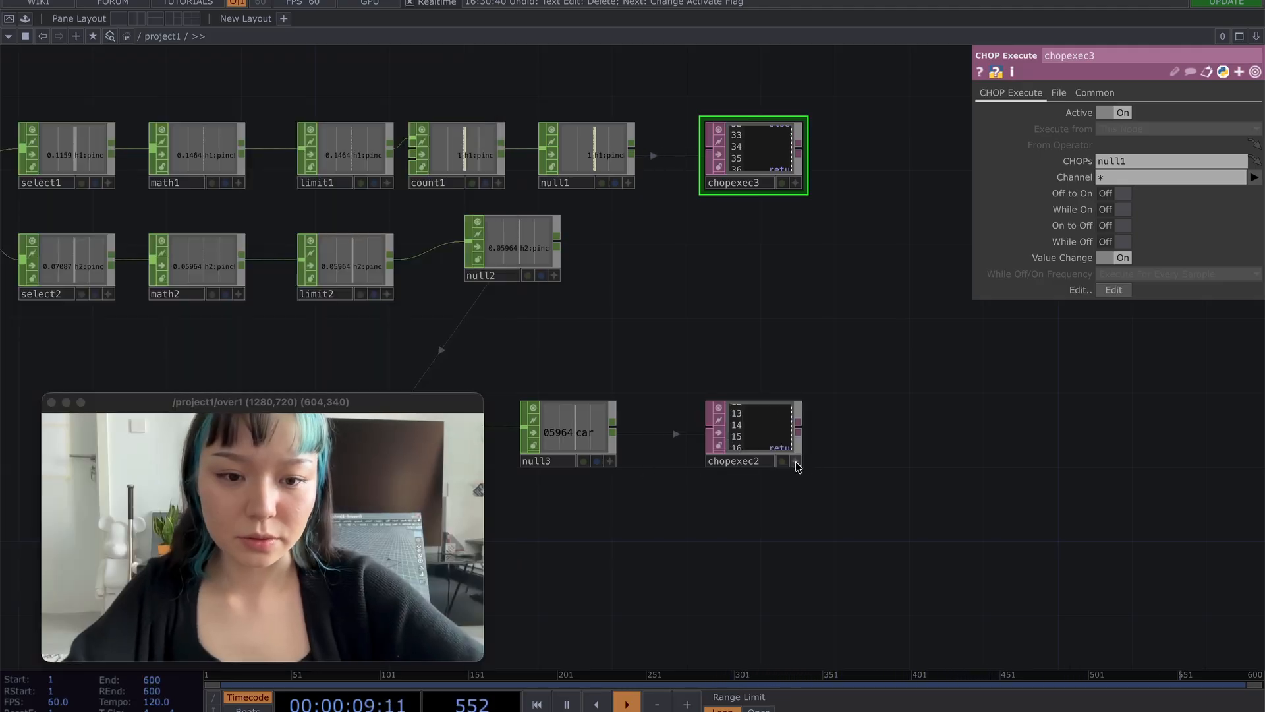
scroll(796, 462, "down", 4)
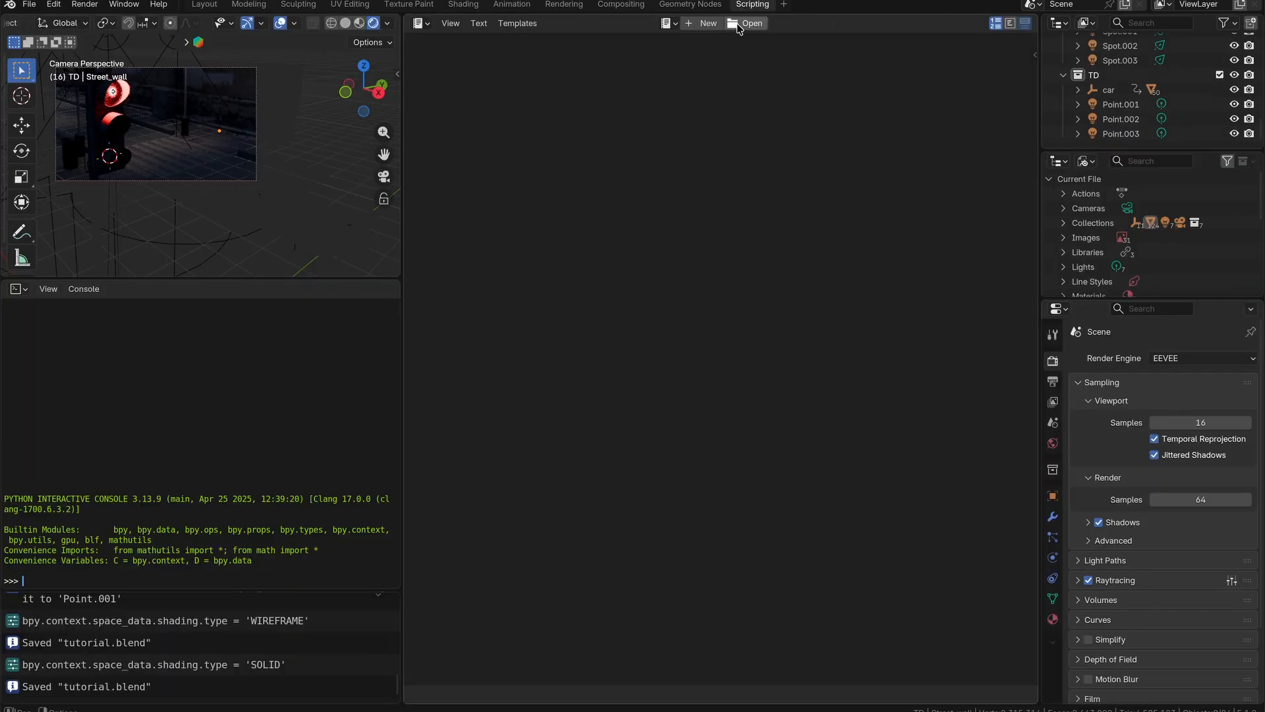
- In Blender, create two text blocks and fill them with the "Blend, lights" and "Blend, car" scripts from the notes
left_click(705, 28)
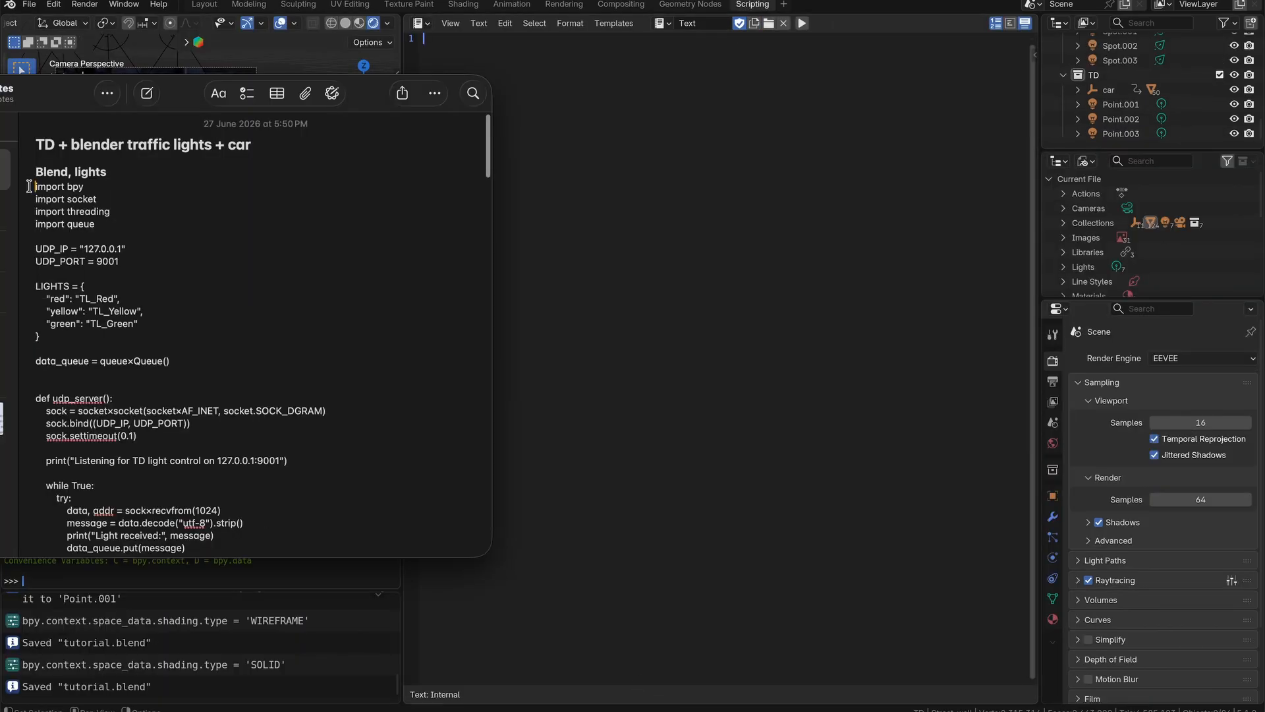
left_click_drag(33, 186, 241, 663)
left_click(755, 24)
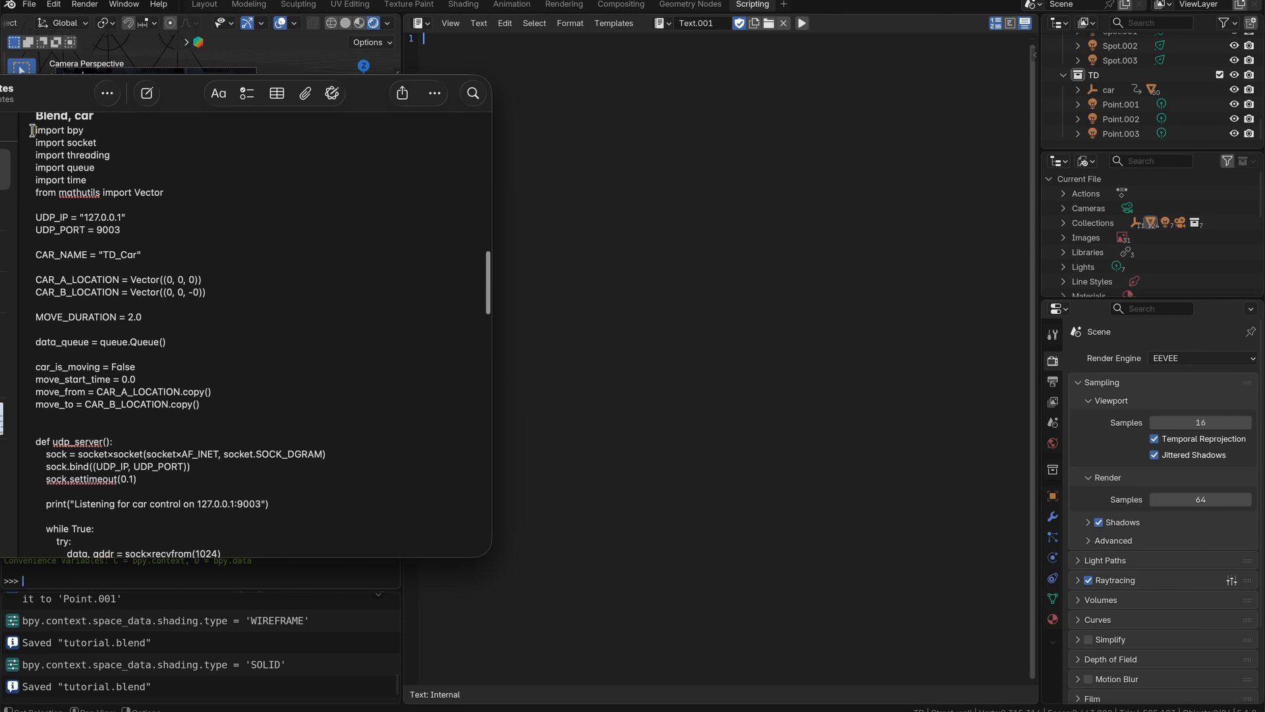
left_click_drag(164, 127, 260, 599)
- Copy the car's location into CAR_A_LOCATION as (-0.931259, 6.49622, 0.006715), reusing the Y and Z values in CAR_B_LOCATION
left_click(1109, 90)
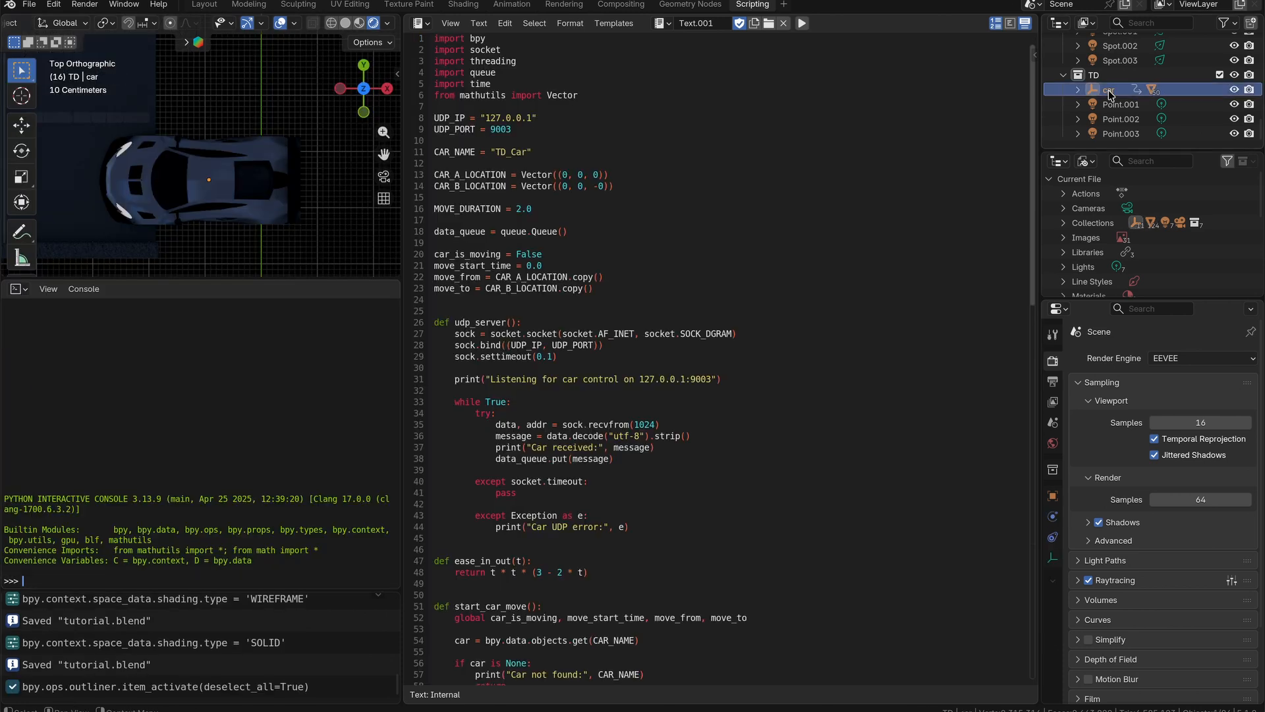
double_click(324, 99)
key("super+c")
left_click(568, 175)
key("super+v")
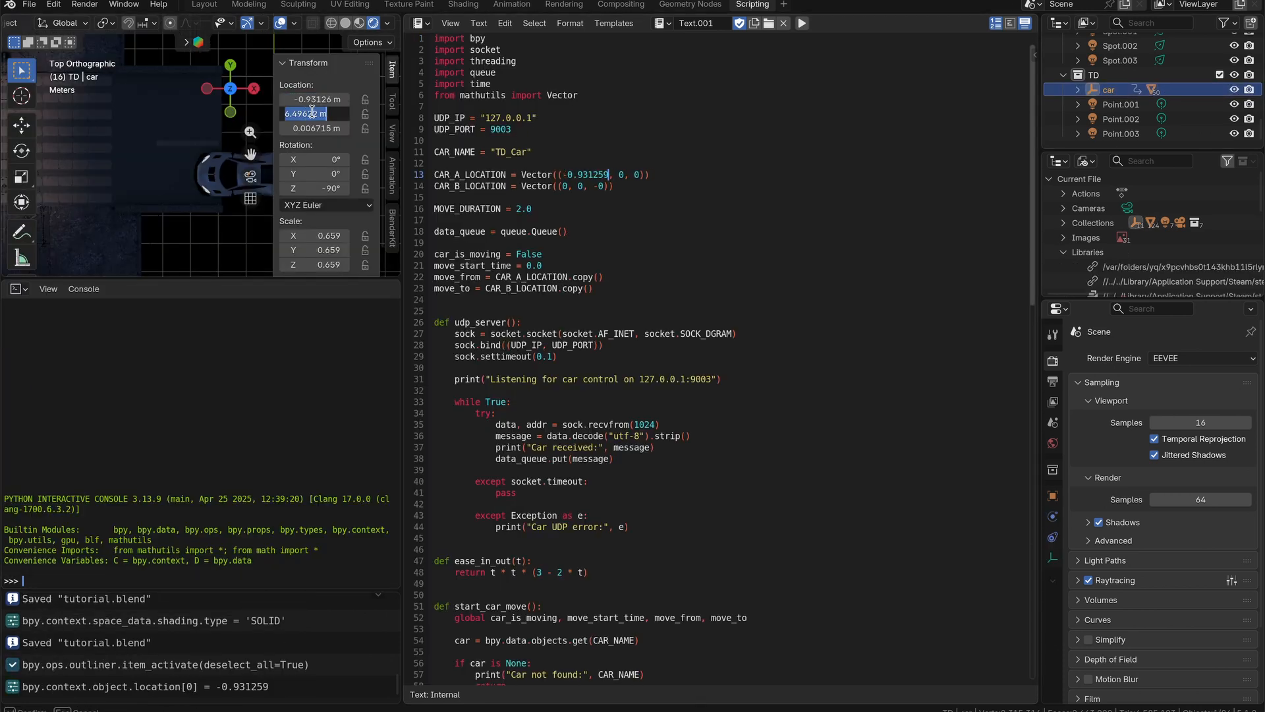
key("super+v")
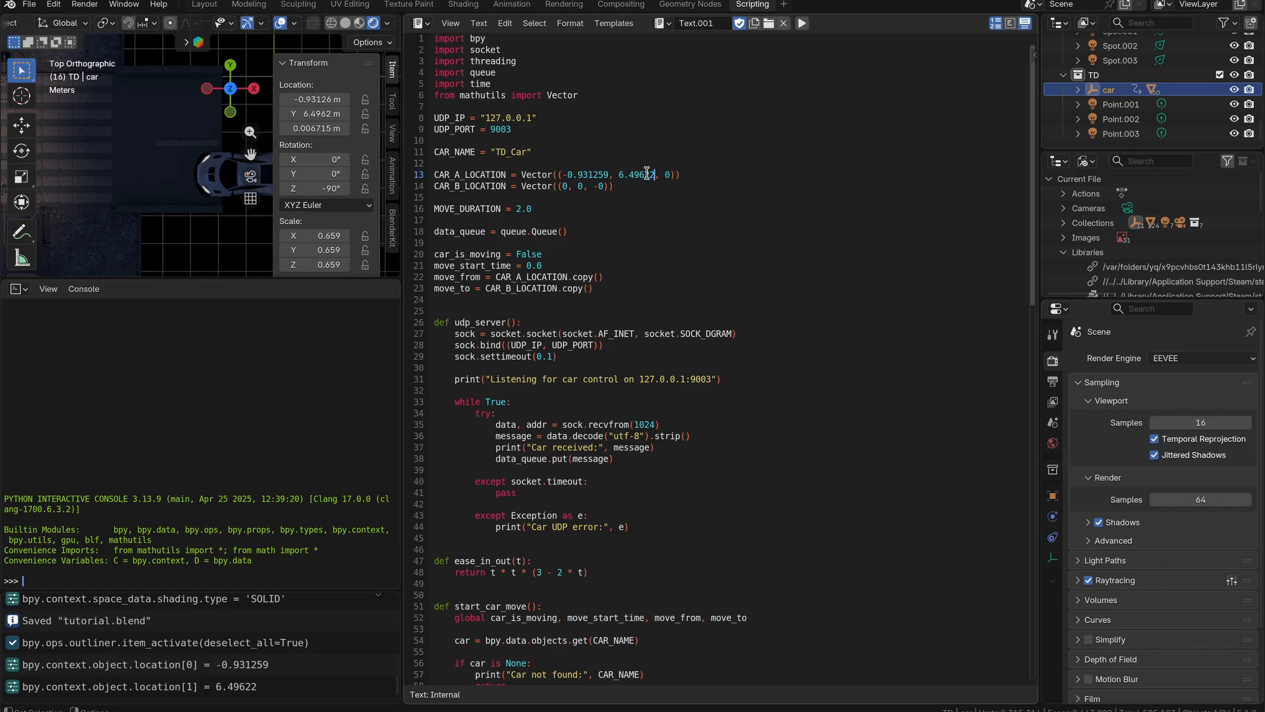
double_click(310, 129)
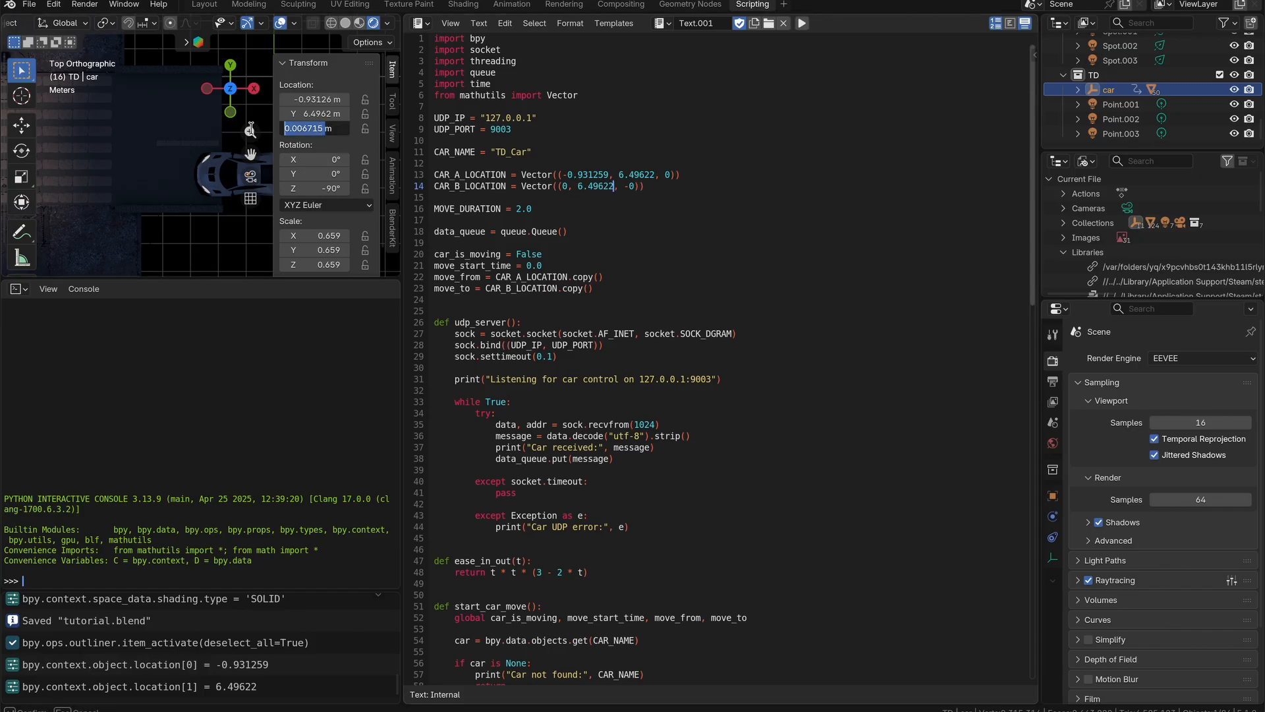
key("super+c")
double_click(667, 174)
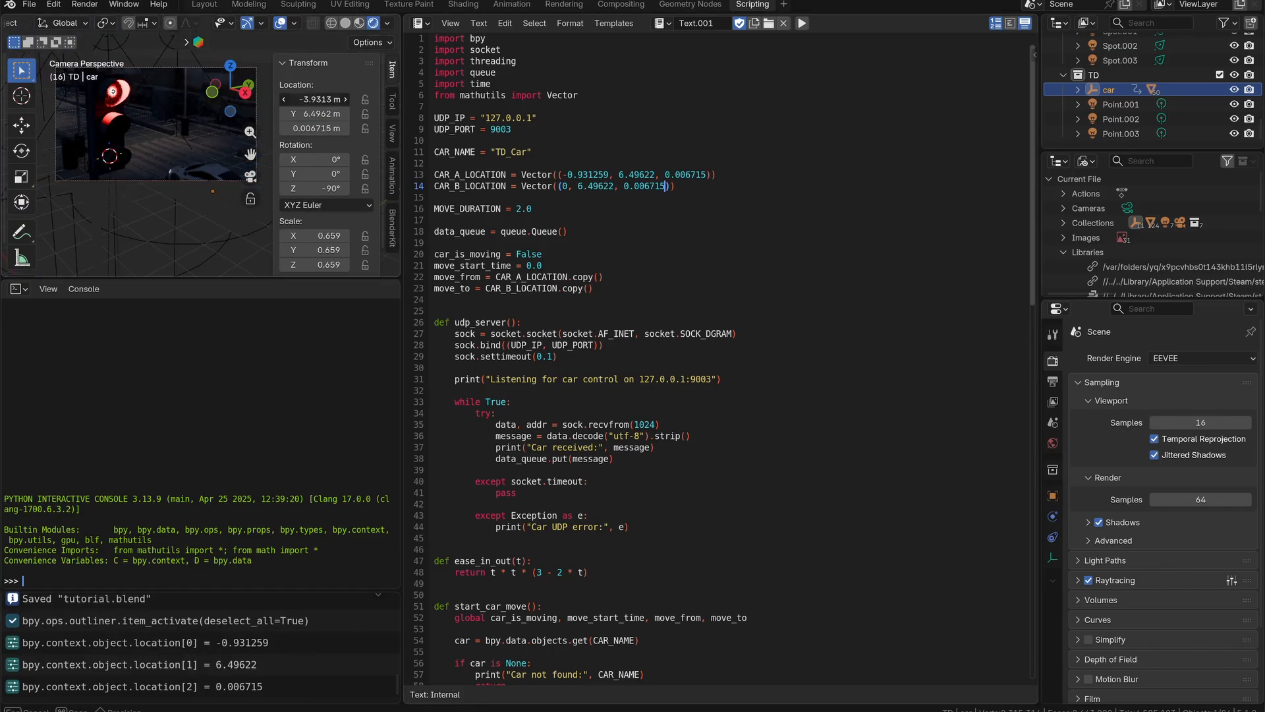
- Move the car along X to about -21.65 m and set the X value of CAR_B_LOCATION to -21.6513
left_click_drag(330, 99, 303, 100)
double_click(315, 100)
key("super+c")
double_click(565, 186)
key("super+v")
- Rename the car object as TD_Car and the light Point.002 as TL_Red
double_click(1109, 90)
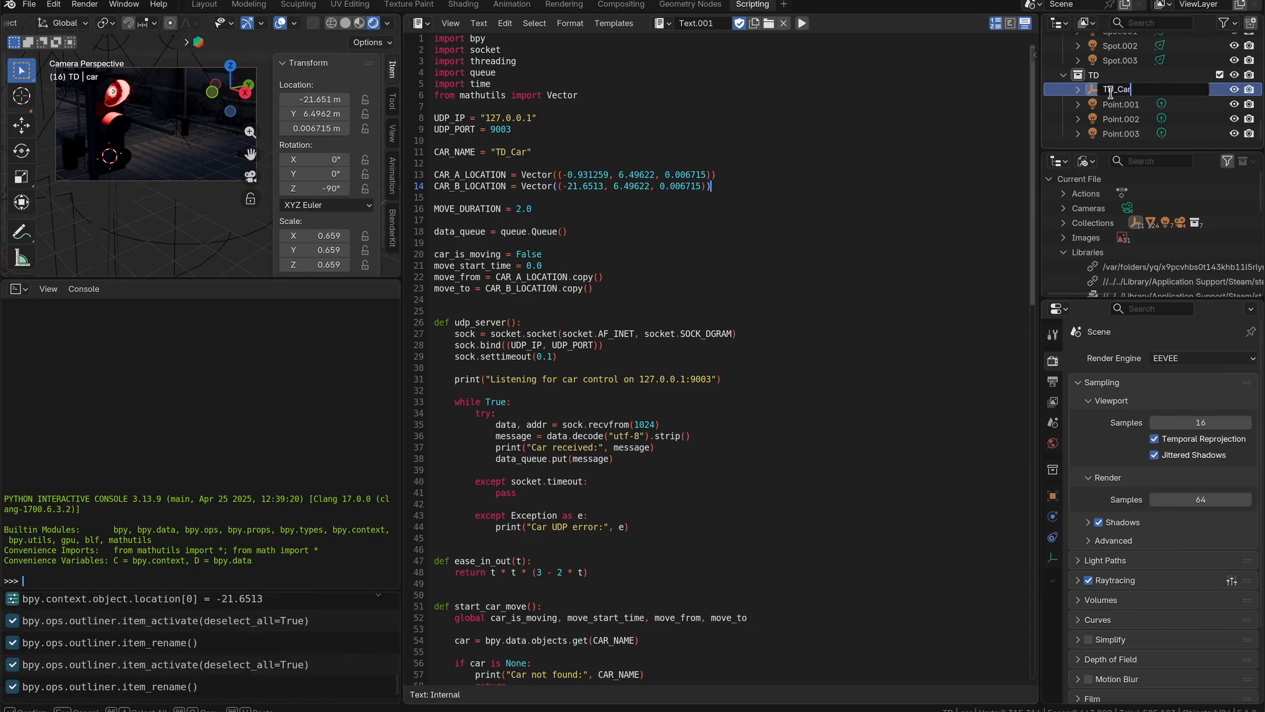
key("Return")
double_click(1117, 104)
type("TL_Red")
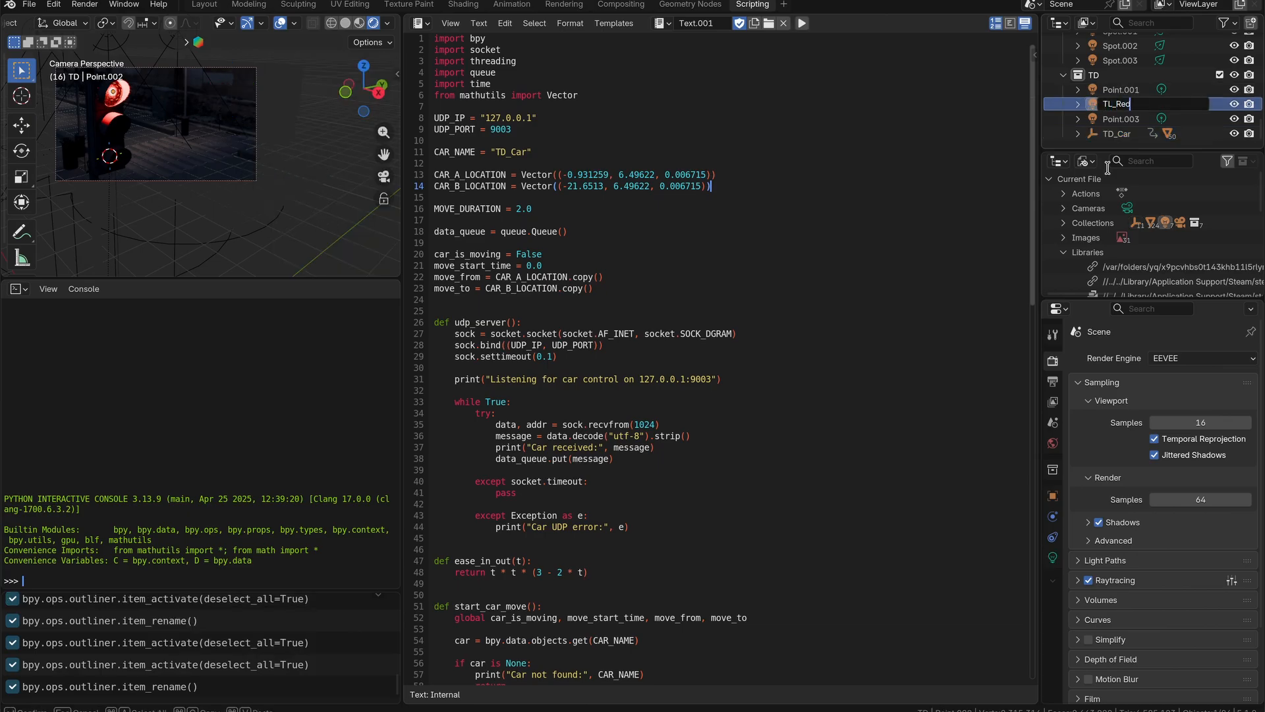
key("Return")
- Rename the light Point.001 as TL_Green and start renaming Point.003
double_click(1124, 90)
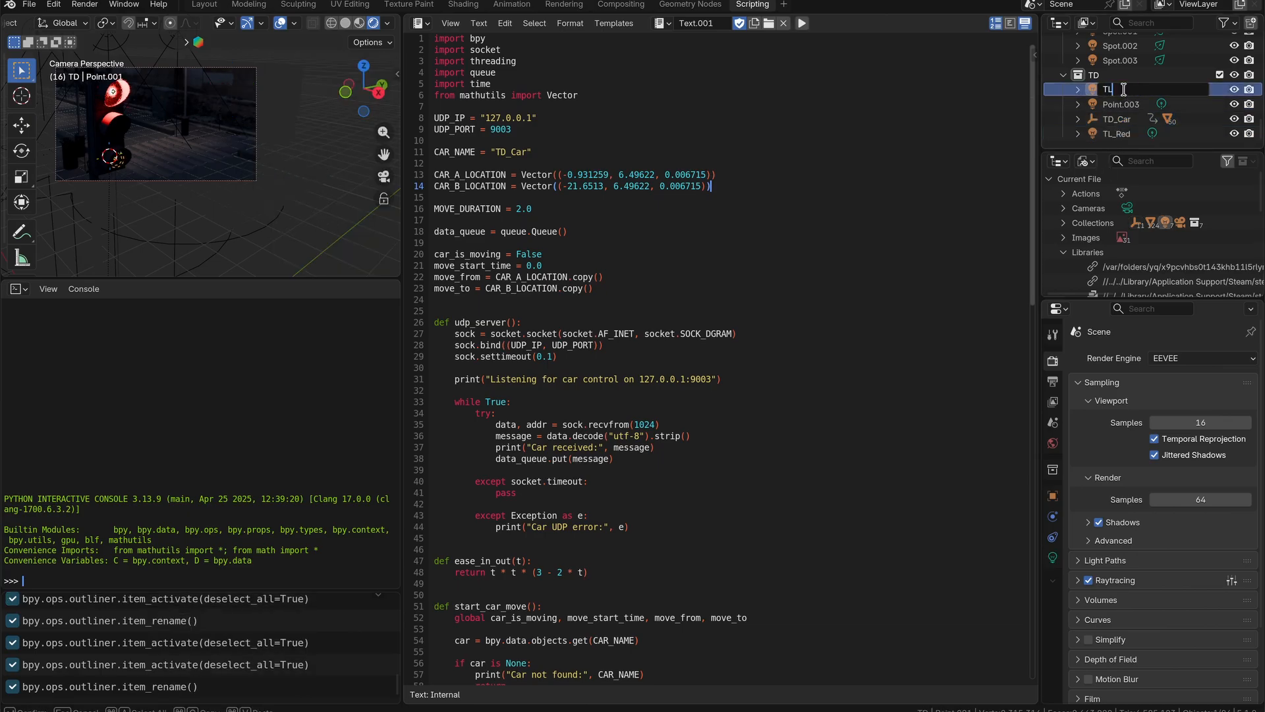
type("TL_Green")
key("Return")
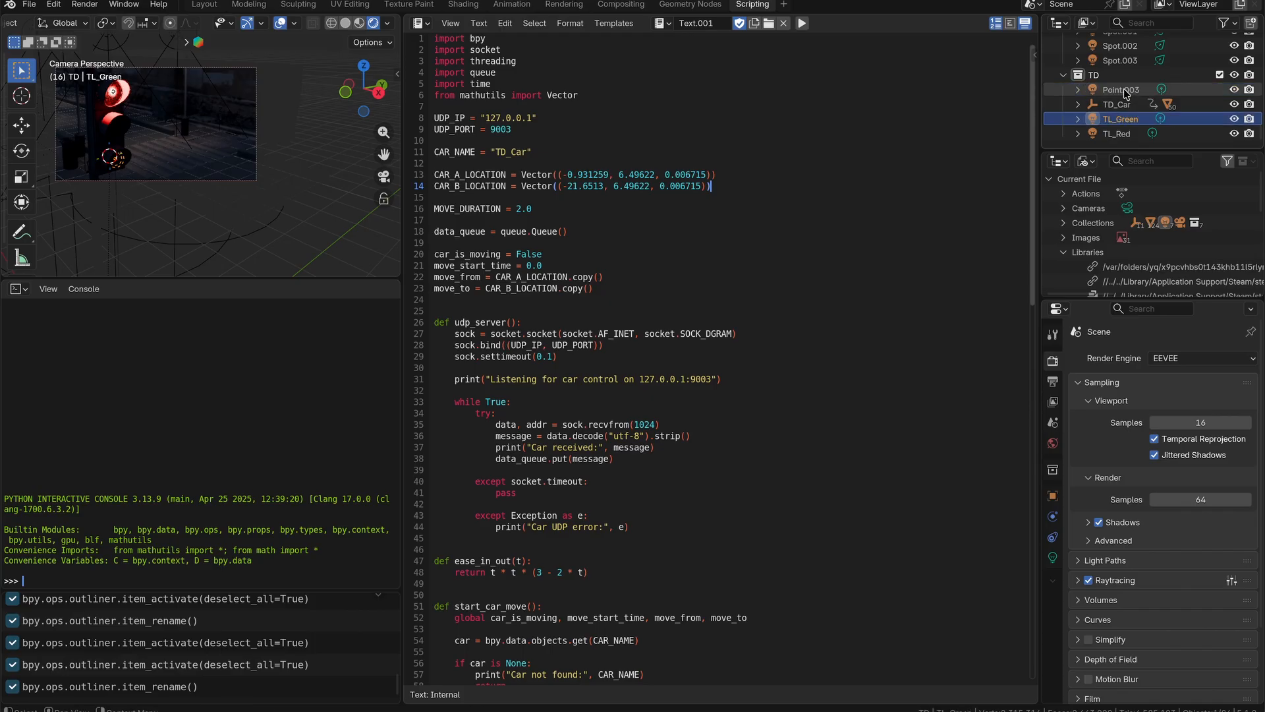
double_click(1124, 90)
type("T")
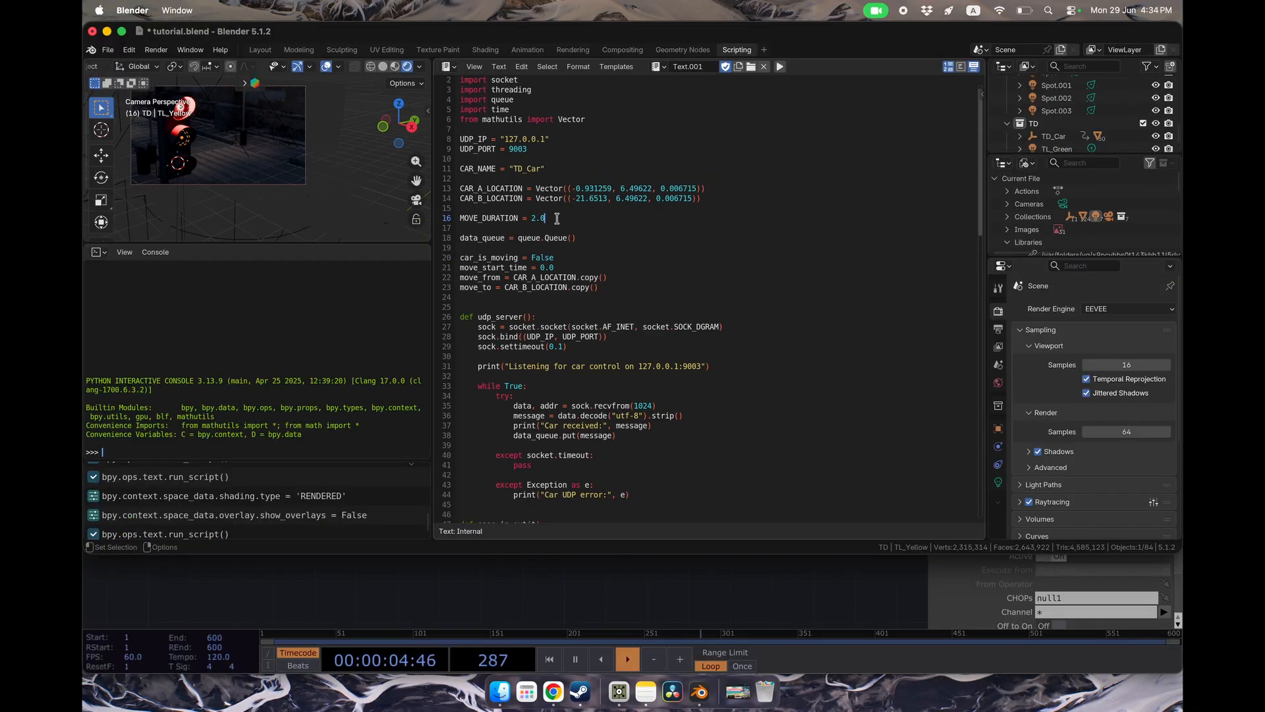
- Set MOVE_DURATION to 1.0 in the car script
left_click_drag(512, 219, 538, 217)
scroll(558, 245, "down", 2)
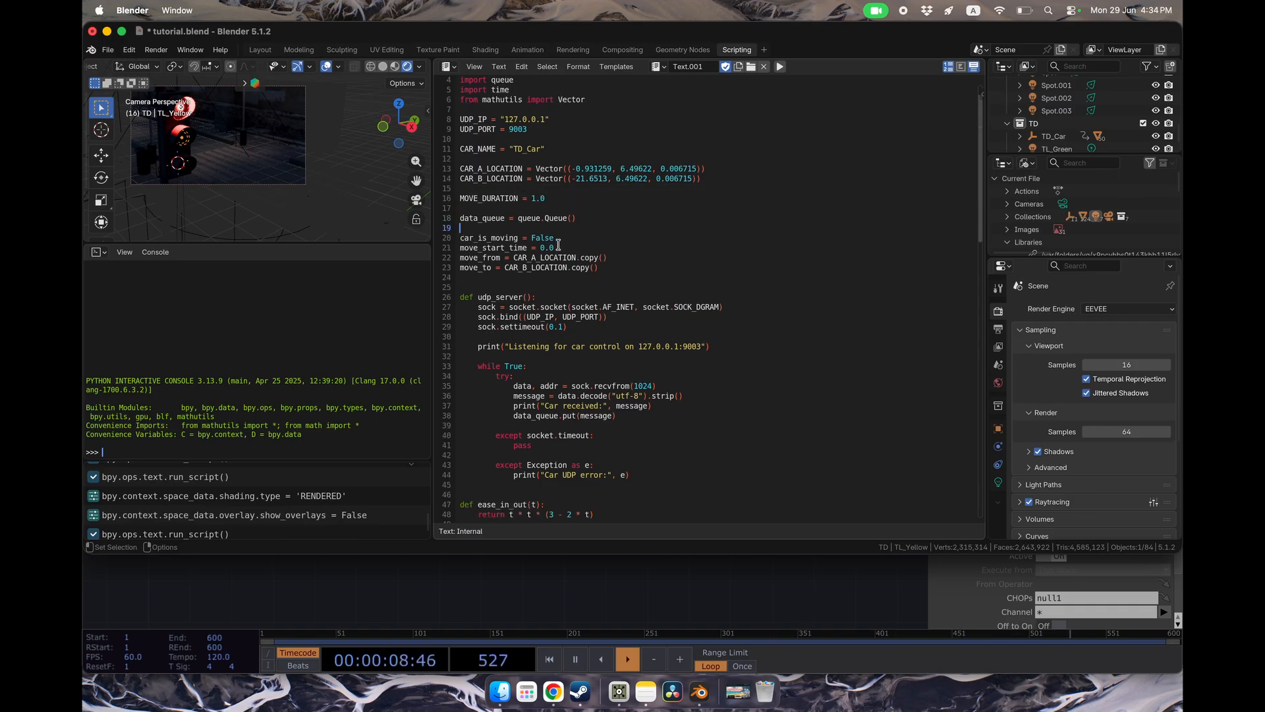
scroll(558, 246, "up", 2)
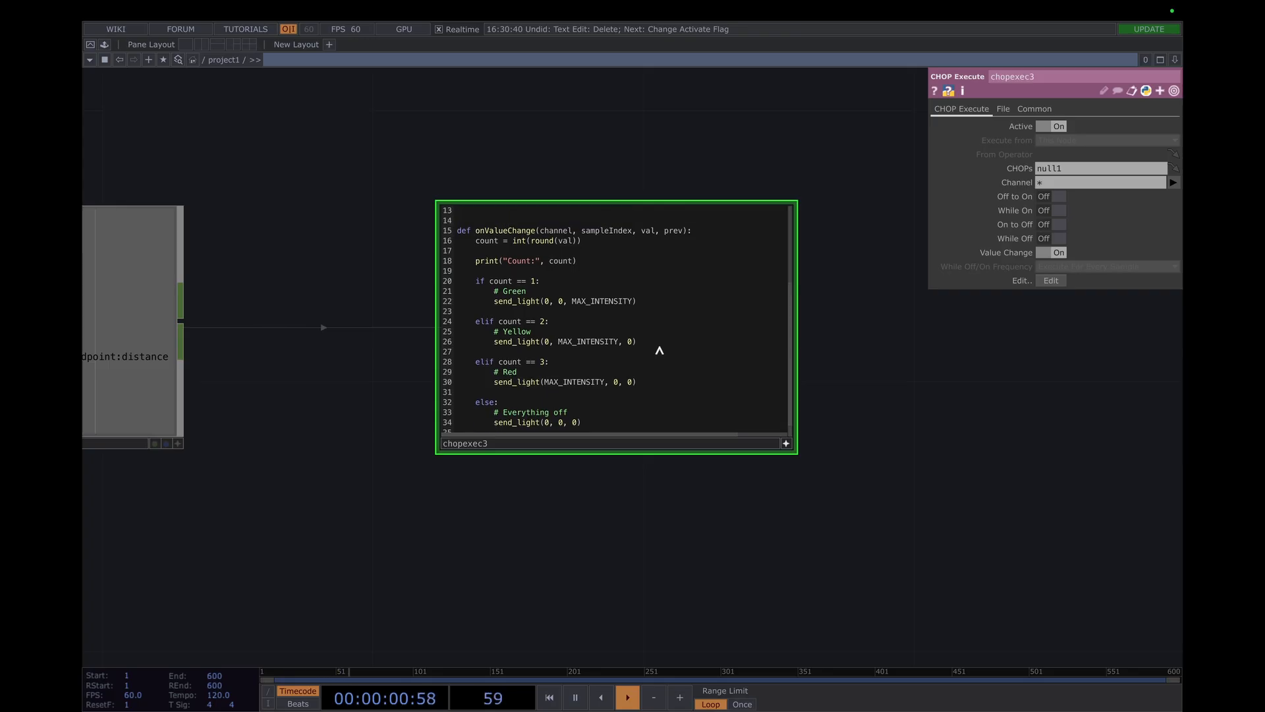
- Switch to TouchDesigner and examine the MAX_INTENSITY value and the send_light function in chopexec3's script
scroll(659, 350, "up", 4)
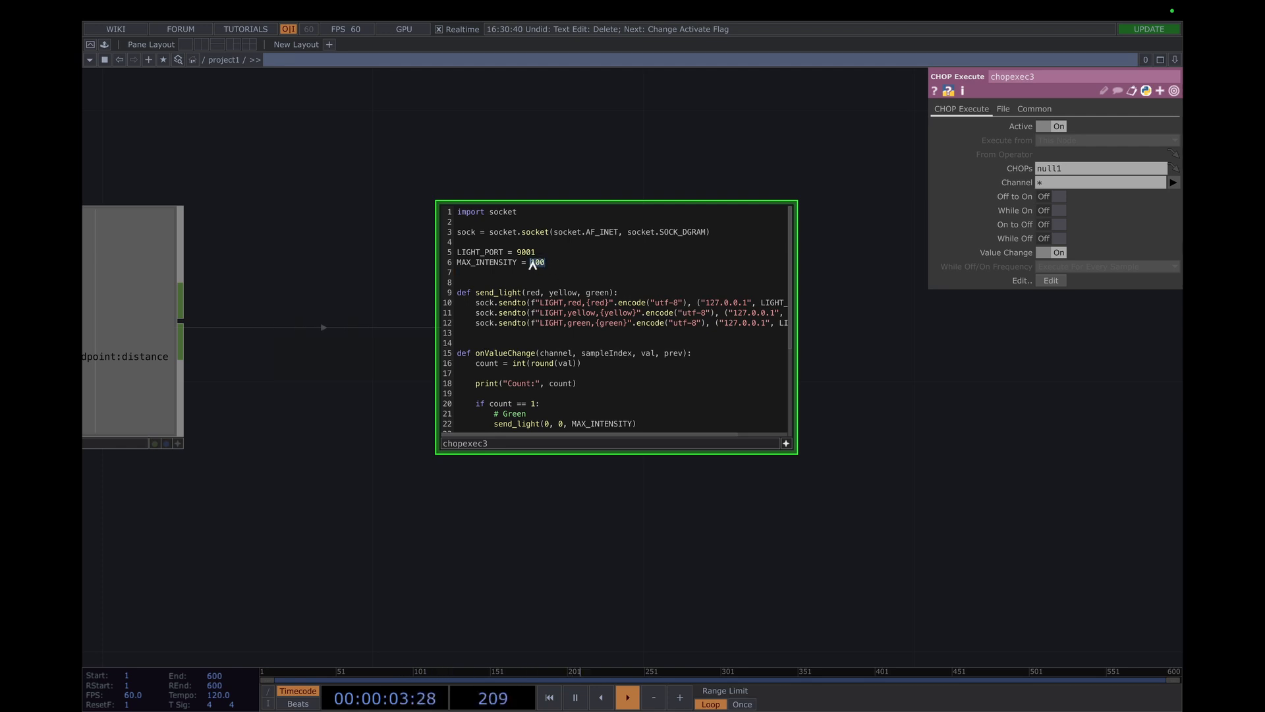
left_click_drag(584, 304, 580, 310)
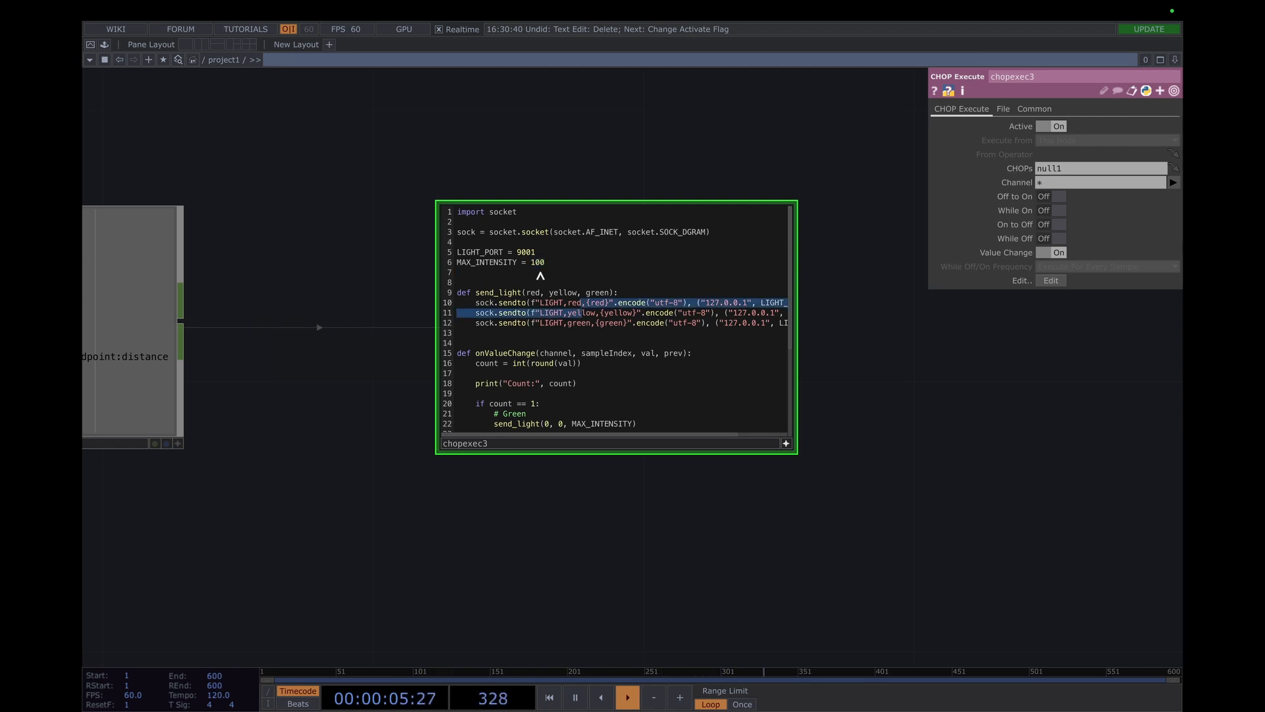
left_click(536, 265)
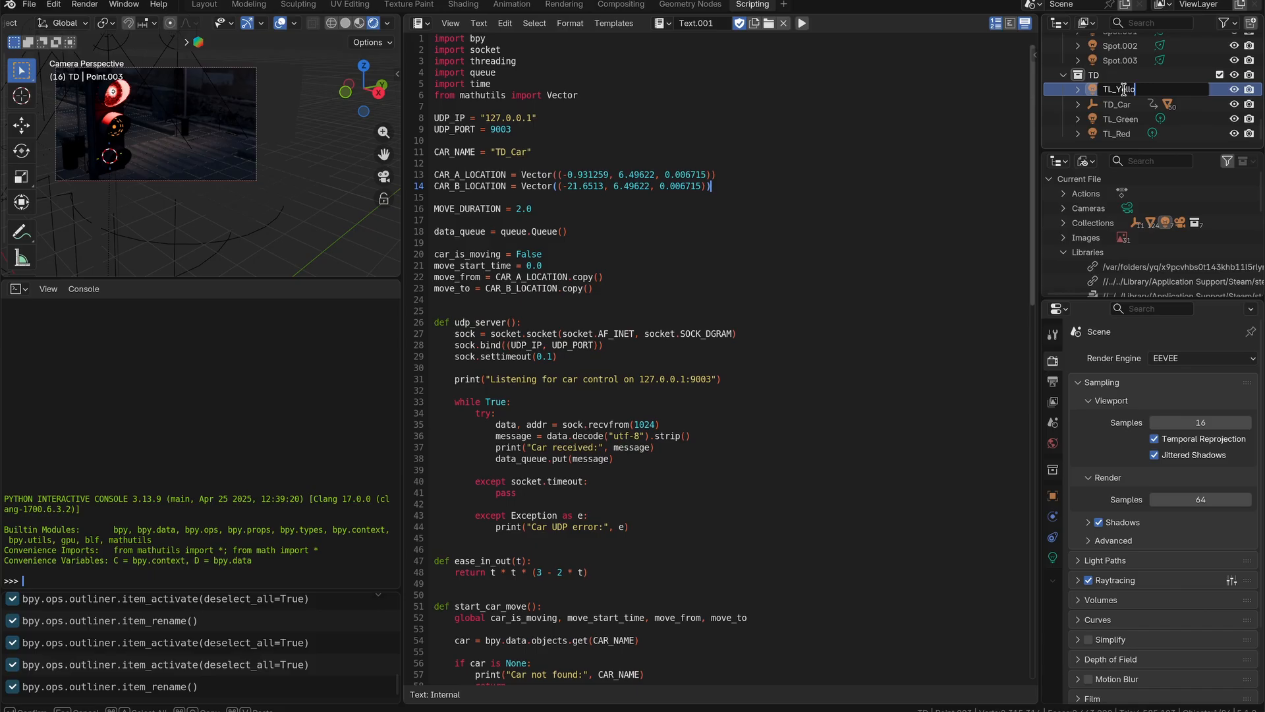
- Finish renaming Point.003 as TL_Yellow in Blender and run both the car script and the lights script
type("w")
key("Return")
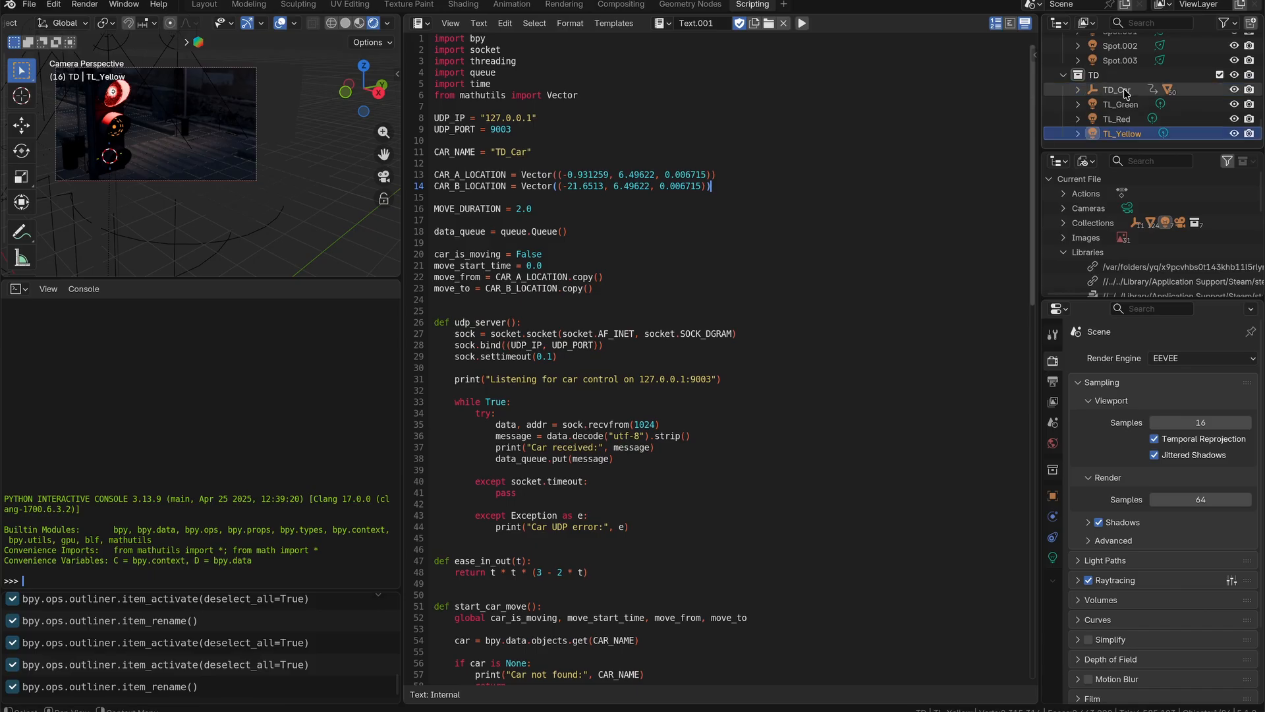
left_click(802, 24)
left_click(660, 23)
left_click(684, 39)
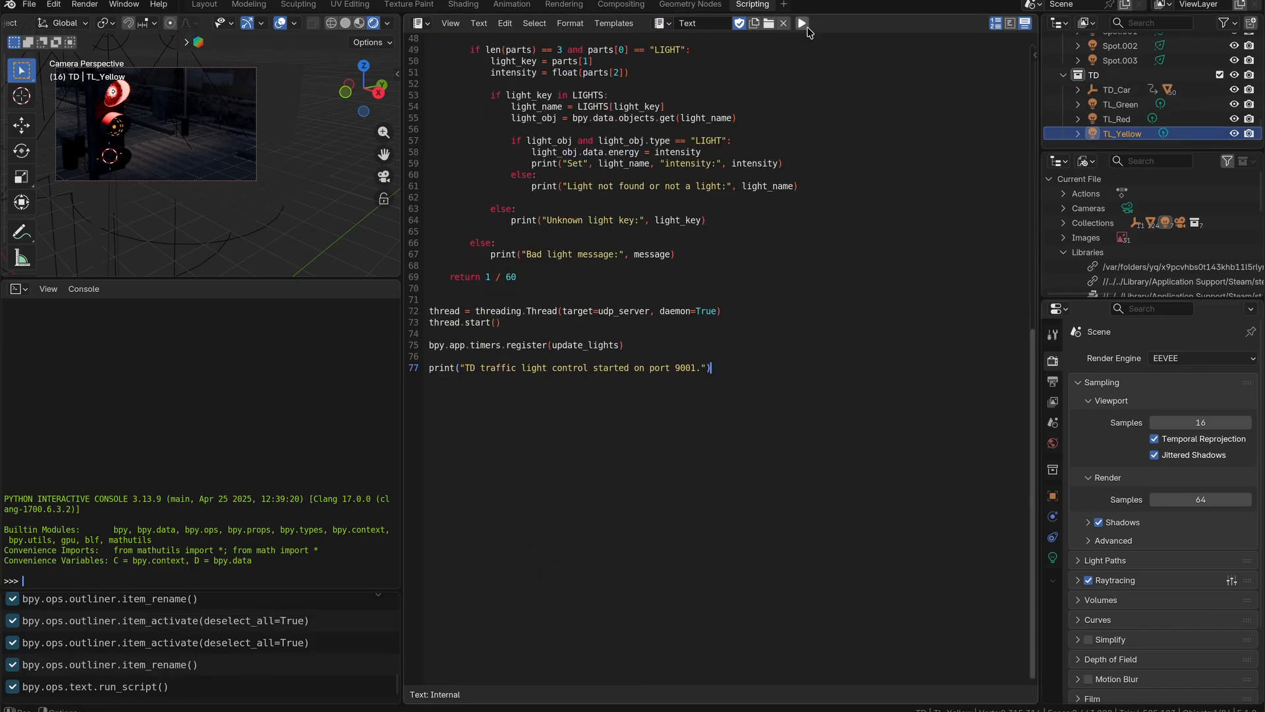
left_click(802, 23)
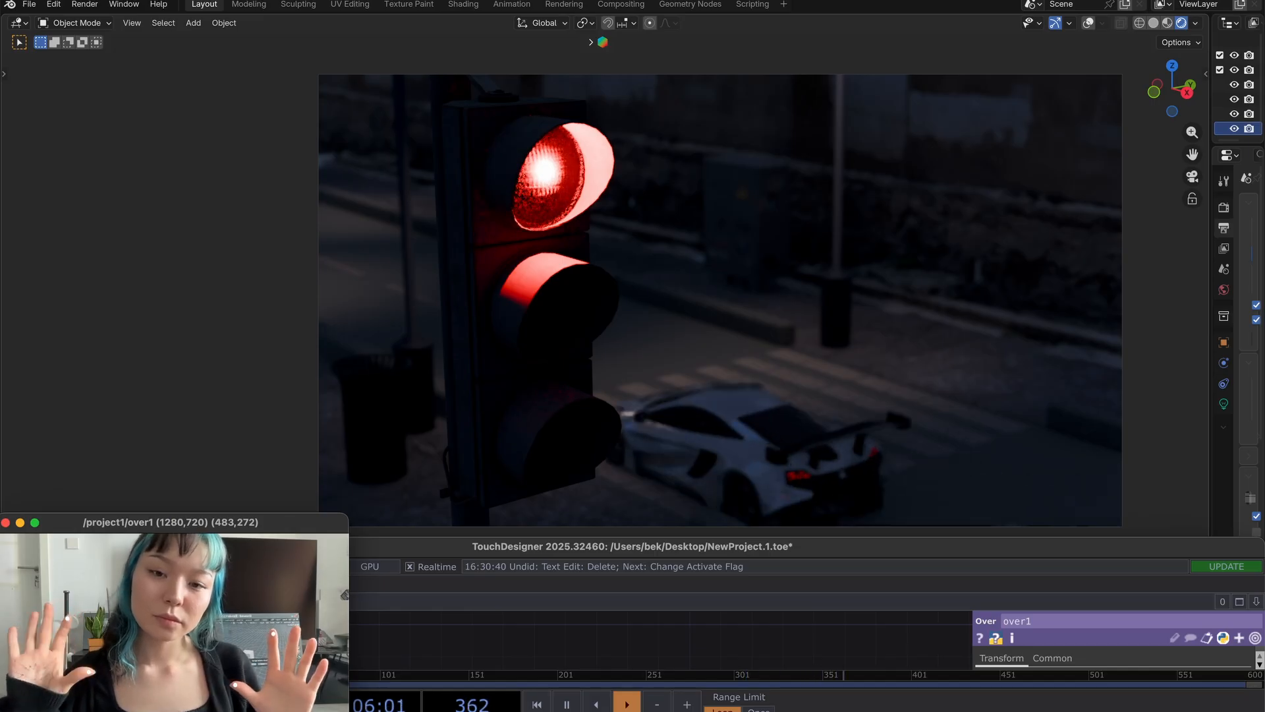